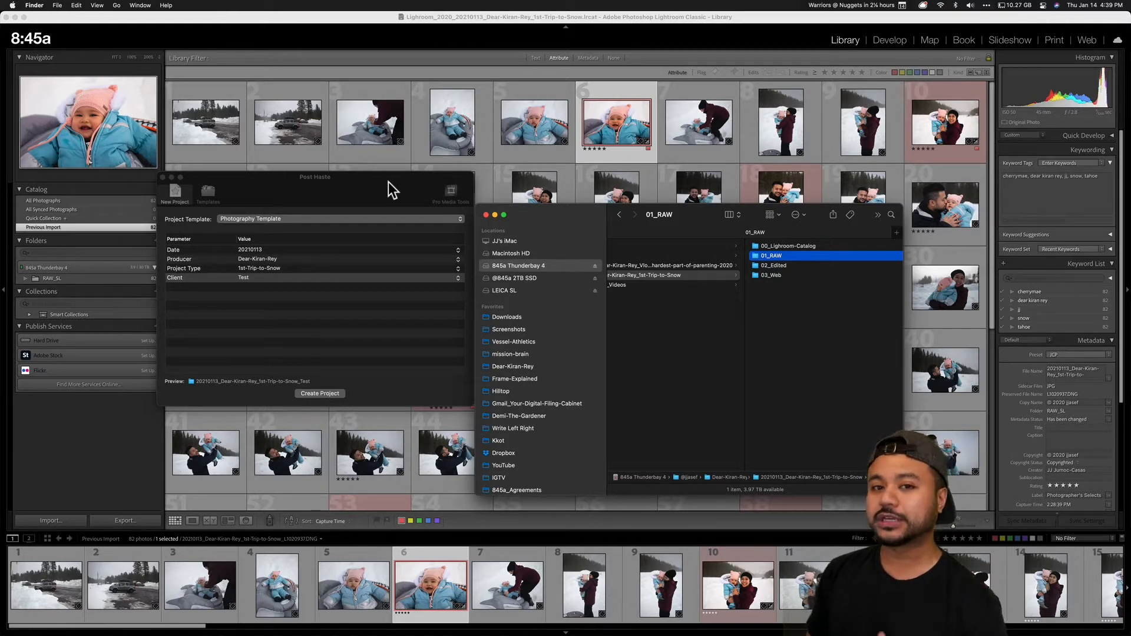
Step: Select the 1st-Trip-to-Snow project folder and switch to Post Haste to show the Photography Template's file structure
left_click(818, 352)
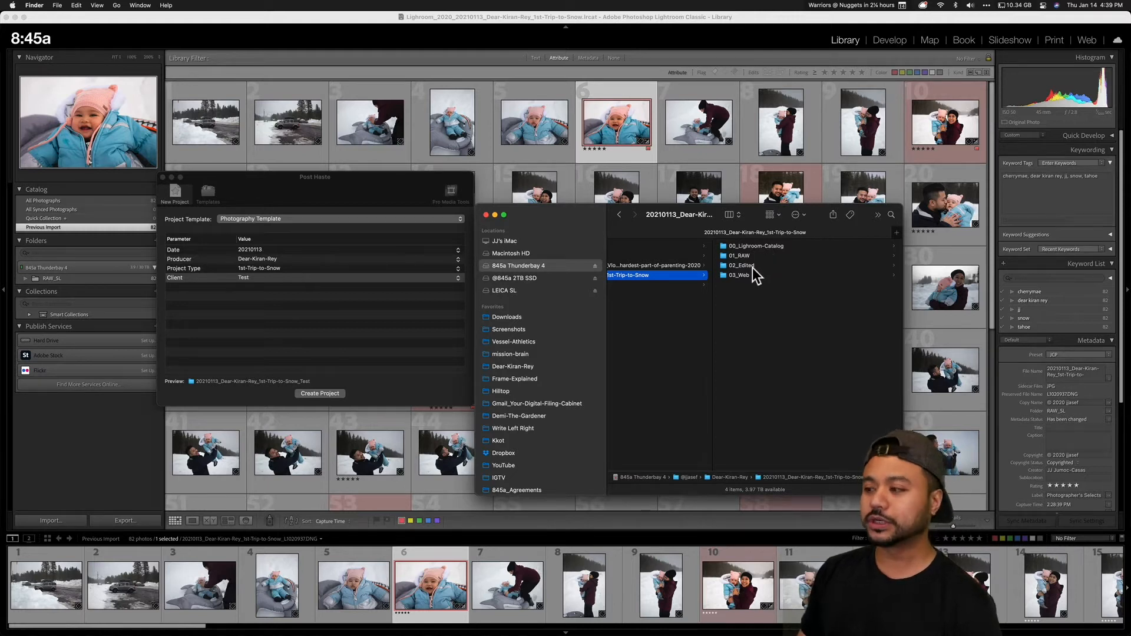
left_click(411, 339)
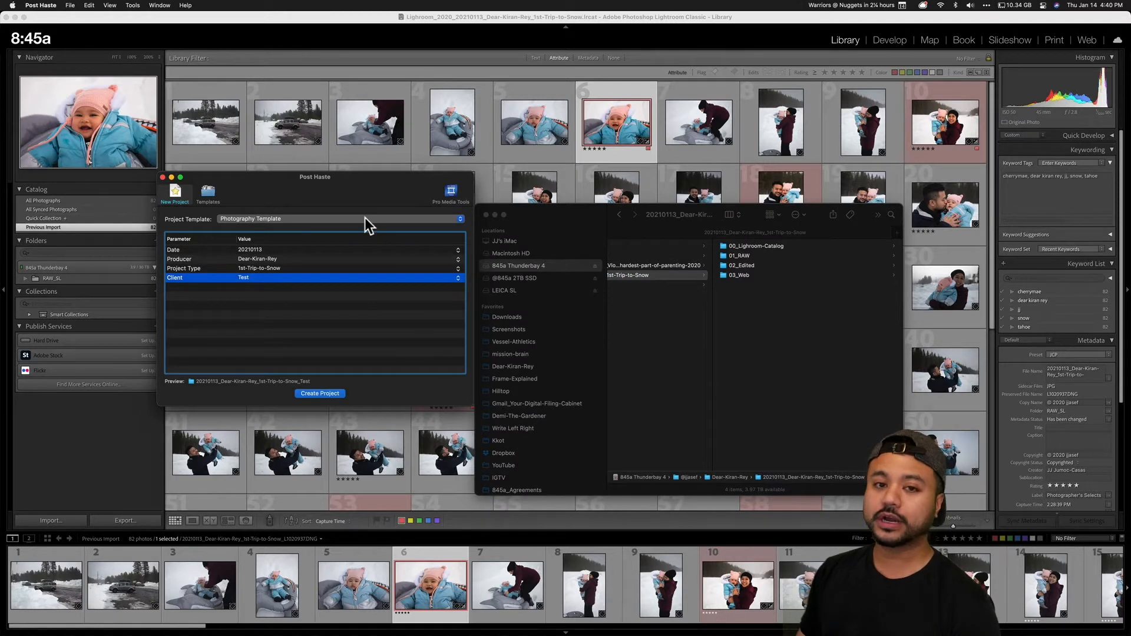
left_click(209, 193)
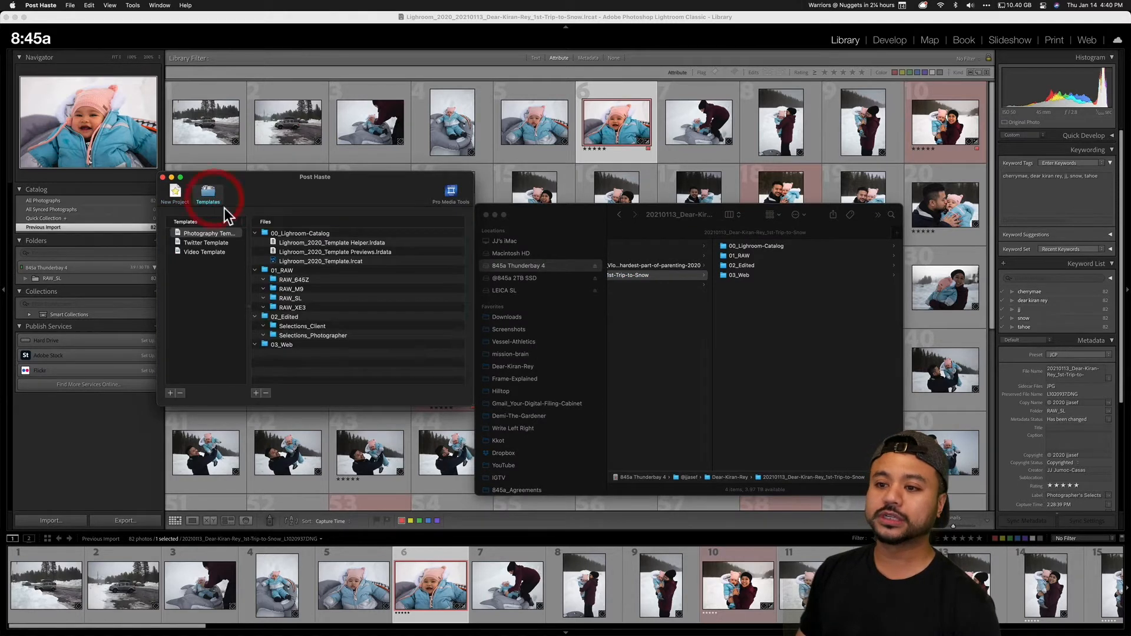
Step: Rename the .lrcat catalog file in the Photography Template as Lightroom_2021_Template.lrcat
left_click(320, 260)
left_click(295, 260)
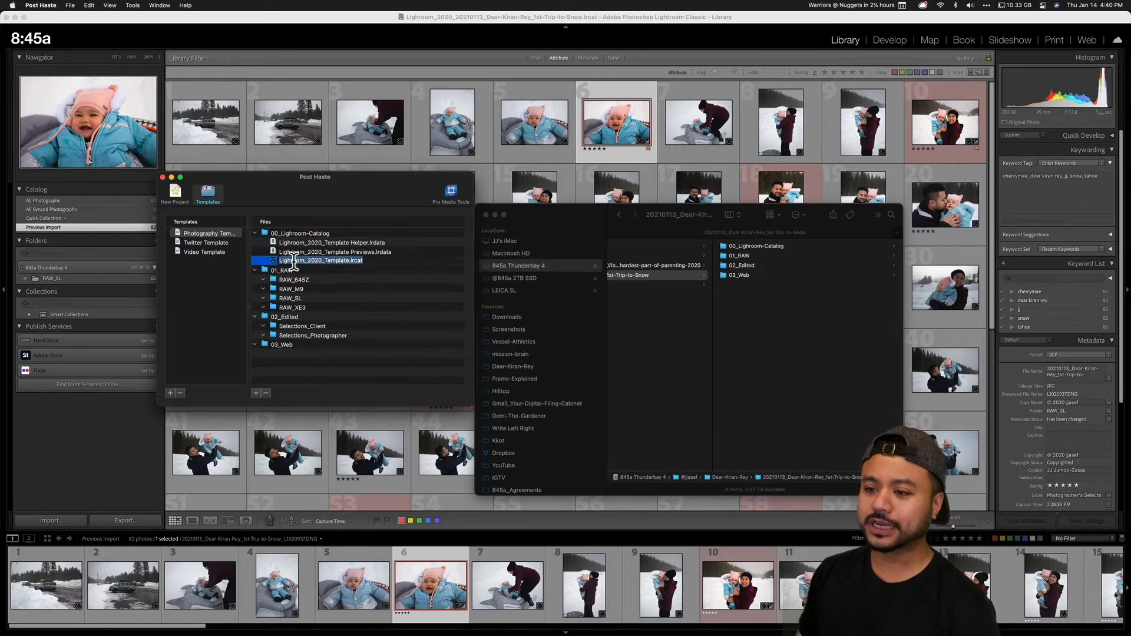
key("Right")
key("Right")
key("Right")
key("Right")
key("Right")
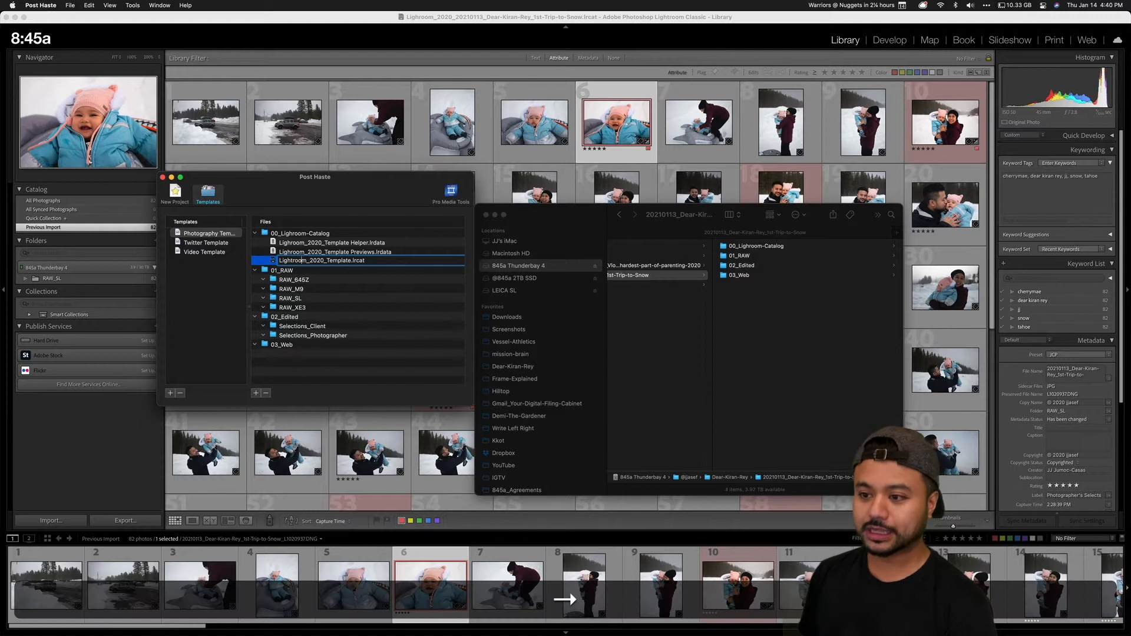
key("Right")
key("Right")
key("Right")
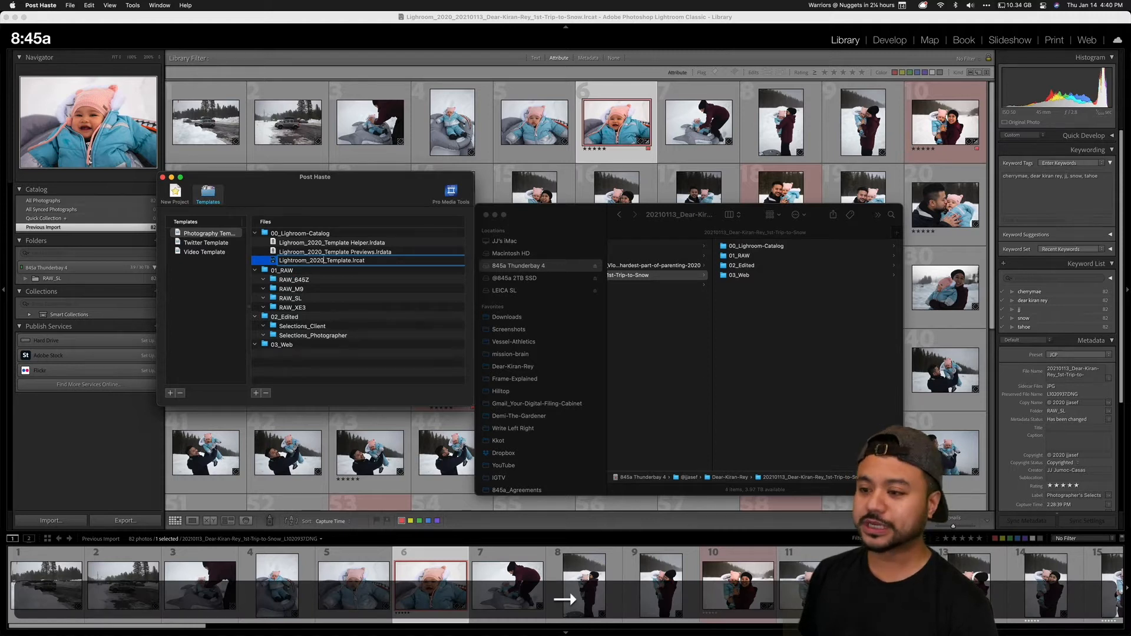
key("BackSpace")
type("1")
key("Return")
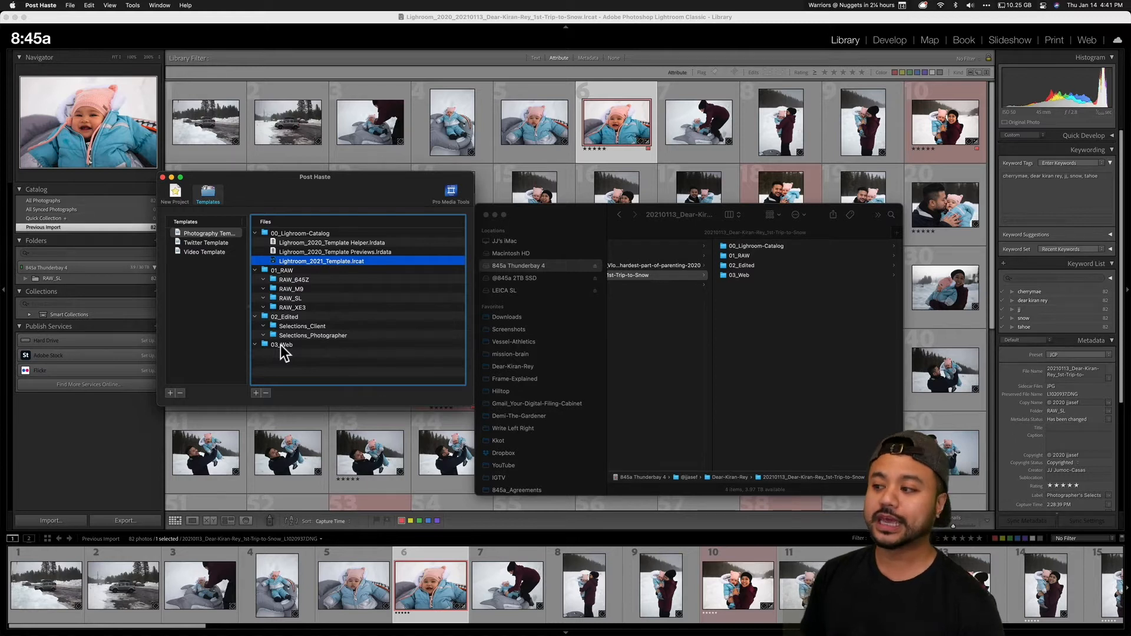
Step: Switch to Finder and open the project's 01_RAW folder and its RAW_SL subfolder to view the photo files
left_click(685, 331)
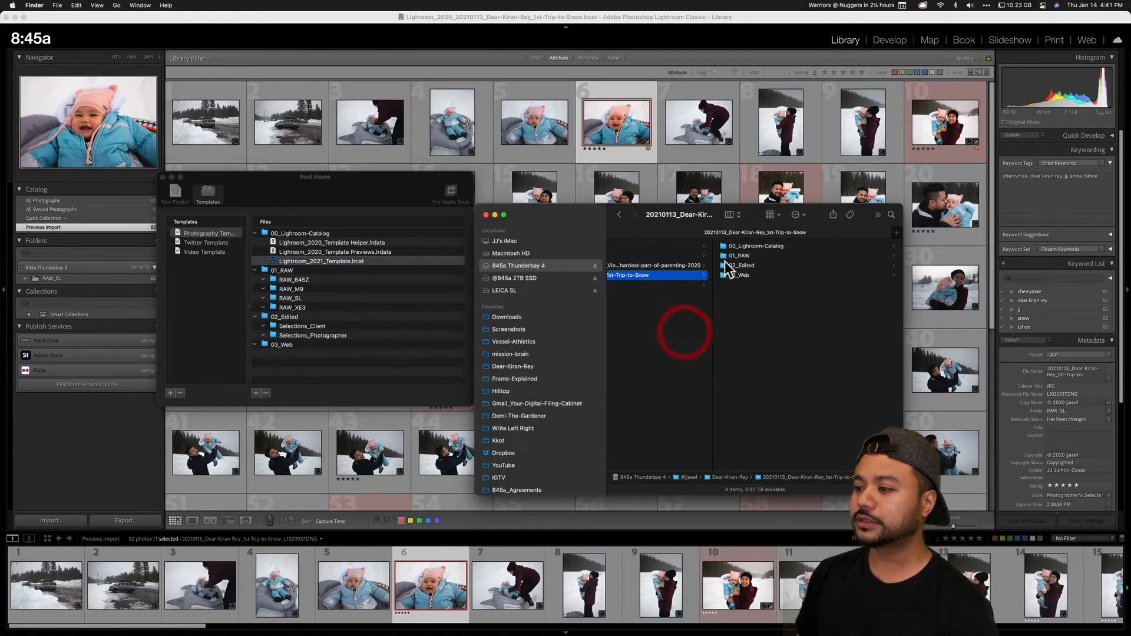
left_click(736, 257)
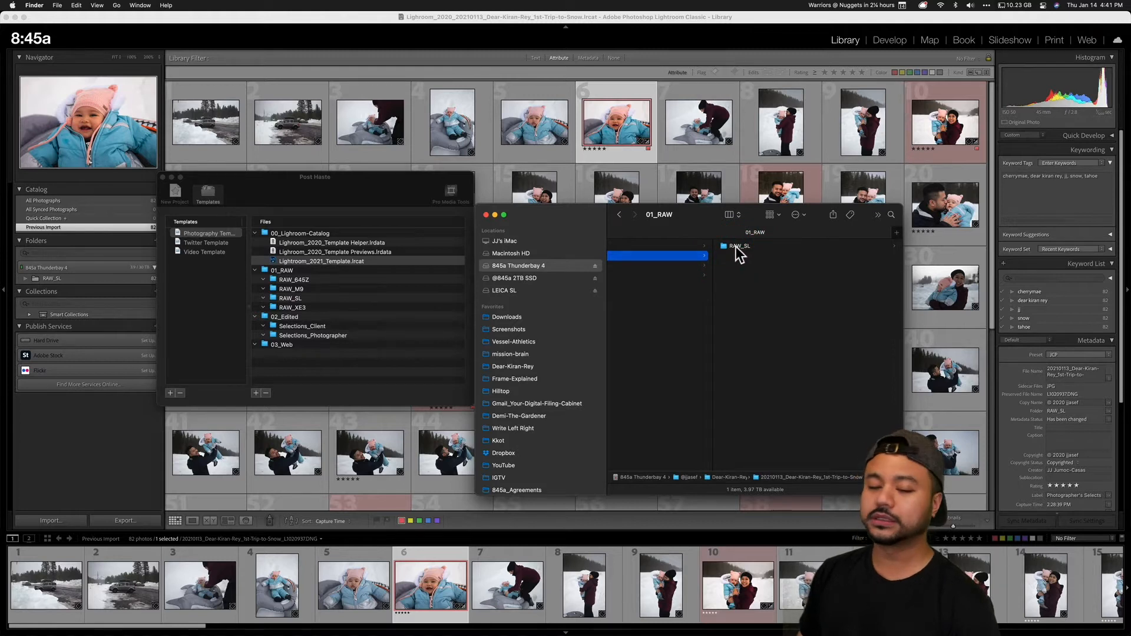
left_click(736, 247)
double_click(737, 247)
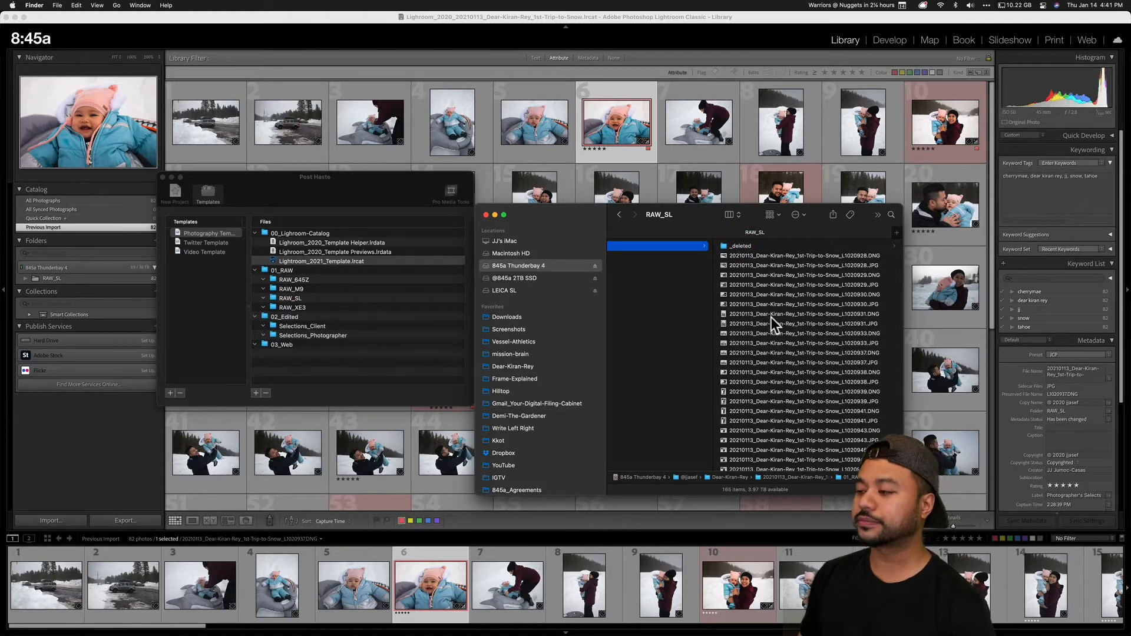
left_click_drag(811, 215, 805, 209)
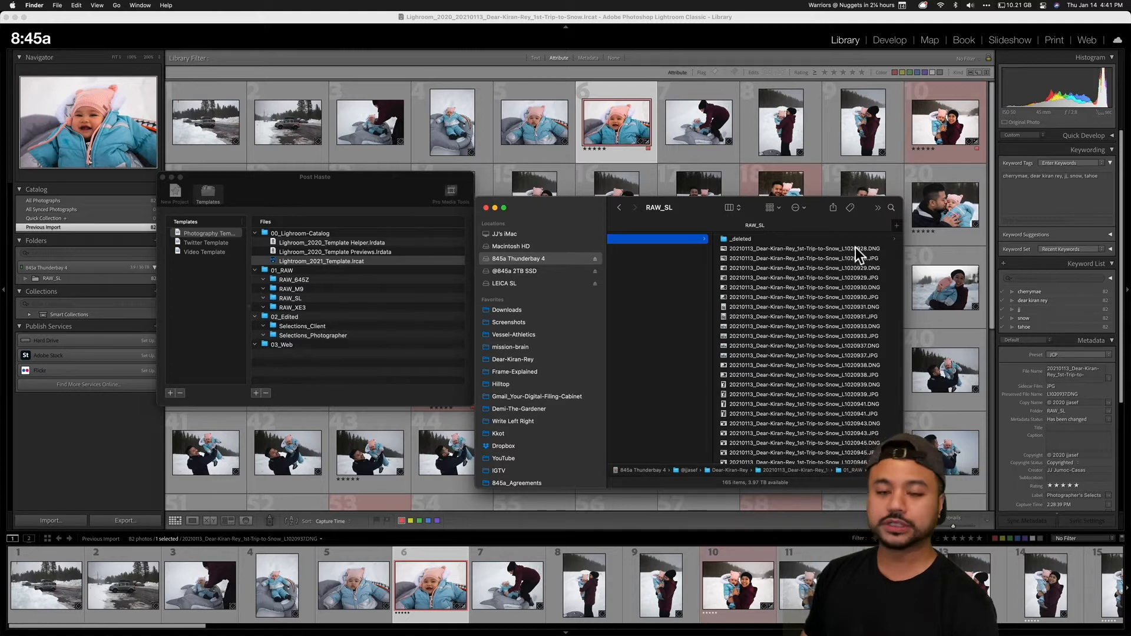
Step: Switch to Photo Mechanic, preview photo L1020924 from the _deleted folder at large size and close the preview
key("super+Tab")
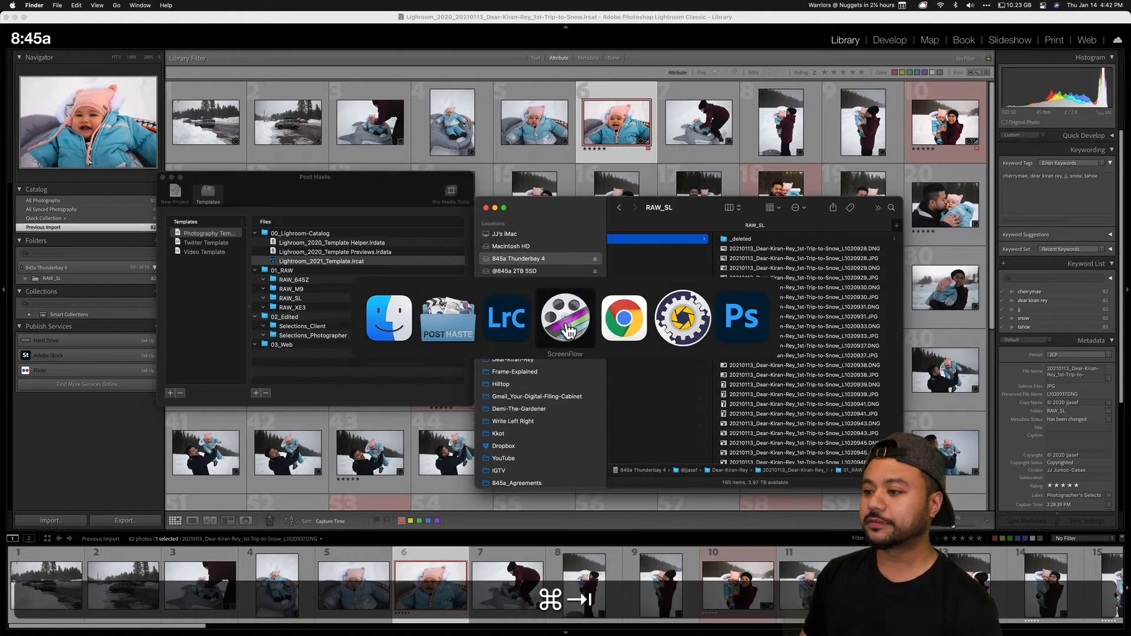
left_click(683, 321)
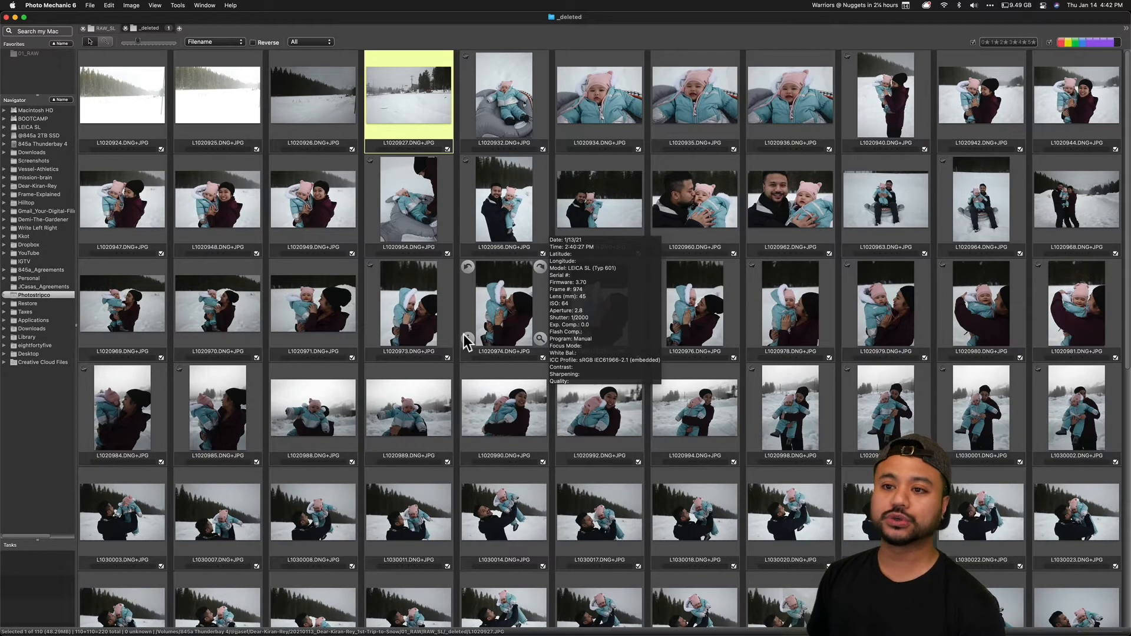
left_click(146, 107)
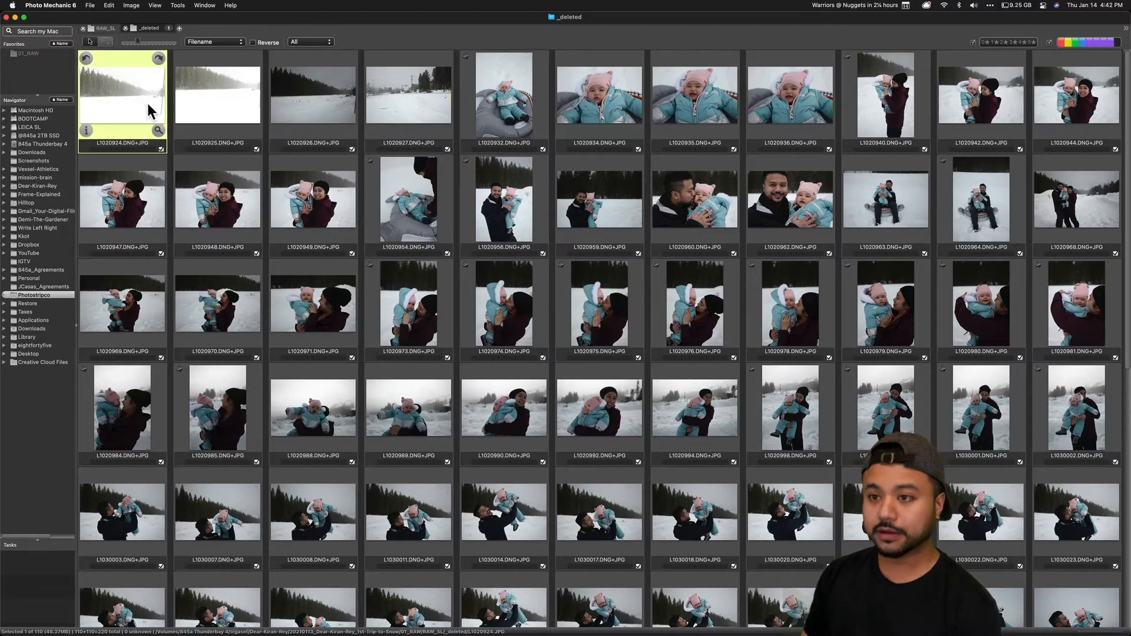
double_click(149, 111)
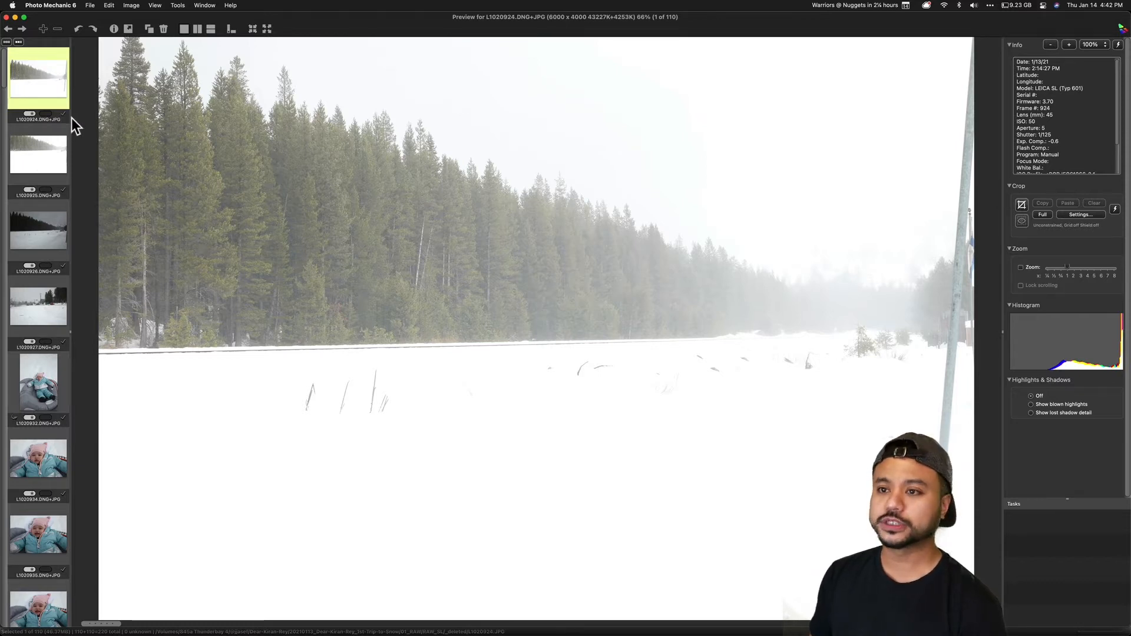
left_click(6, 17)
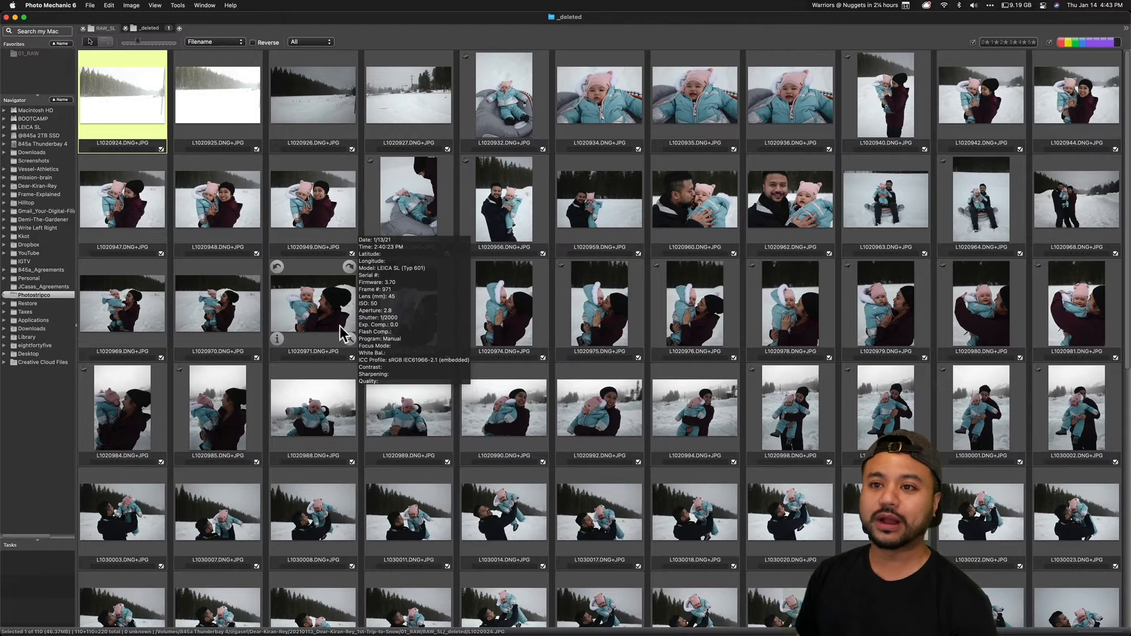
Step: Review the RAW_SL photos one by one in the large preview, from L1020937 to L1020946
left_click(98, 27)
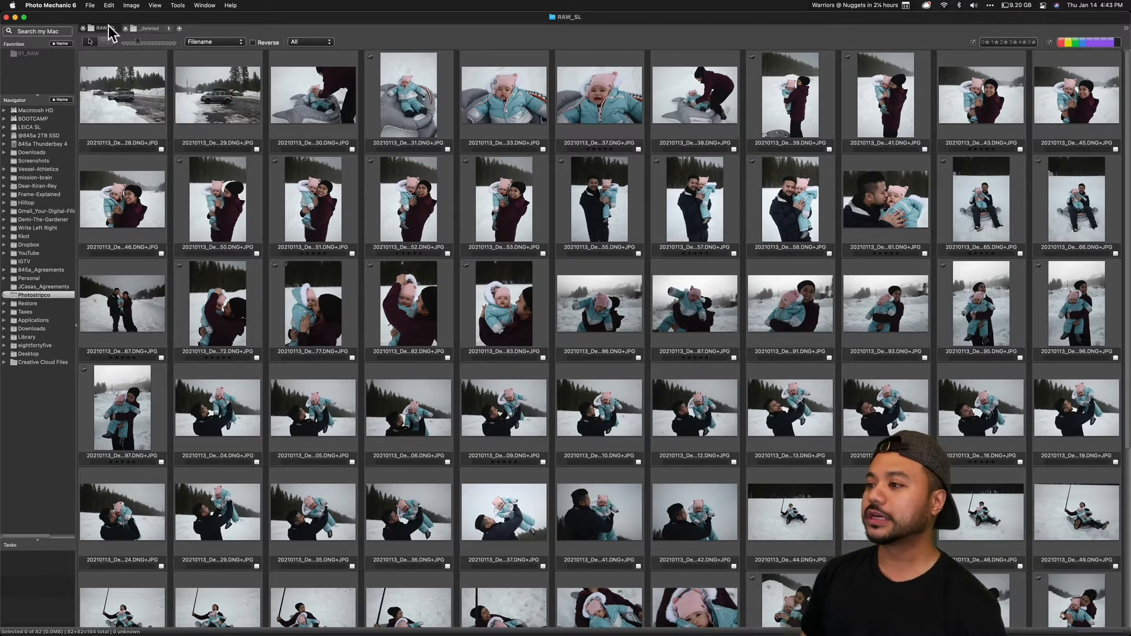
double_click(588, 111)
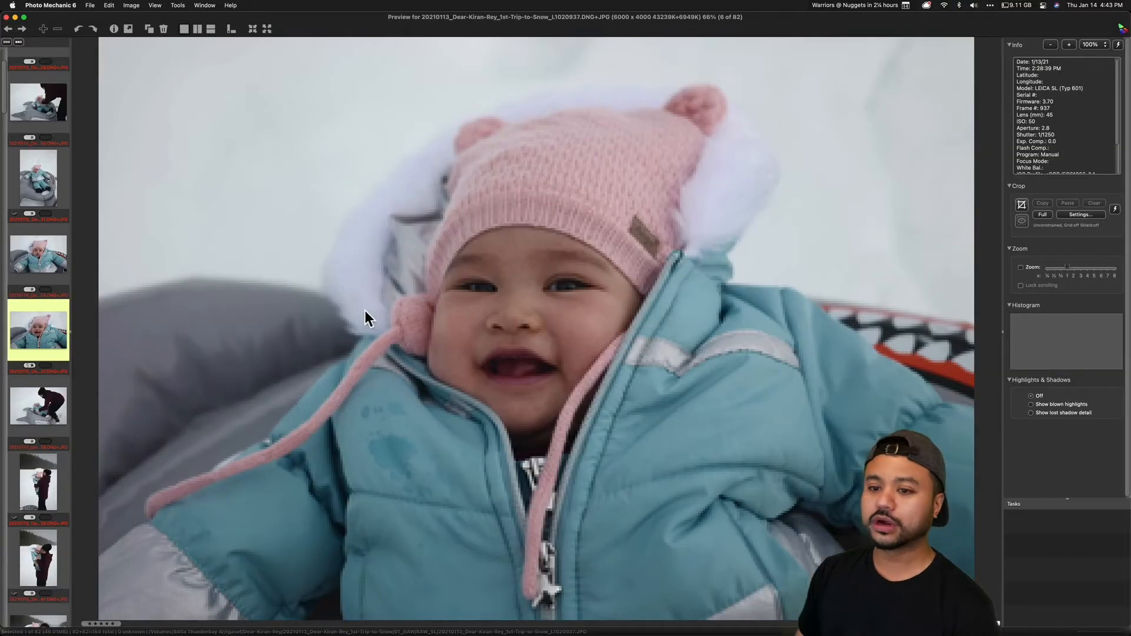
key("Right")
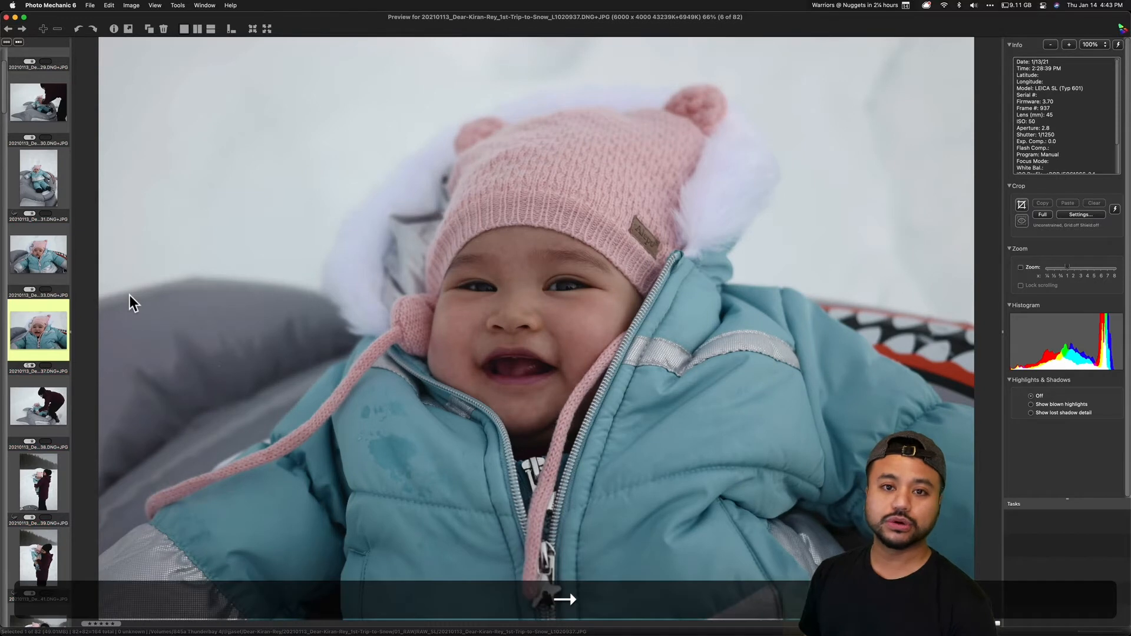
key("Right")
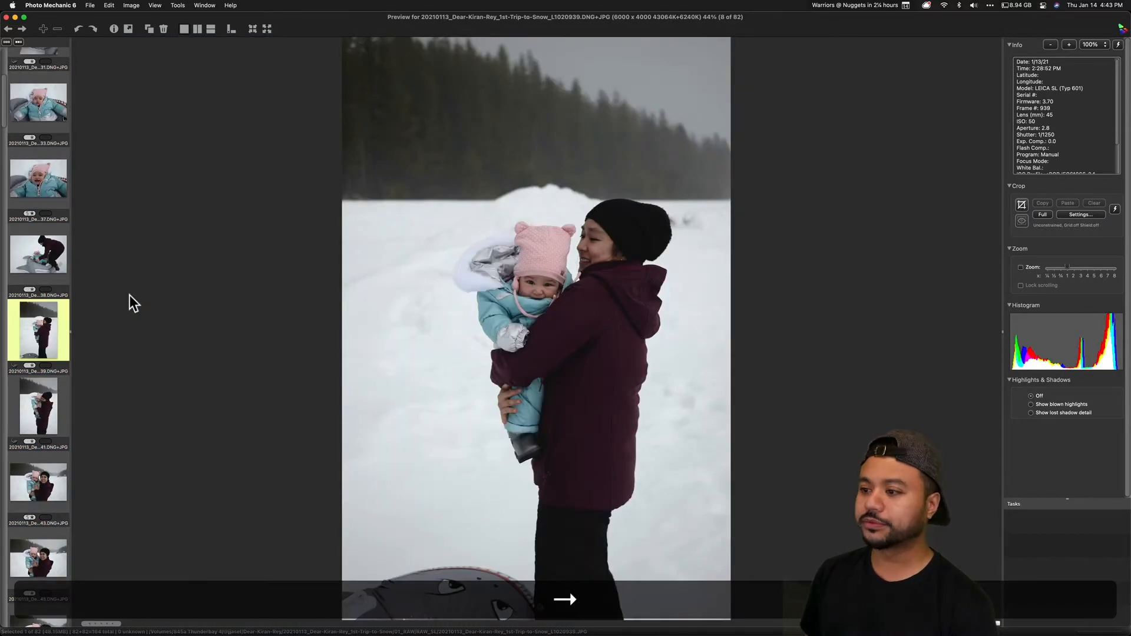
key("Right")
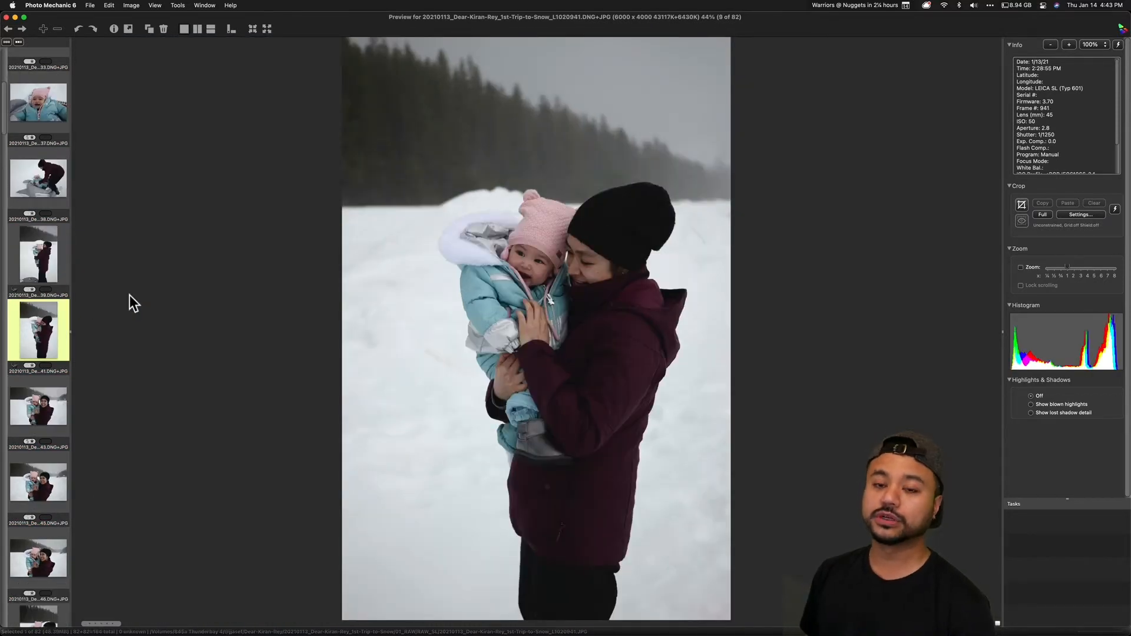
key("Right")
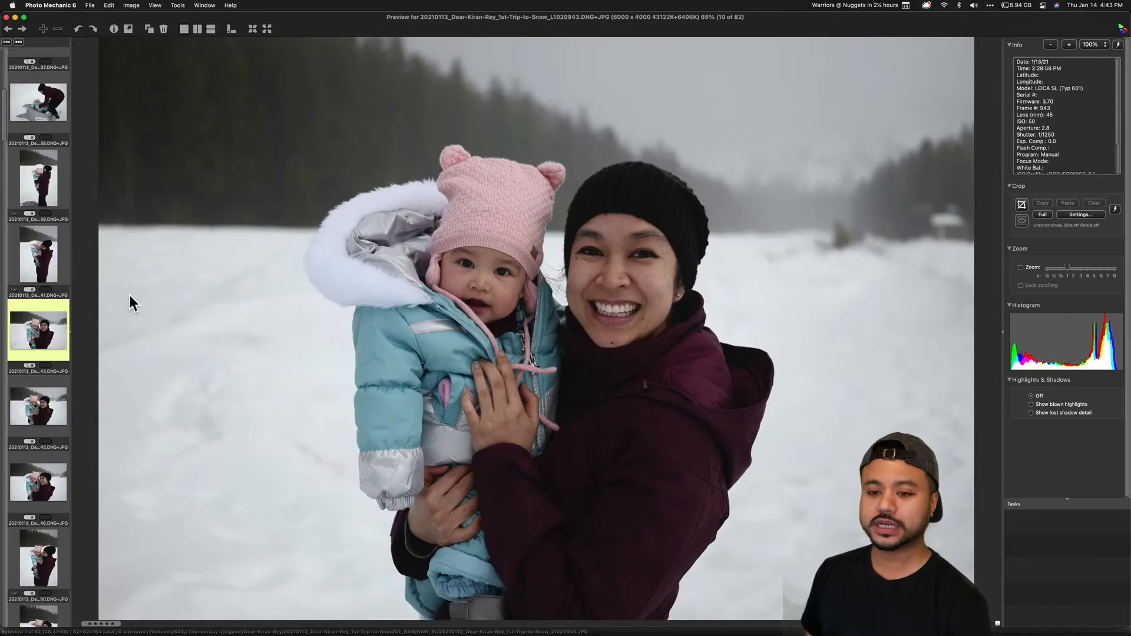
key("Right")
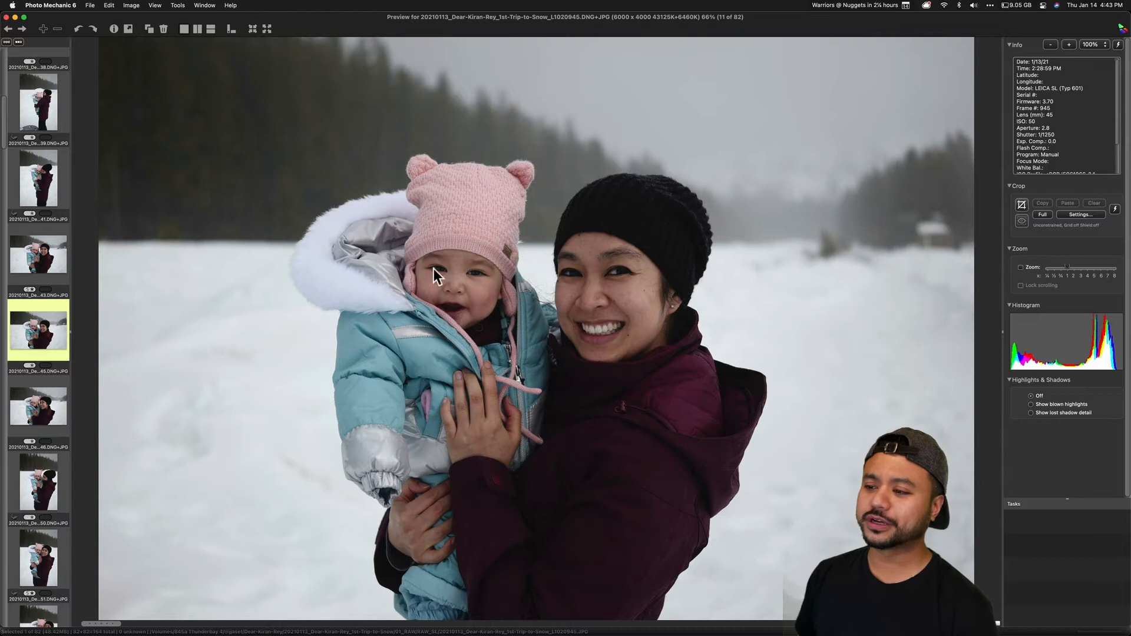
key("Right")
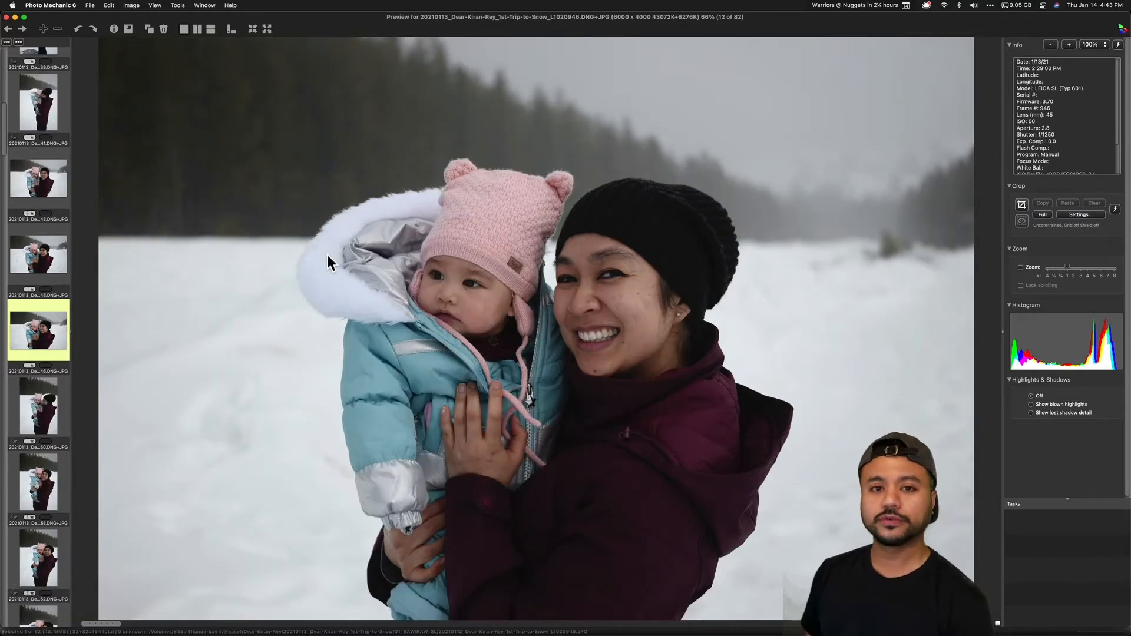
Step: Look at the imported photo grid in Lightroom Classic, and return to Photo Mechanic to close the large preview
key("super+Tab")
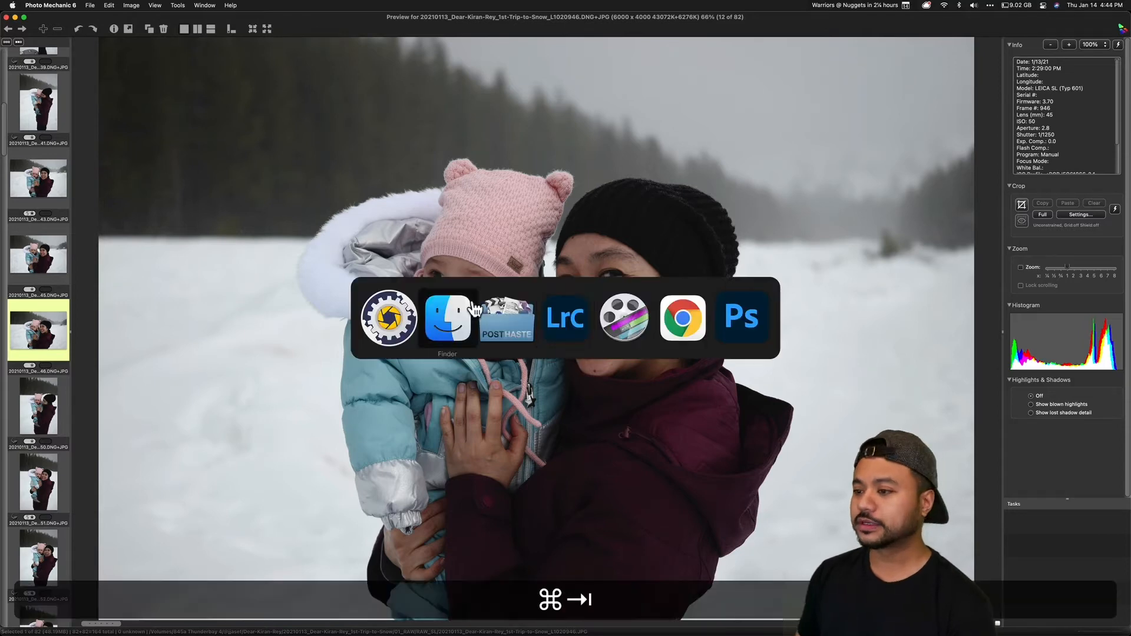
left_click(570, 344)
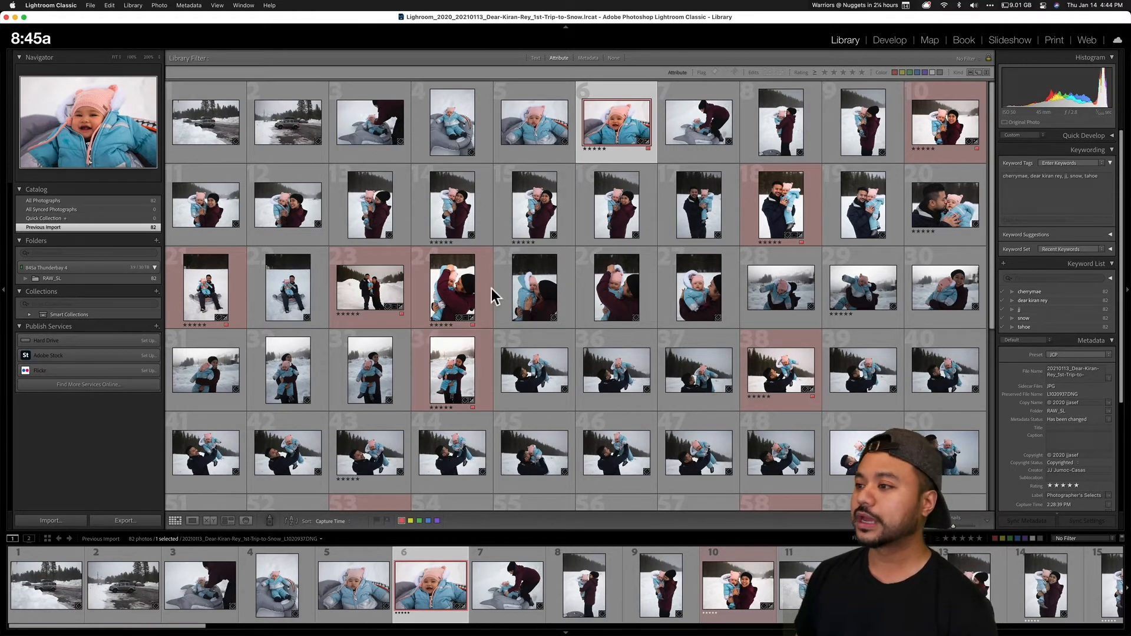
key("cmd+Tab")
left_click(436, 317)
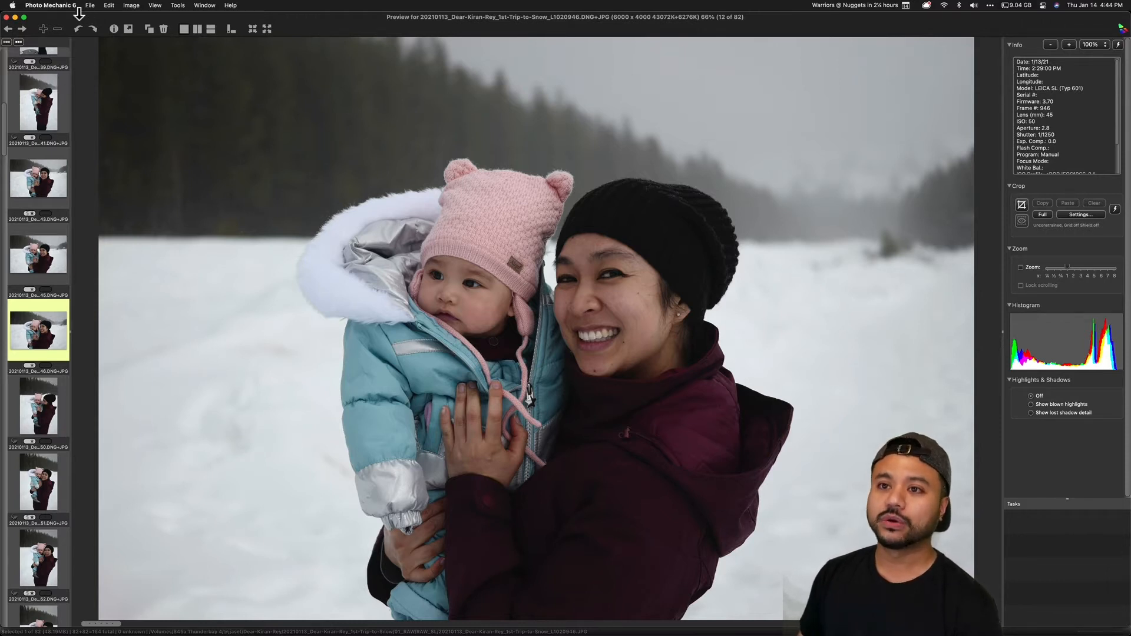
key("super+w")
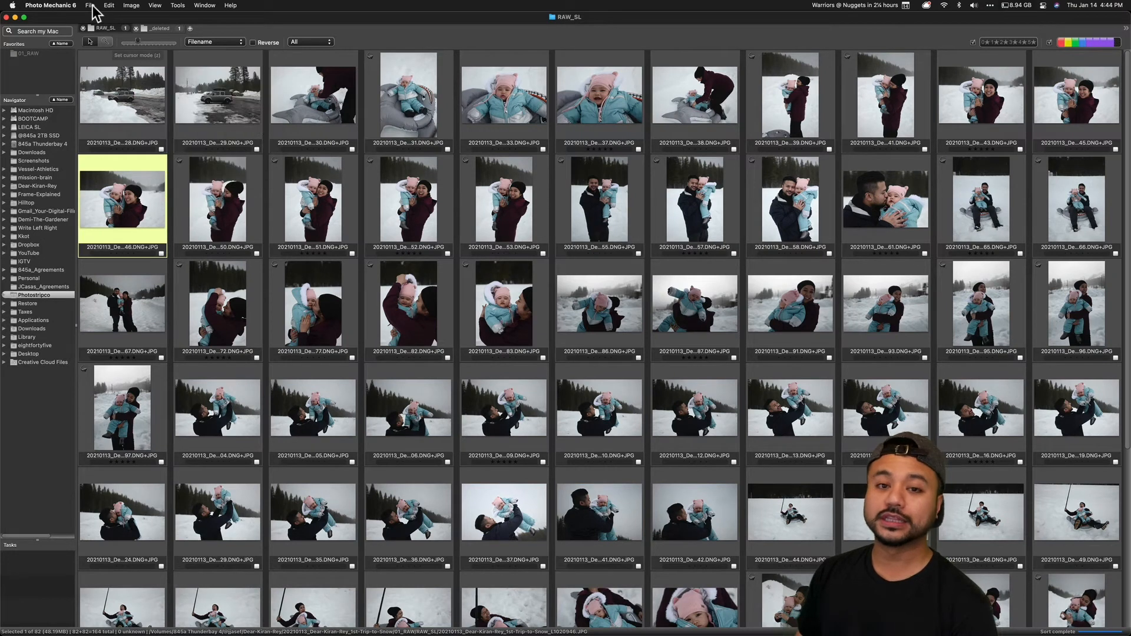
left_click(130, 6)
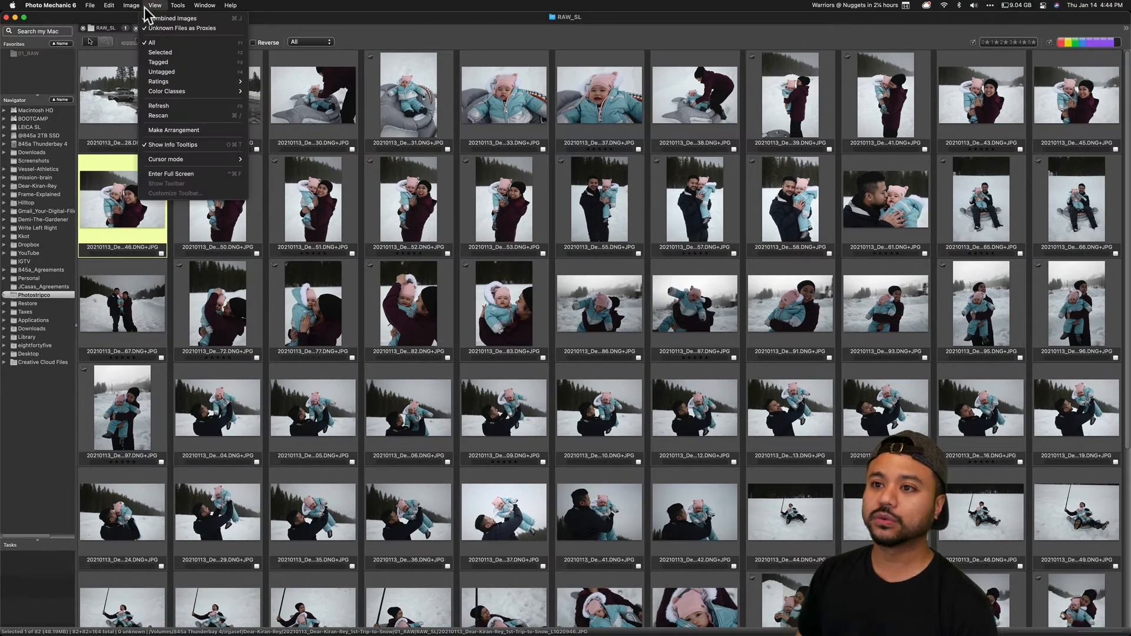
left_click(319, 23)
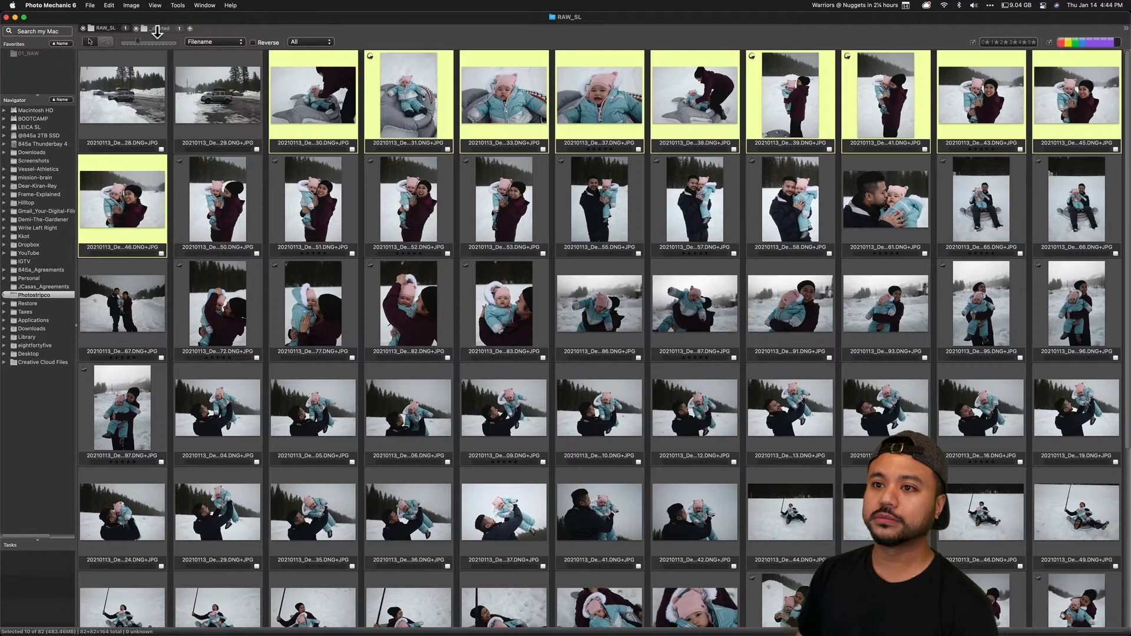
left_click(158, 28)
left_click(155, 5)
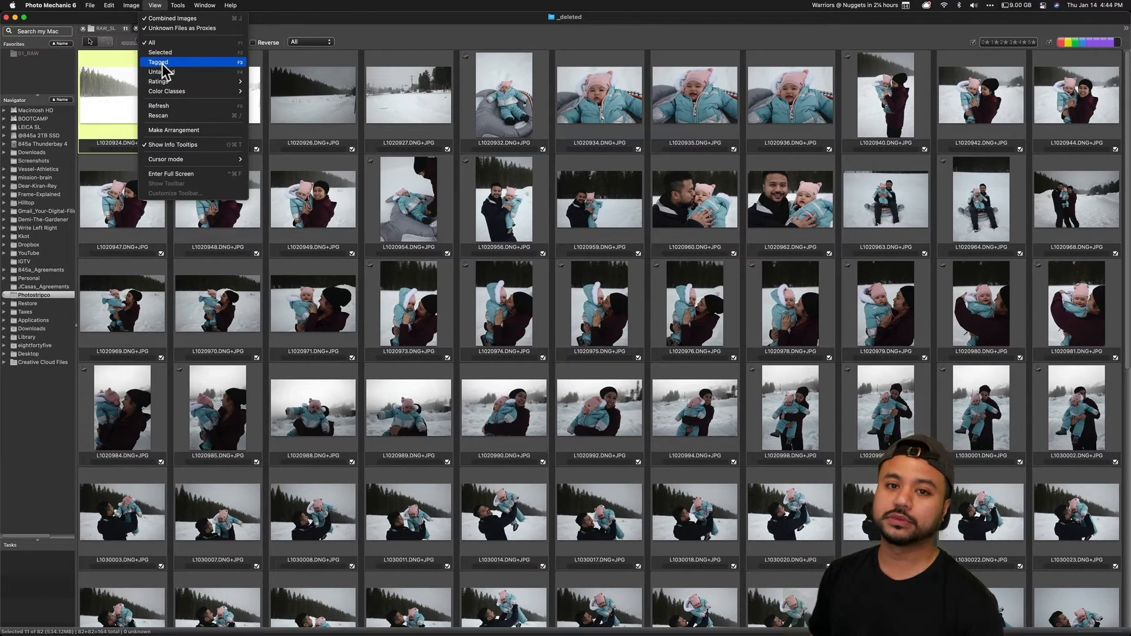
left_click(299, 20)
left_click(111, 30)
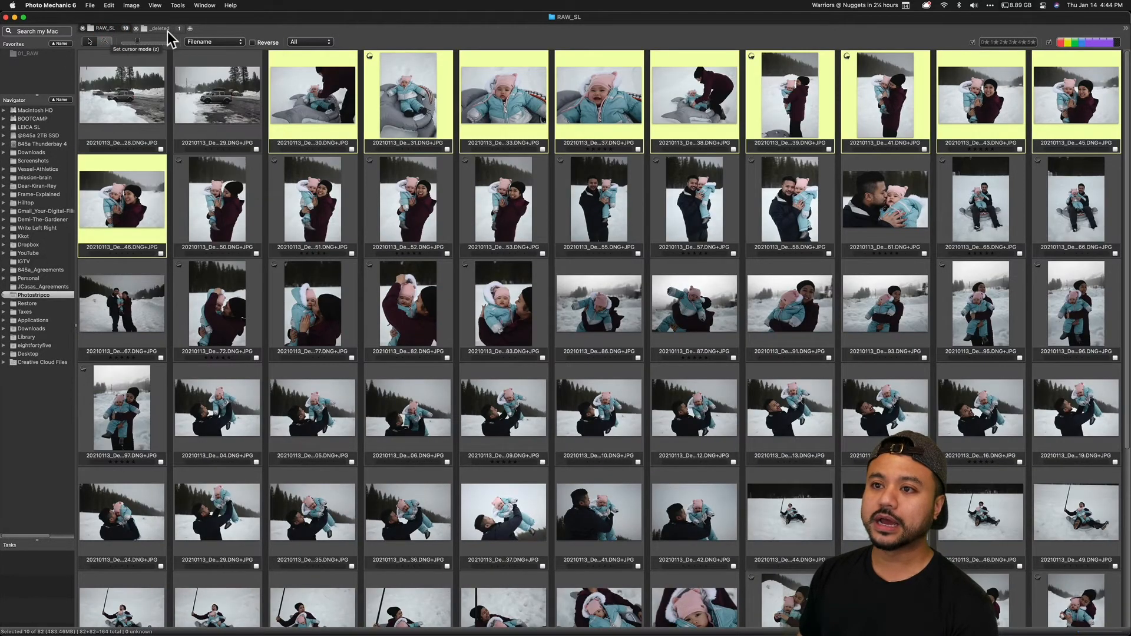
Step: Select all photos in the _deleted contact sheet
left_click(168, 30)
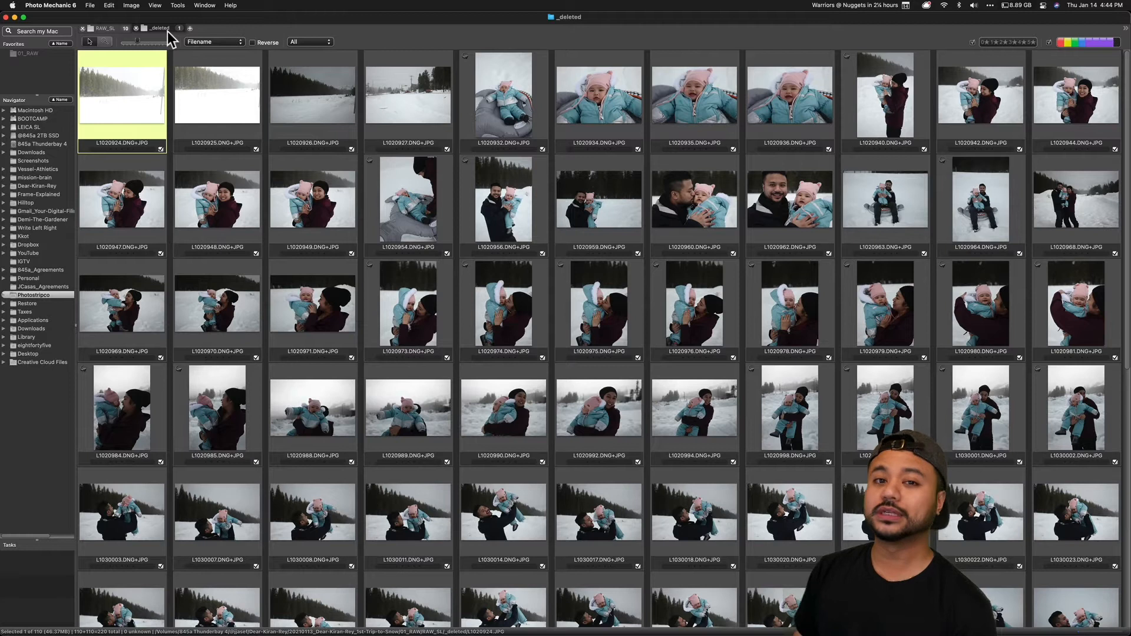
key("super+Tab")
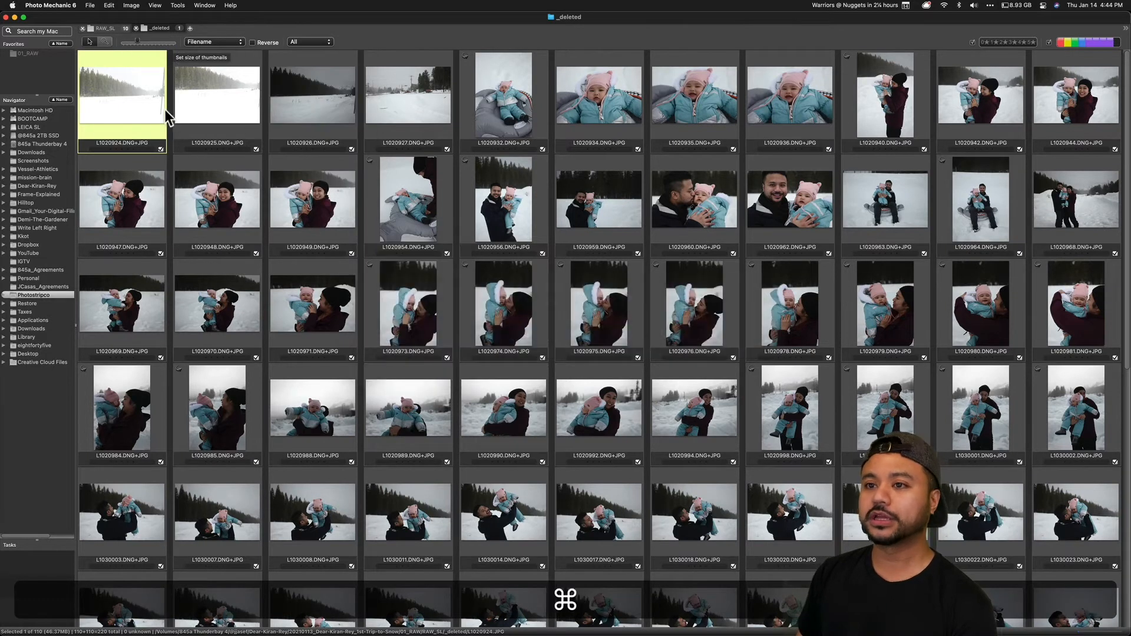
key("super+a")
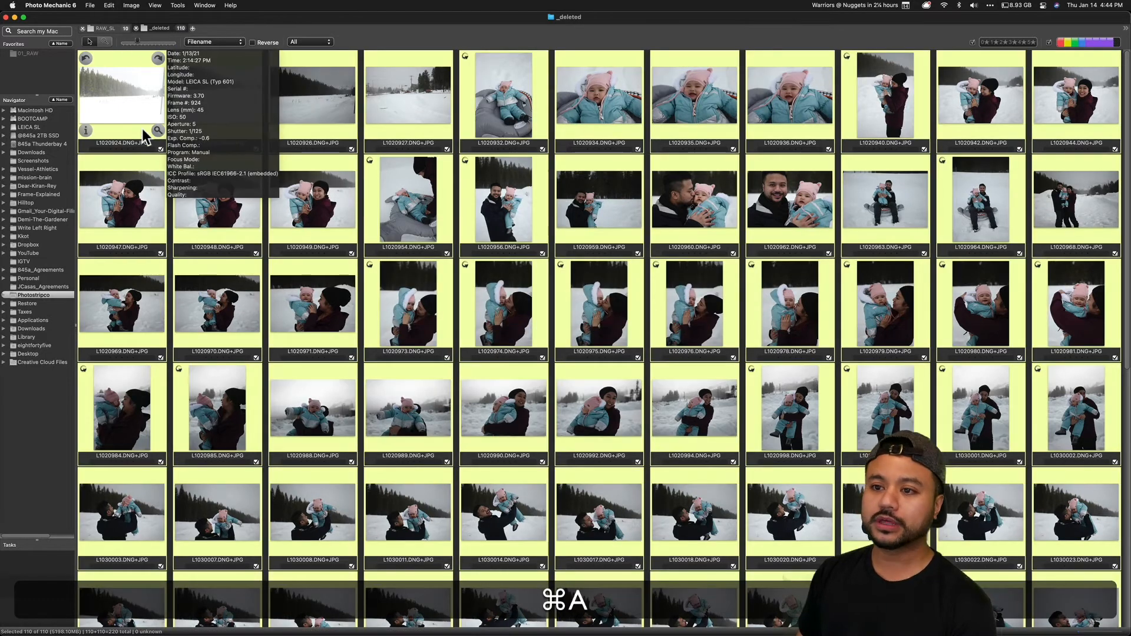
Step: Look through the Copy Options for the selected photos, browse to the RAW_SL folder as destination, and cancel the copy
left_click(90, 5)
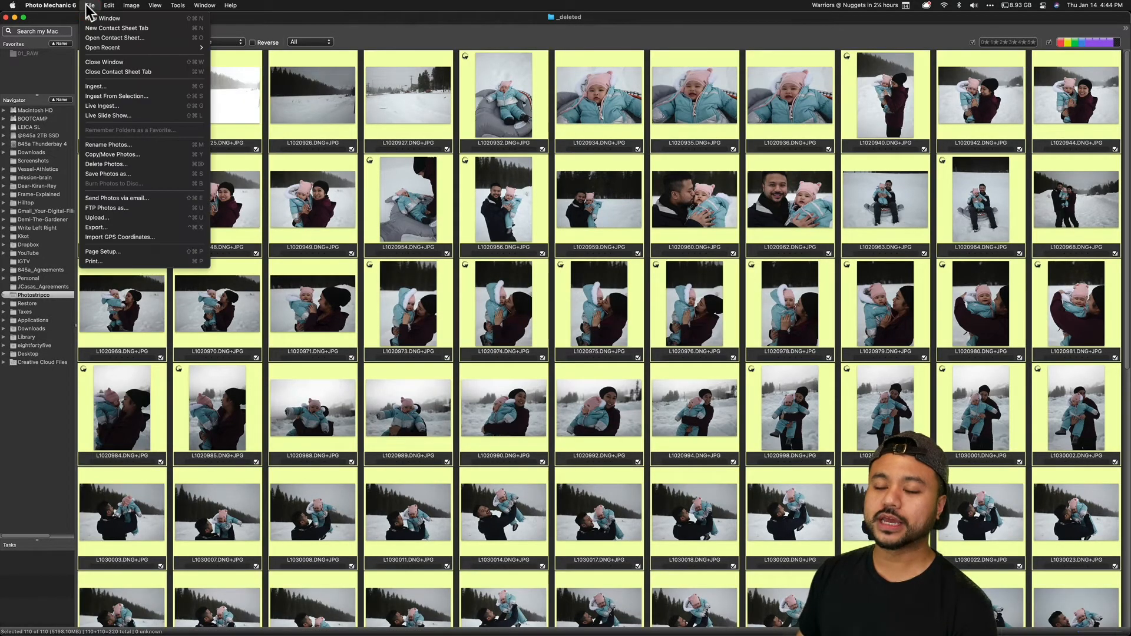
left_click(140, 156)
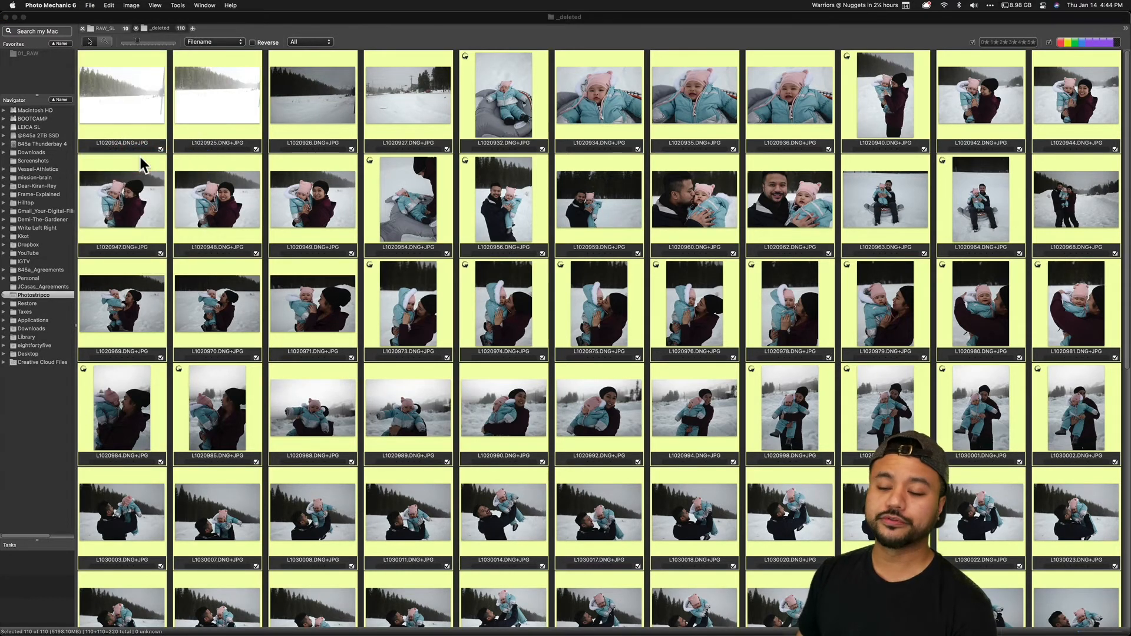
left_click(301, 408)
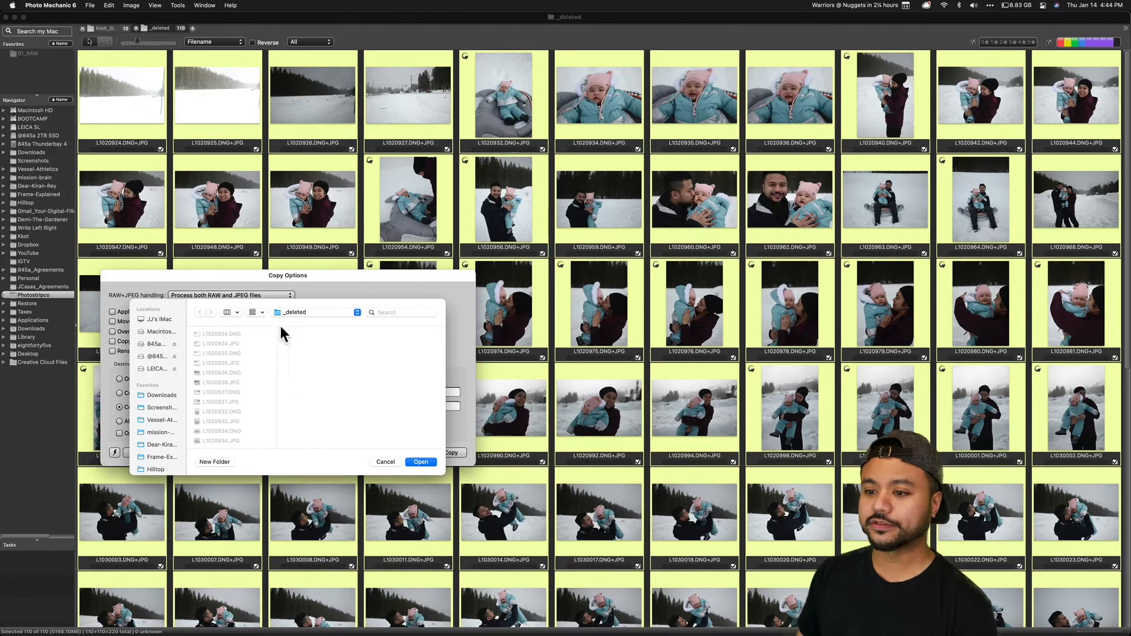
left_click(292, 312)
left_click(295, 324)
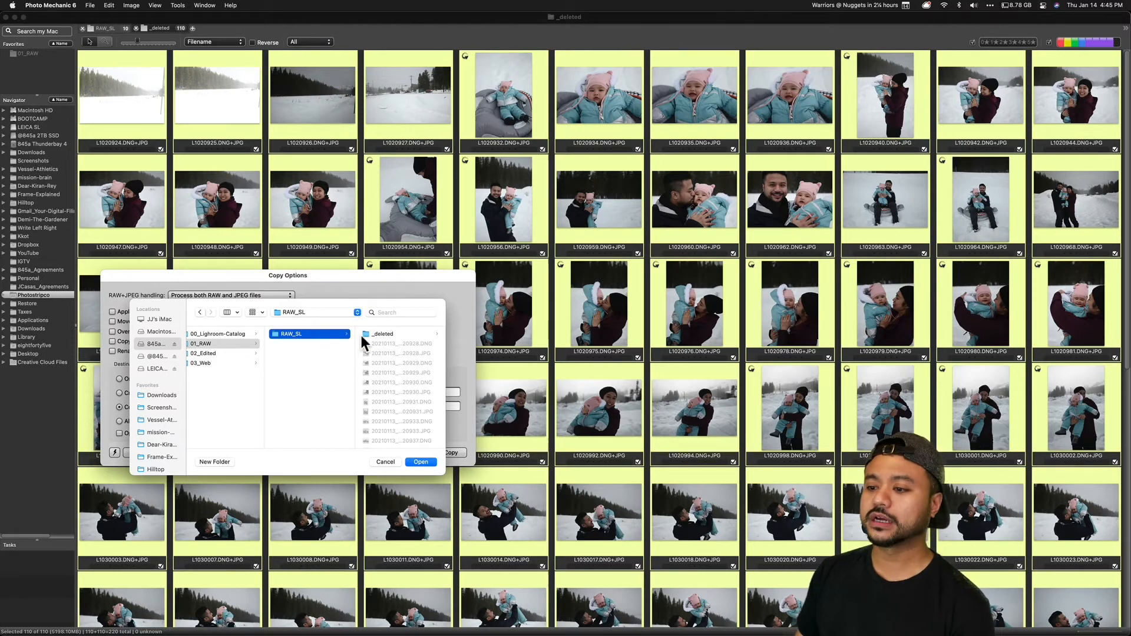
left_click(384, 462)
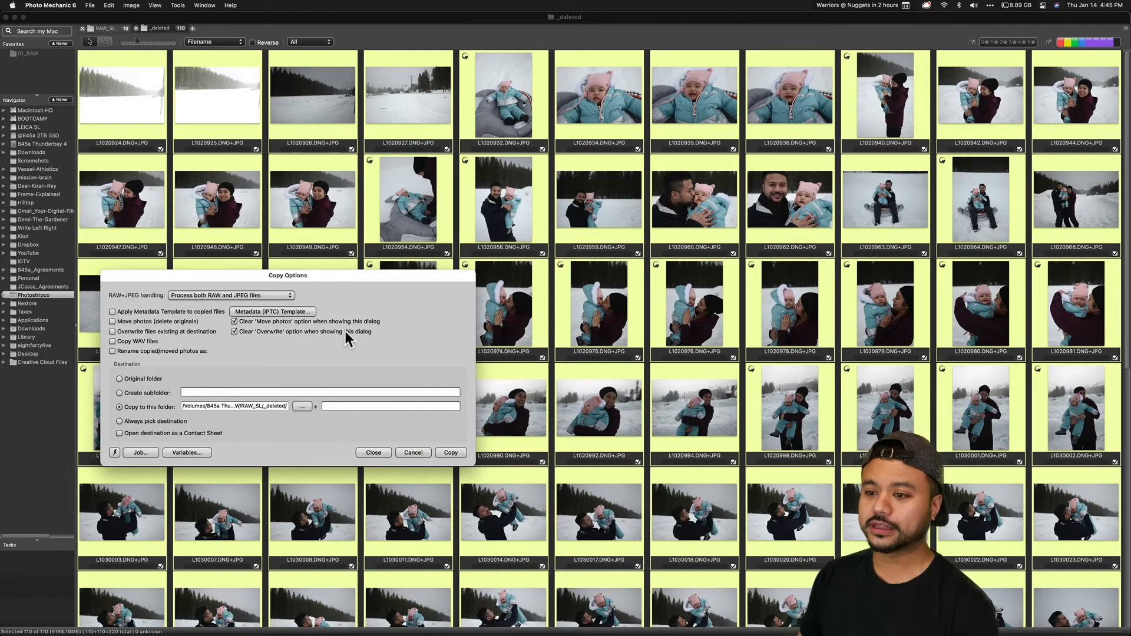
left_click_drag(341, 277, 357, 260)
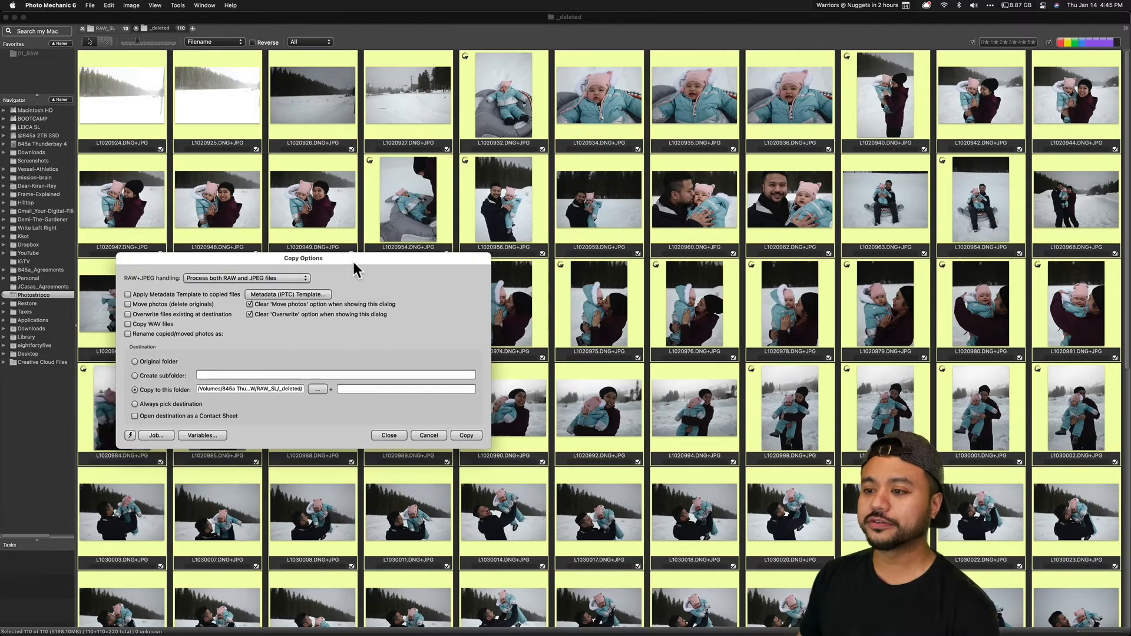
left_click(423, 431)
Step: Switch to Lightroom Classic and filter the imported photos to five-star ratings
key("super+Tab")
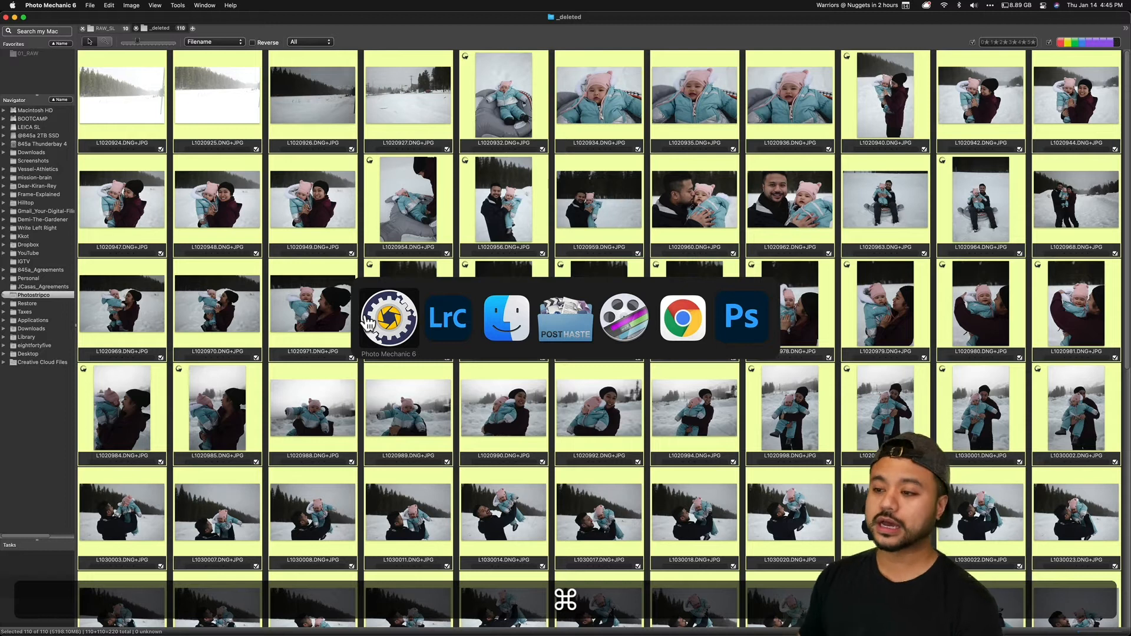
left_click(434, 331)
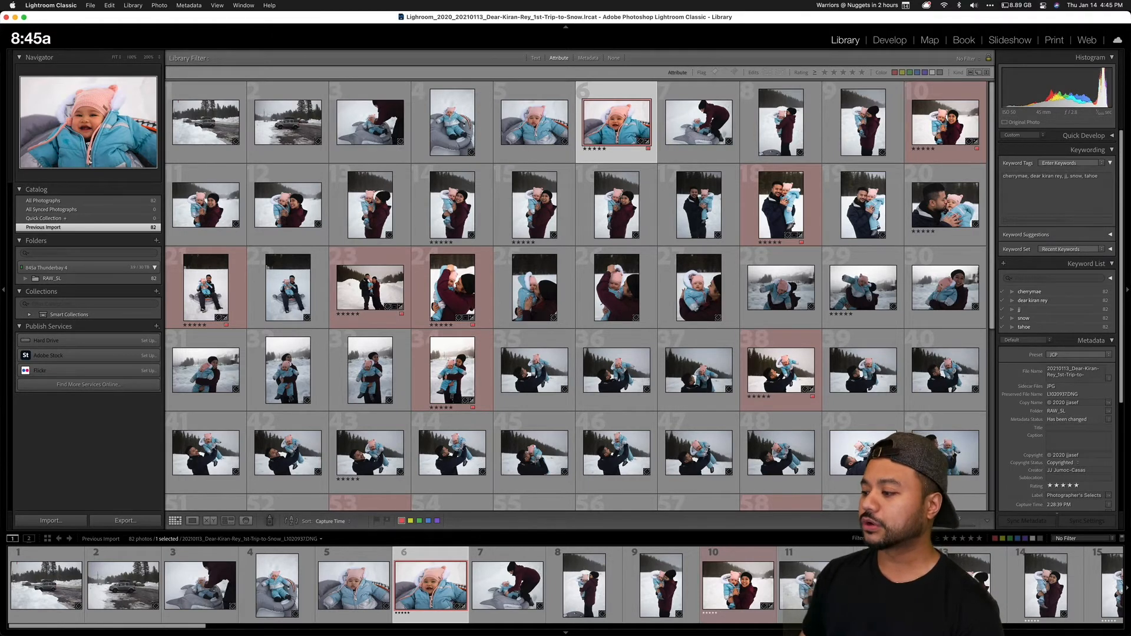
left_click(979, 539)
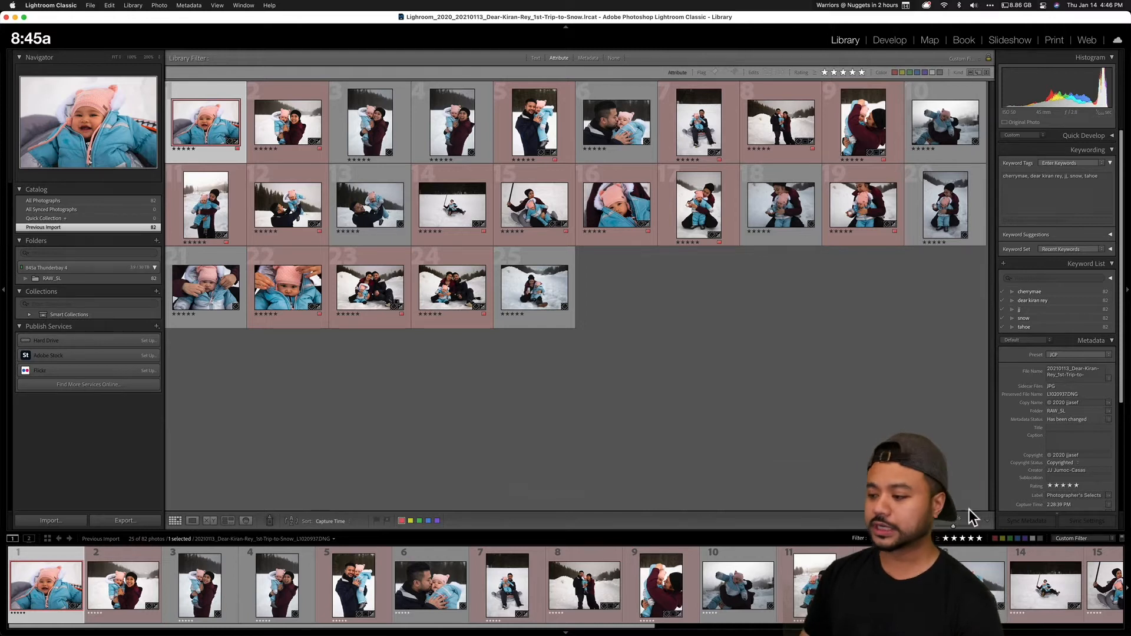
left_click(981, 539)
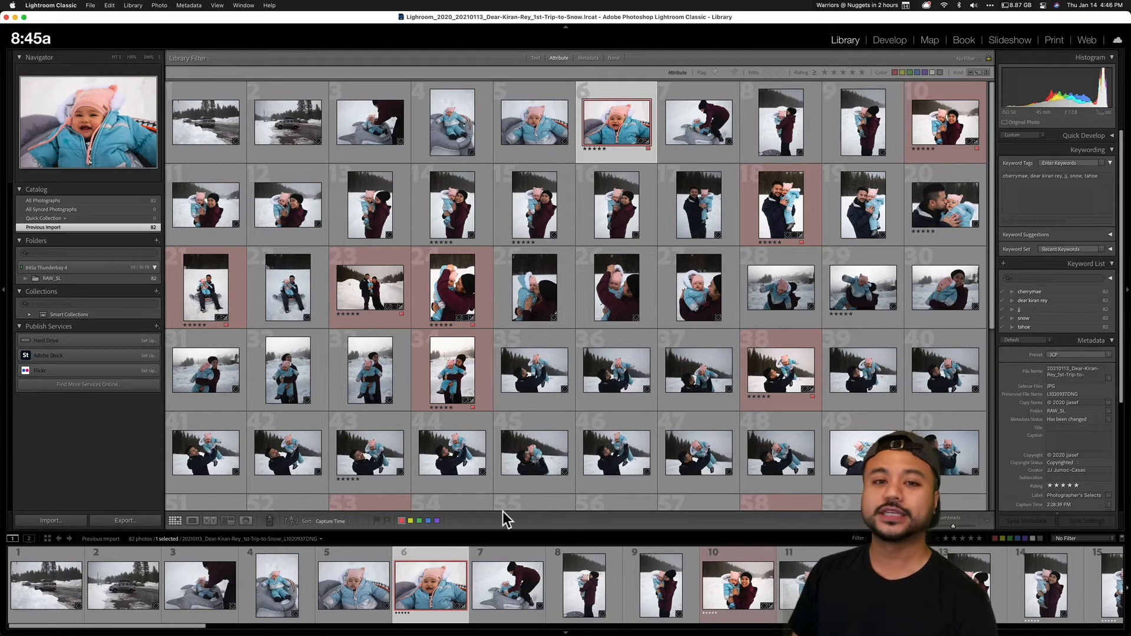
left_click(981, 539)
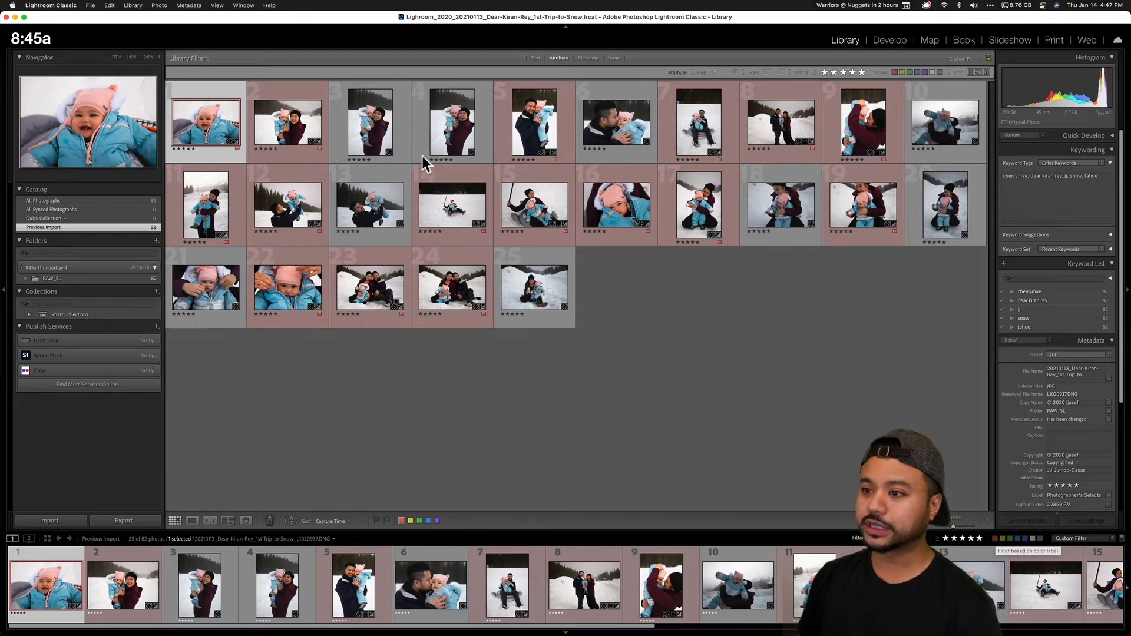
Step: Open the third five-star photo, the woman holding the baby, at large size and give it the red color label
double_click(353, 135)
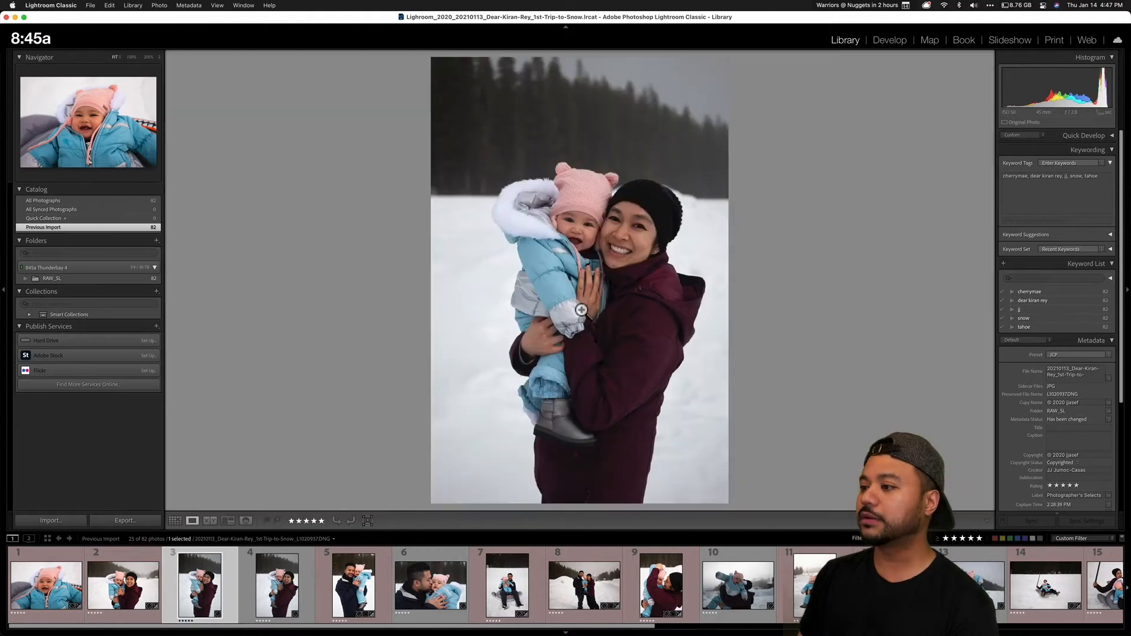
key("6")
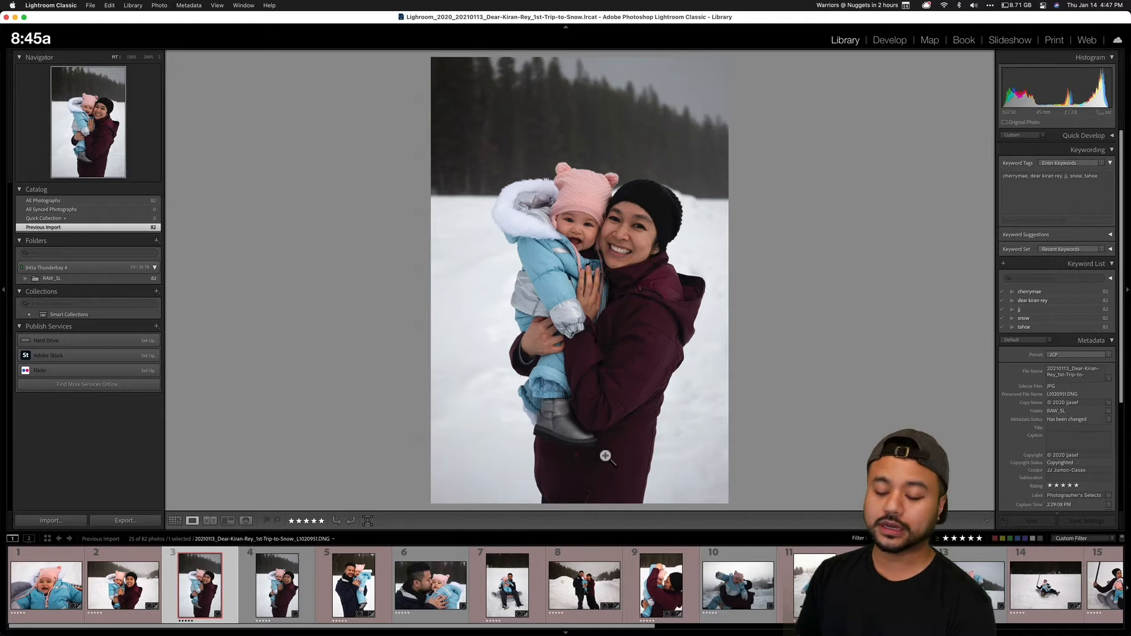
key("7")
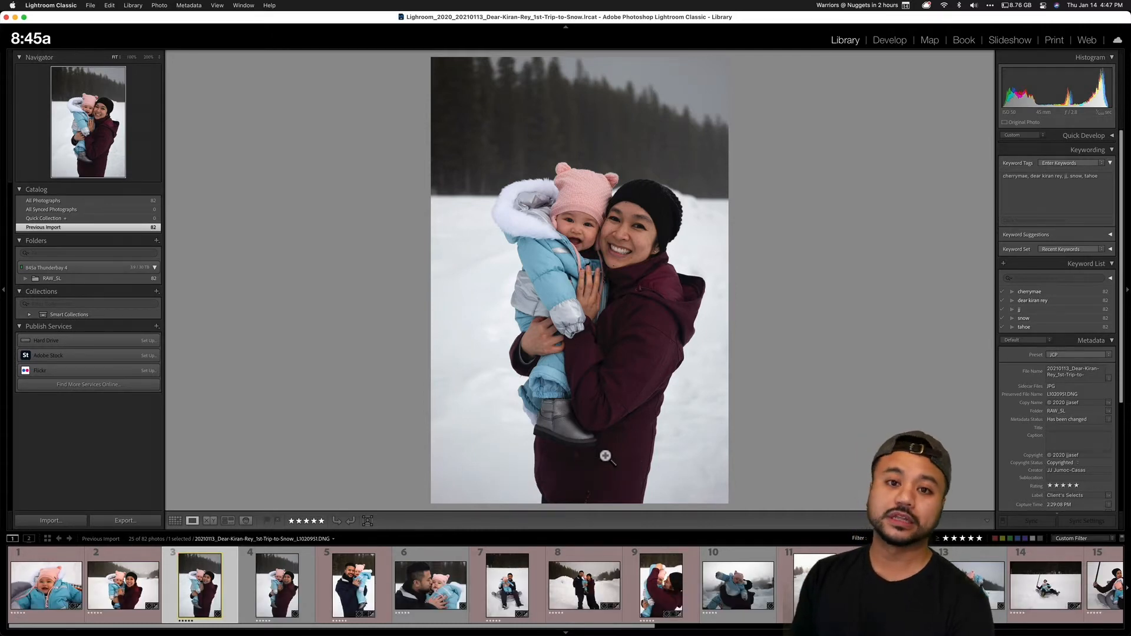
key("6")
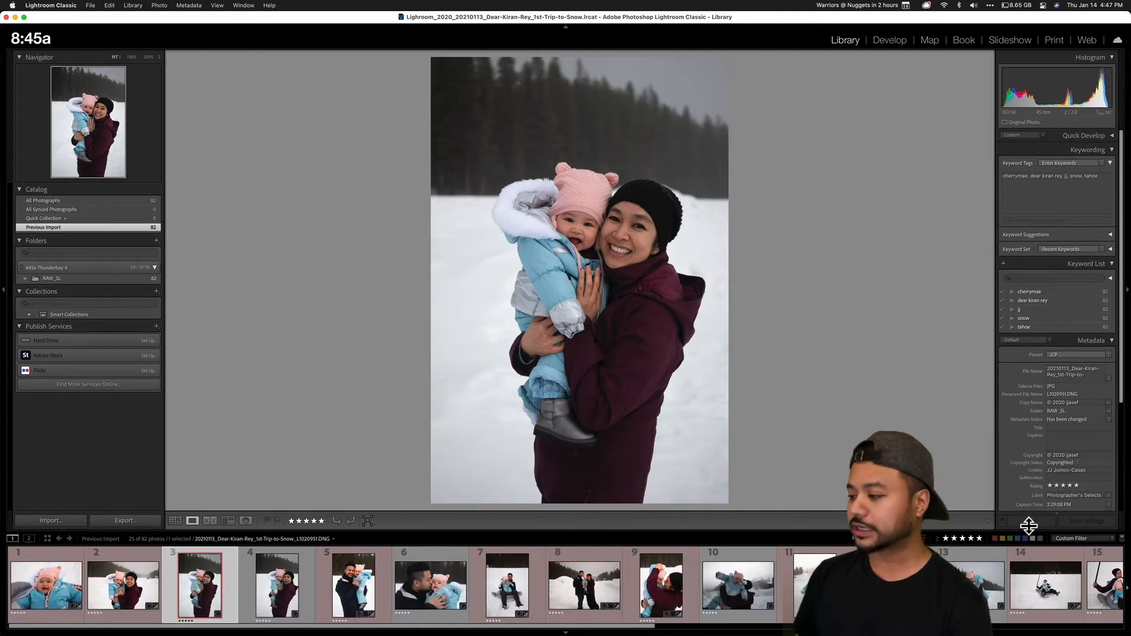
Step: Narrow the filter to red-labelled photos, show them in the grid, and open the first baby close-up in the Develop module
left_click(992, 537)
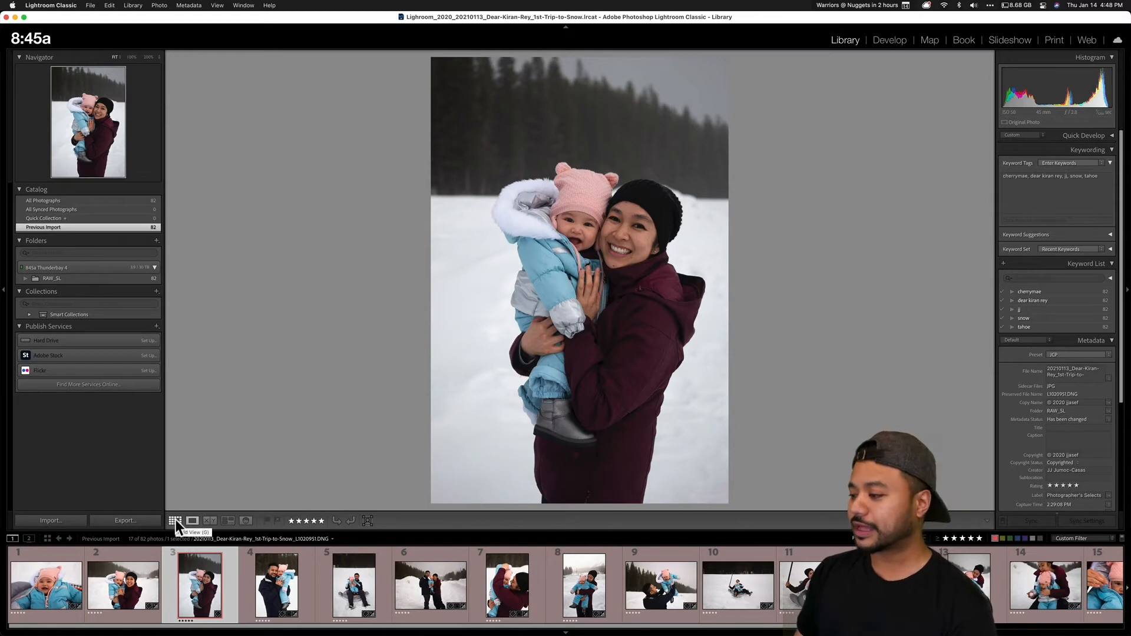
left_click(176, 520)
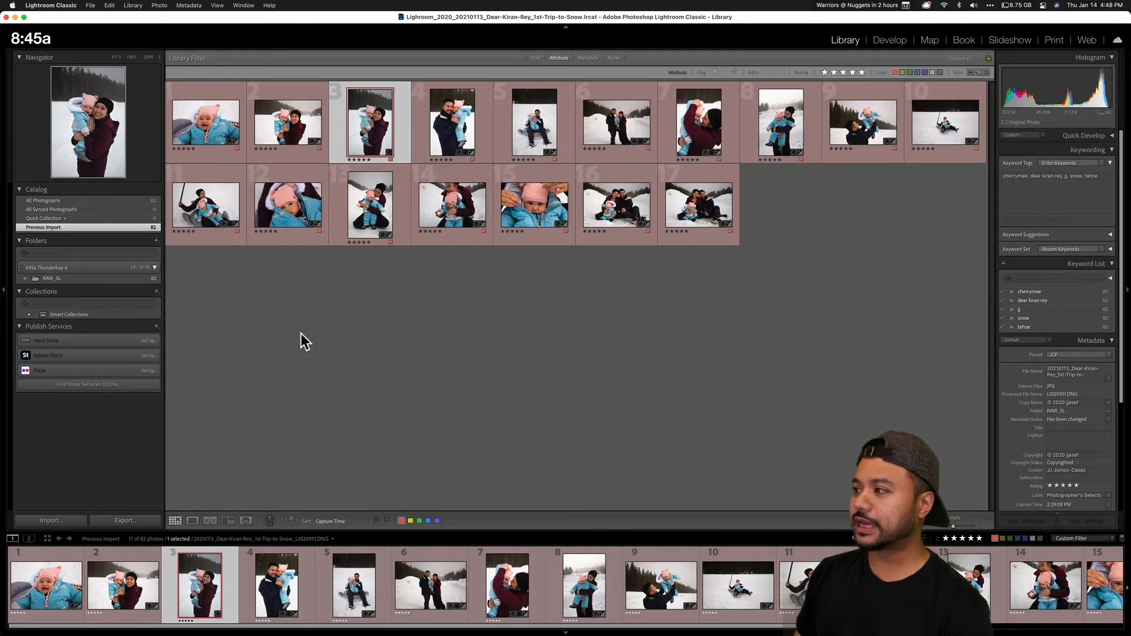
double_click(224, 125)
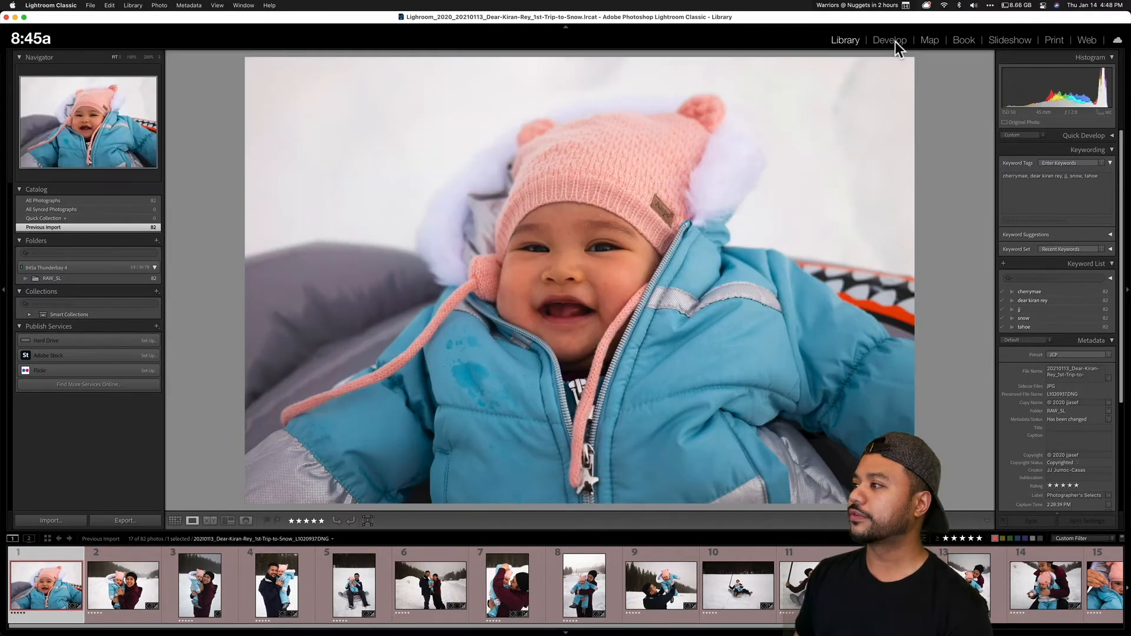
left_click(895, 41)
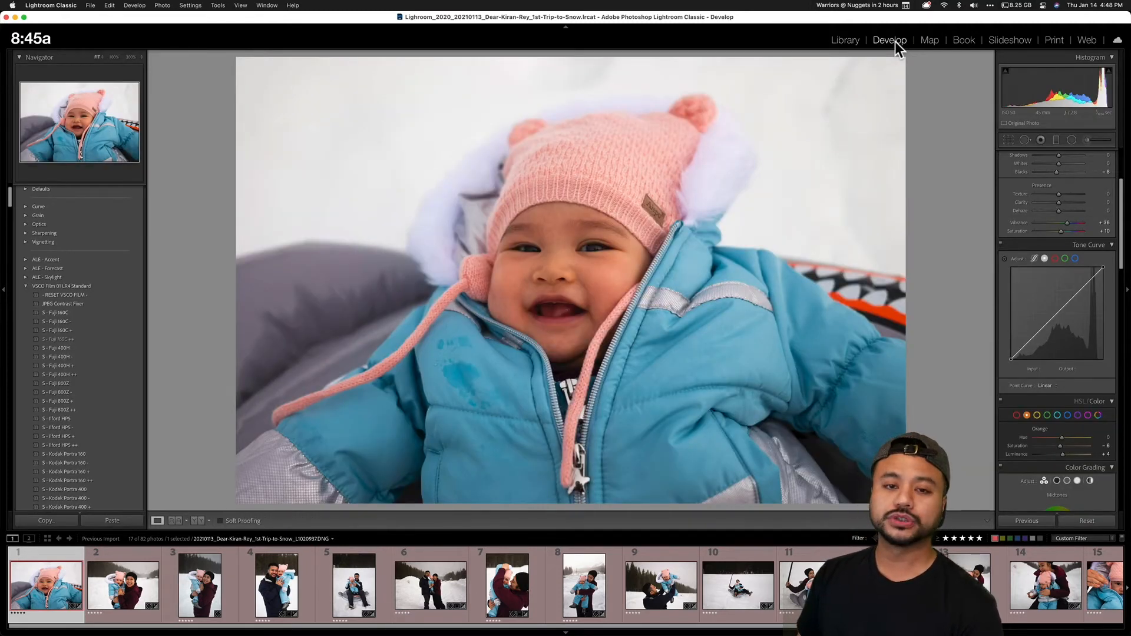
Step: Preview the S - Fuji 160C preset on the baby close-up and compare the photo's before and after views
left_click(62, 313)
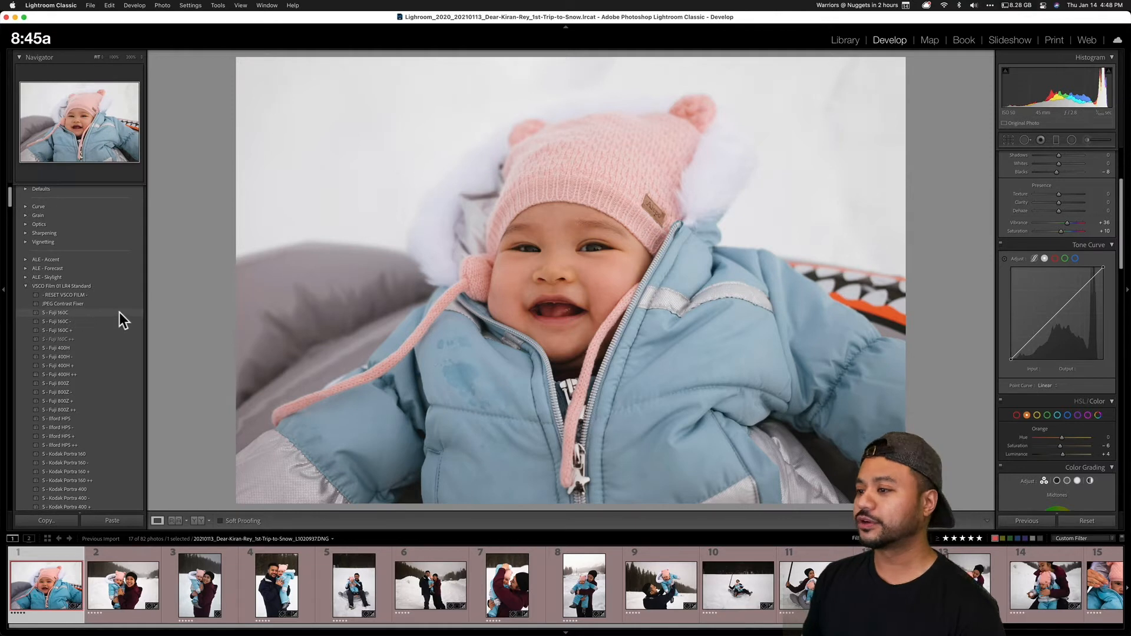
left_click(80, 313)
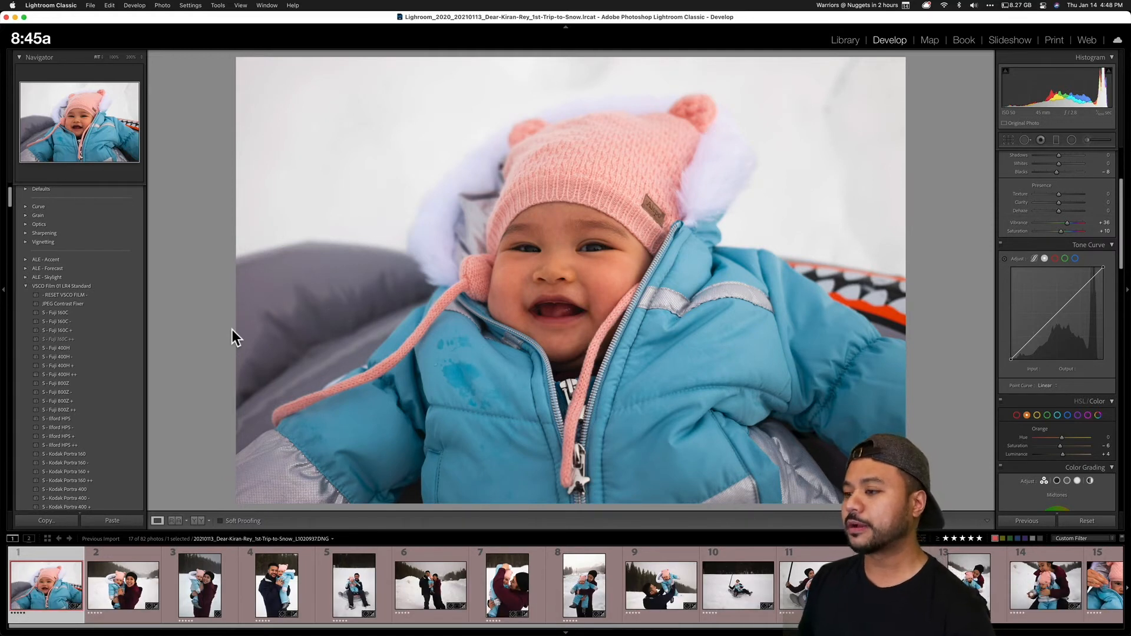
key("backslash")
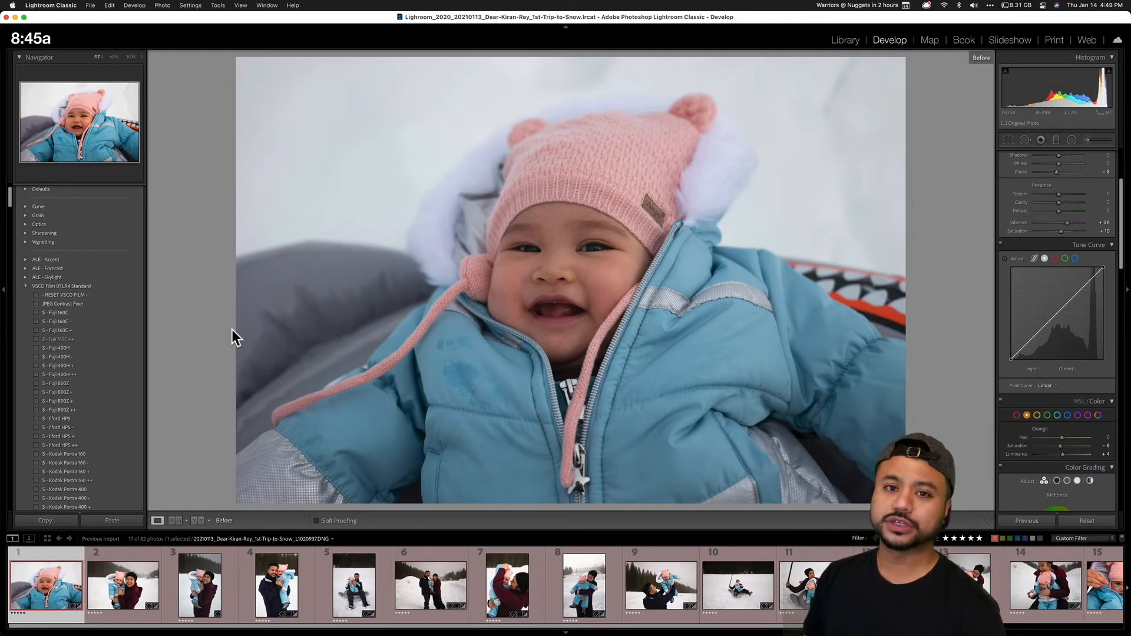
key("backslash")
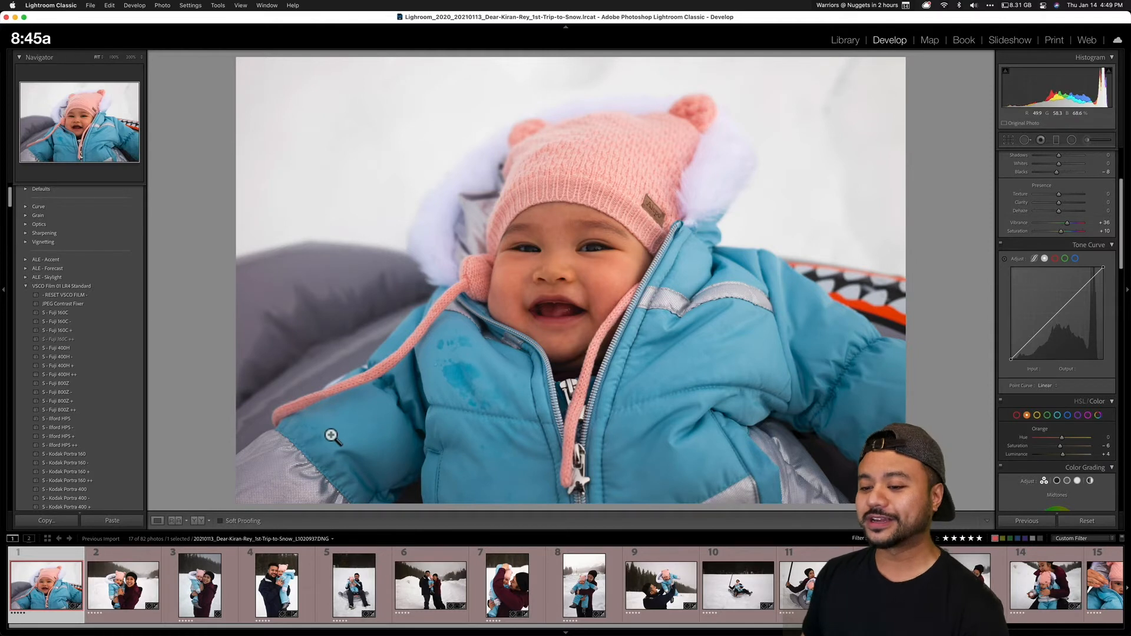
Step: Examine the Basic, Tone Curve and HSL/Color settings, and compare the photo with the HSL/Color adjustments off and on
scroll(1073, 342, "up", 1)
scroll(1074, 342, "up", 1)
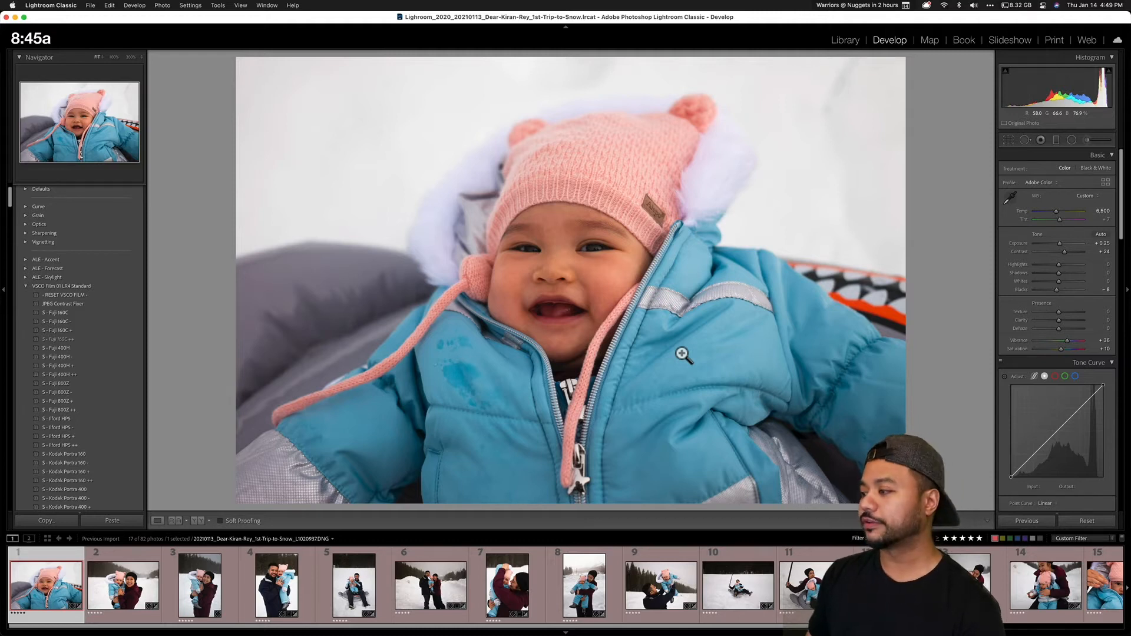
scroll(1018, 353, "down", 5)
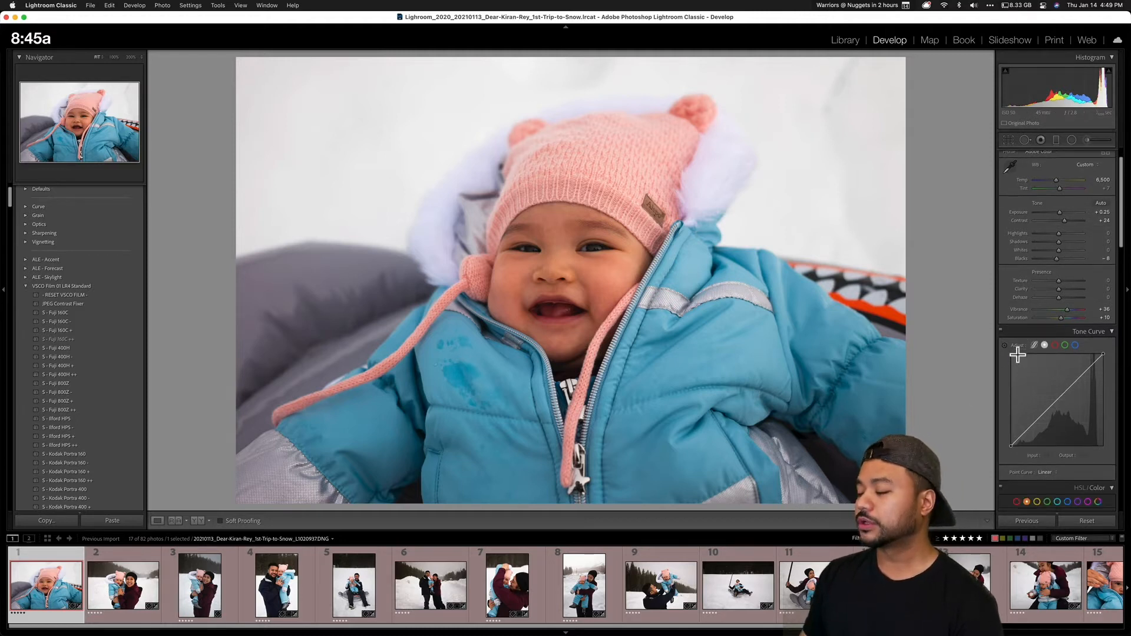
scroll(1018, 354, "down", 1)
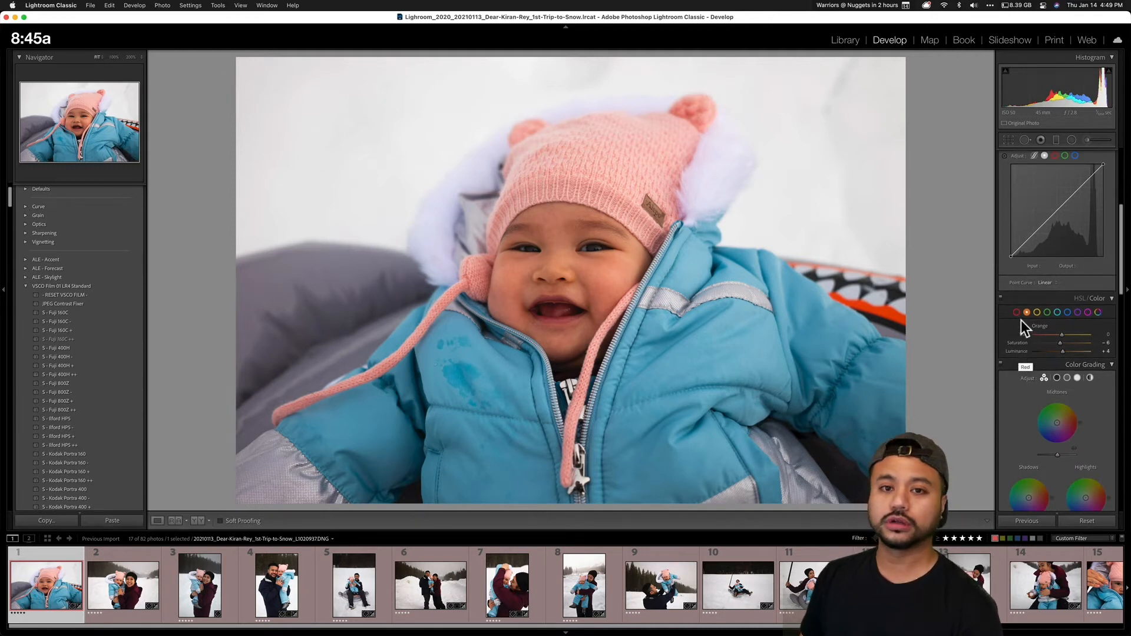
left_click(999, 298)
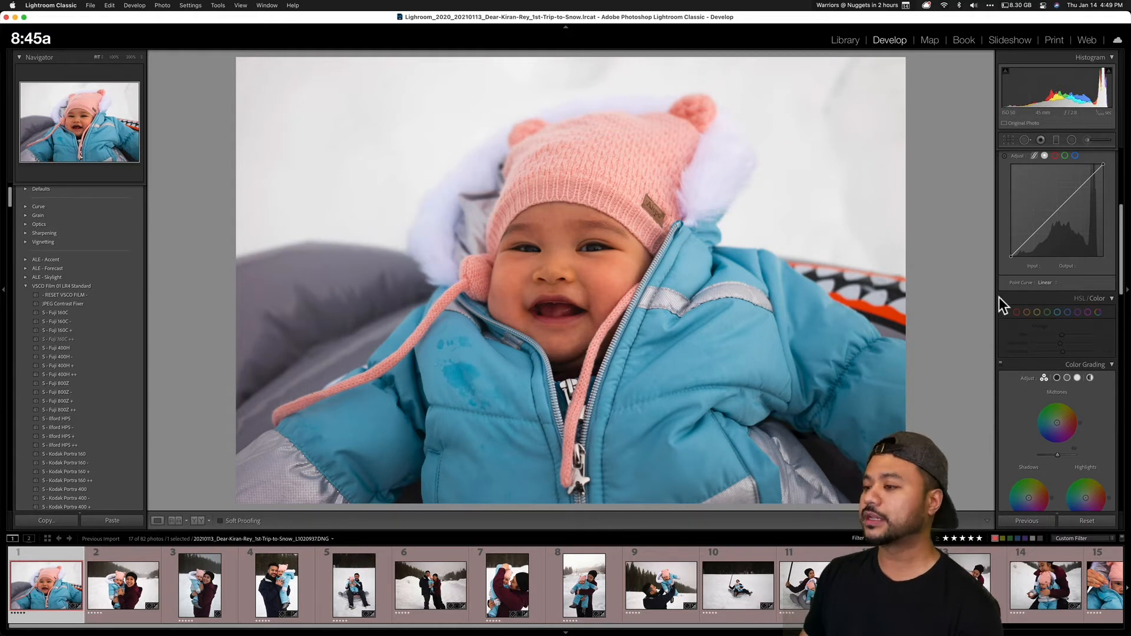
left_click(1000, 298)
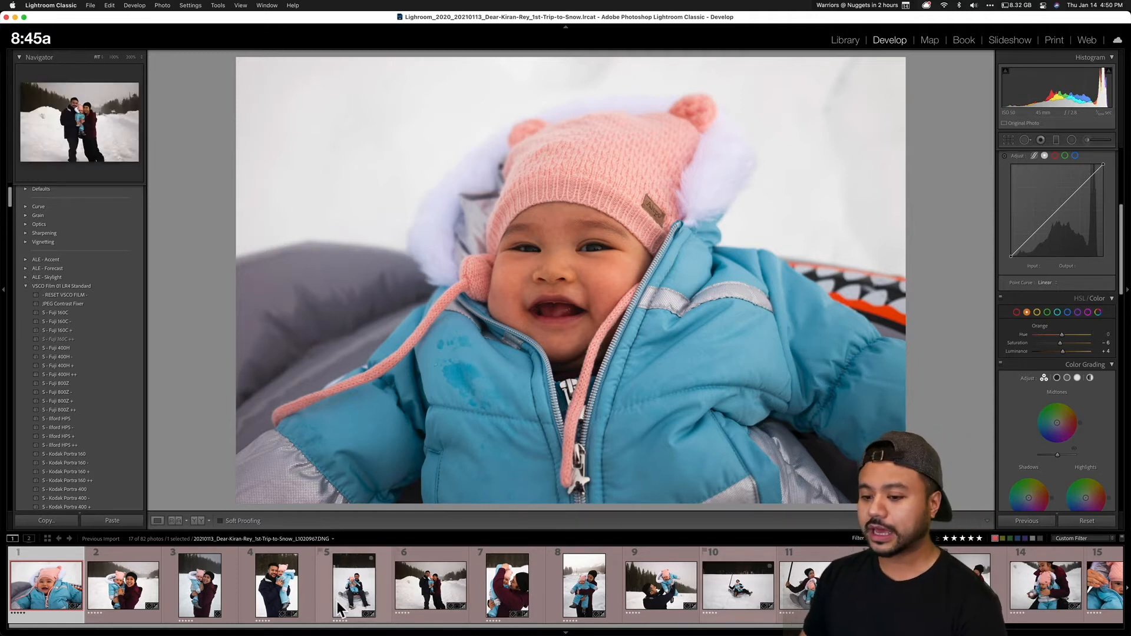
Step: Select all filtered photos through the last one, review the Synchronize Settings options, and cancel the synchronization
scroll(648, 589, "down", 3)
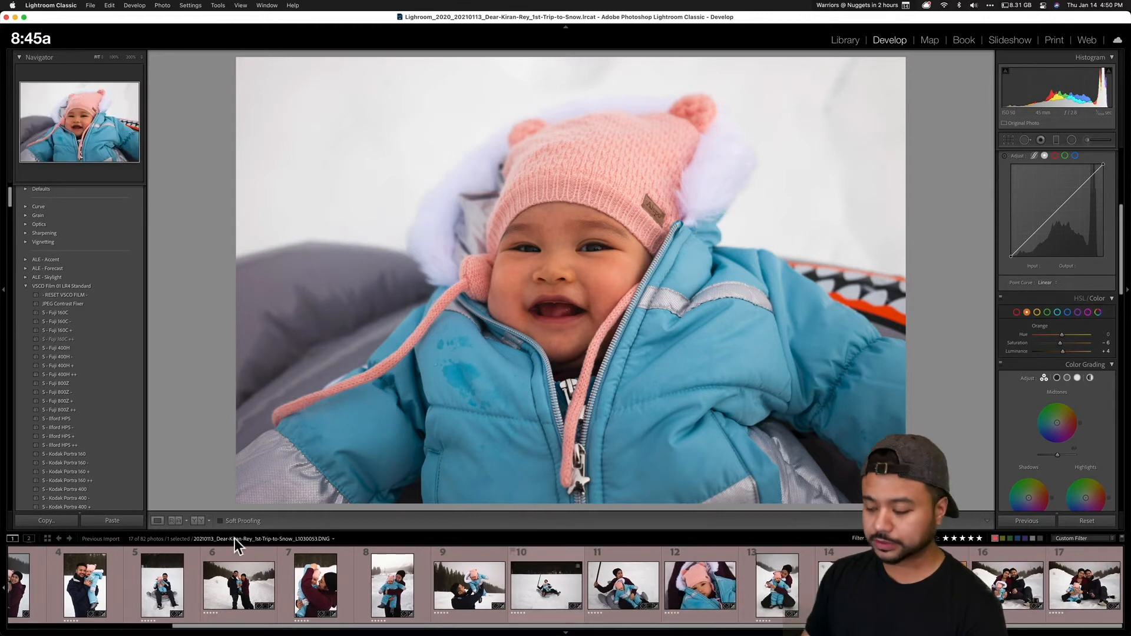
left_click(1090, 592, "shift")
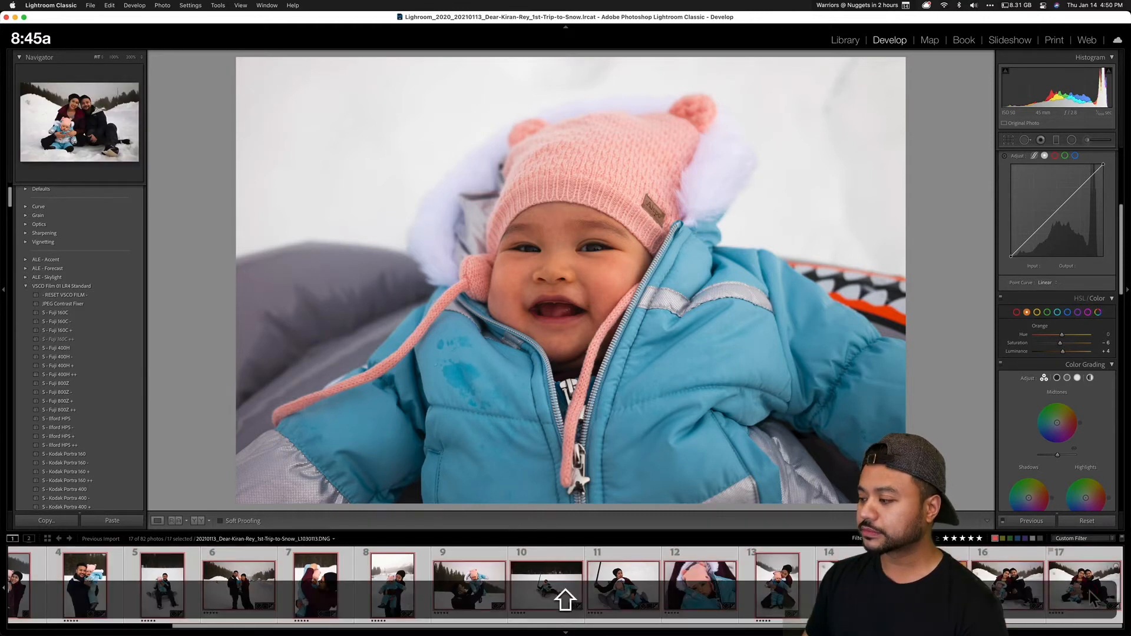
left_click(1032, 521)
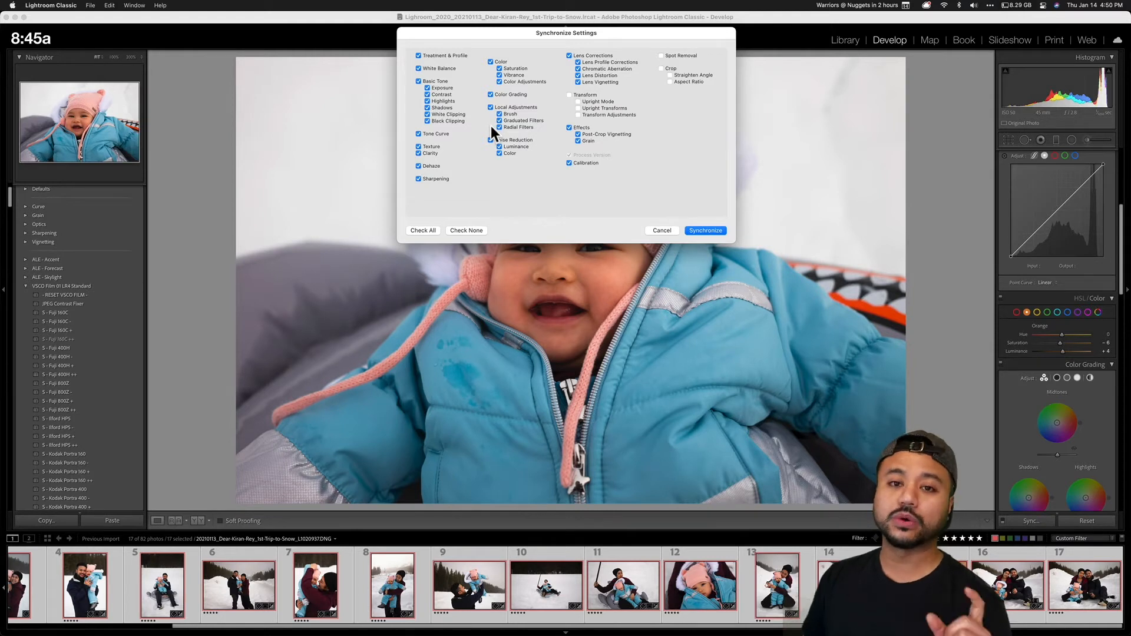
left_click(663, 231)
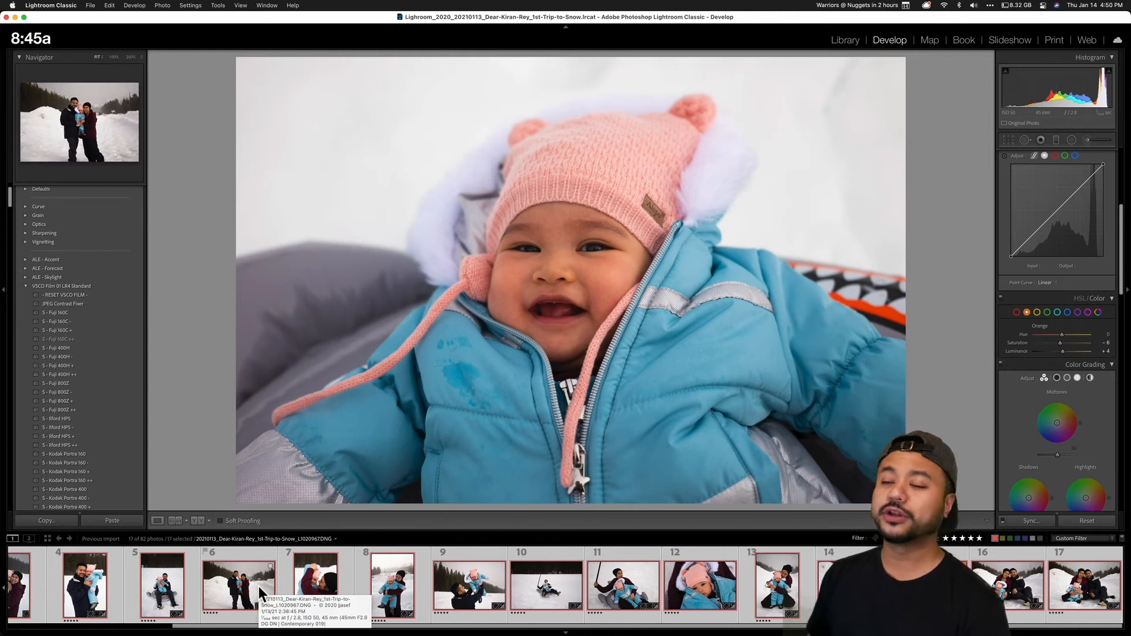
Step: Display the sixteenth photo, the family seated in the snow, and deselect all photos
left_click(1035, 599)
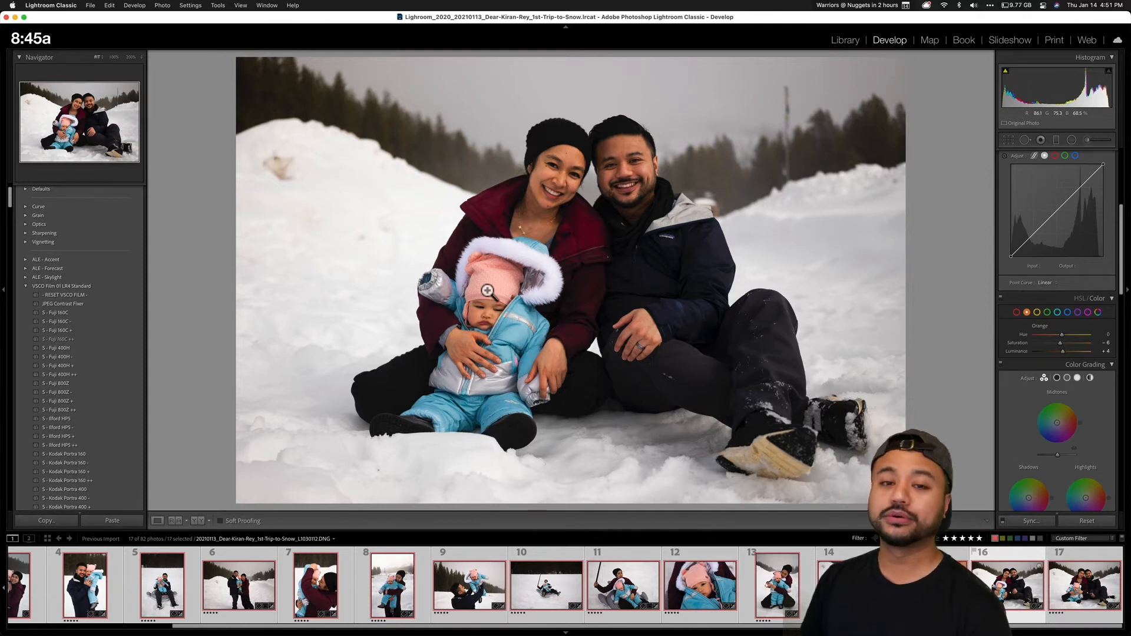
key("super+Tab")
left_click(399, 335)
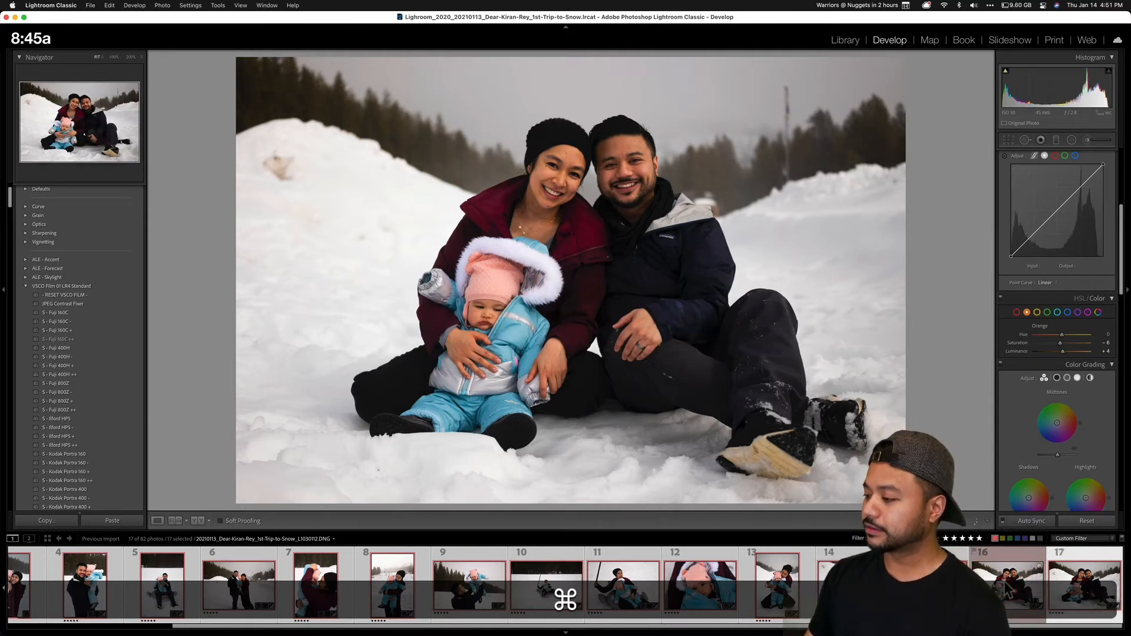
key("super+d")
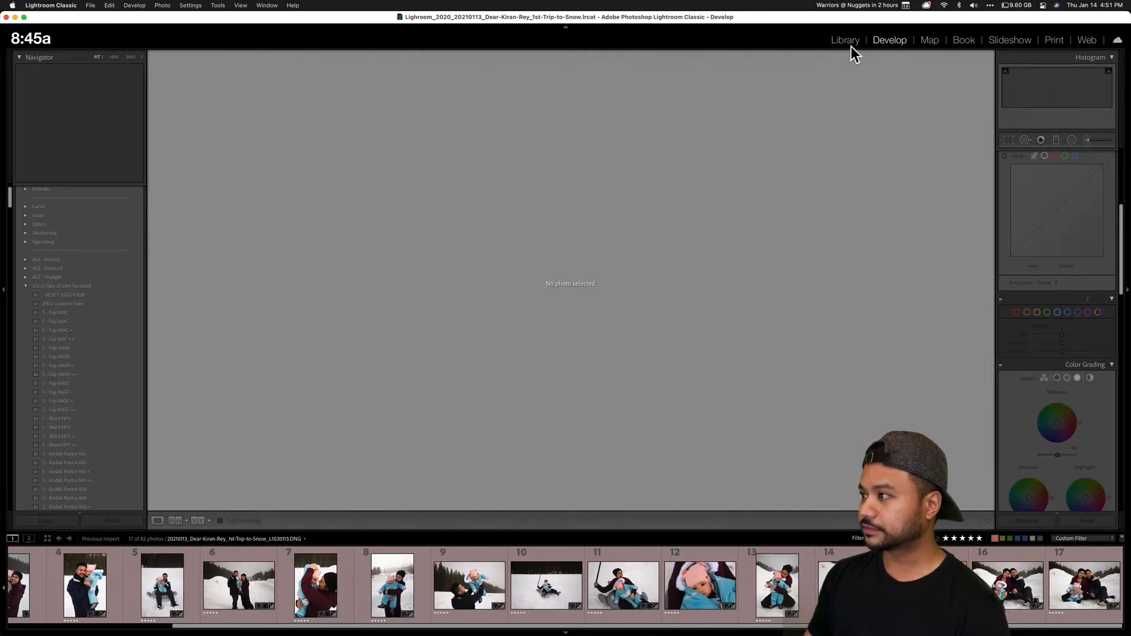
Step: Show the filtered photos as a grid in the Library module and select the sixteenth and seventeenth family photos
left_click(847, 45)
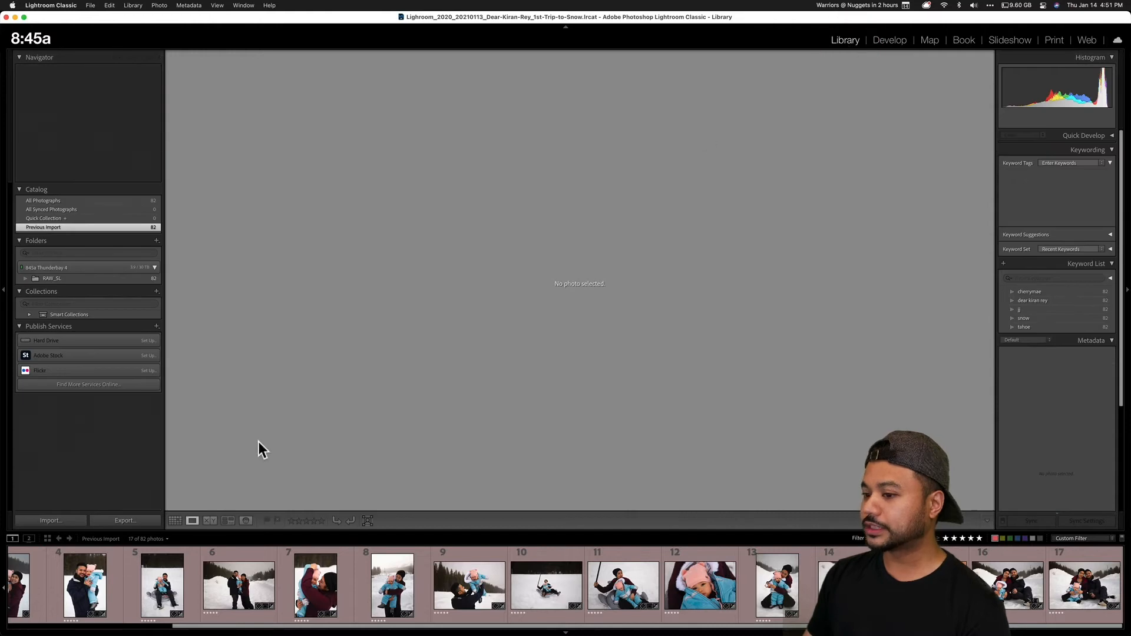
left_click(175, 521)
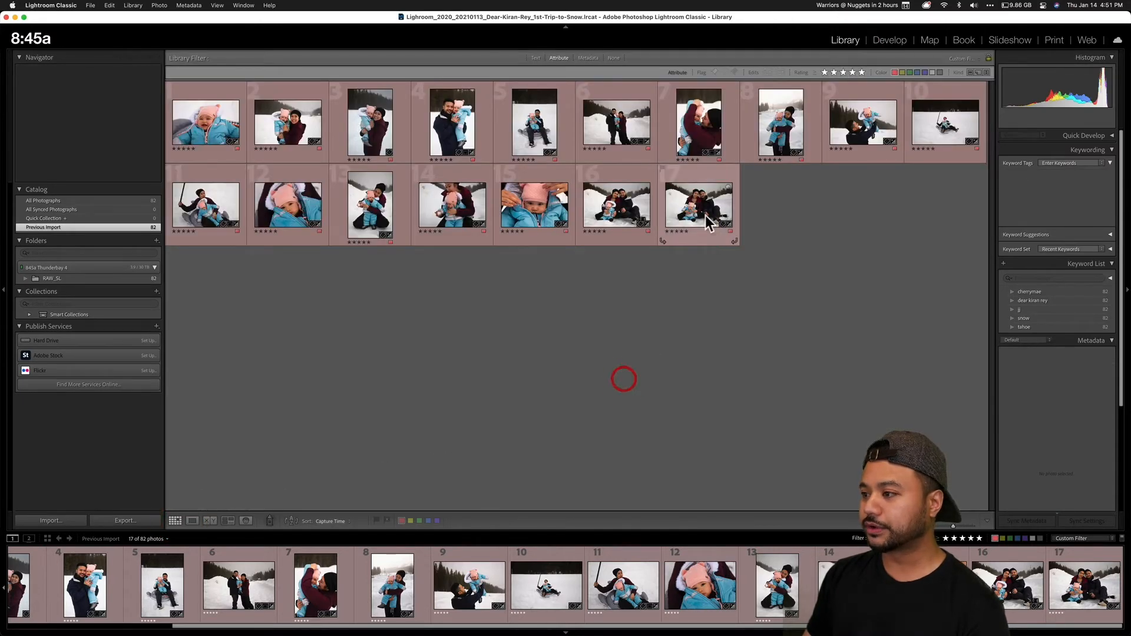
left_click(702, 207)
left_click(606, 213, "super")
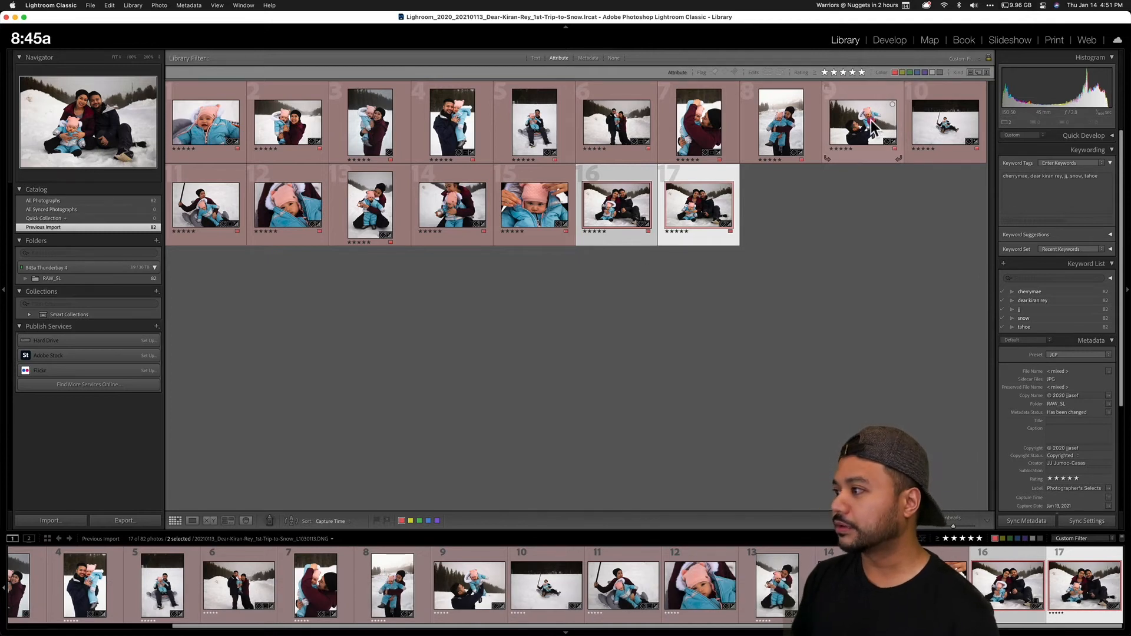
Step: View the ninth photo enlarged, return to the grid, and select it together with the sixteenth and seventeenth photos
key("e")
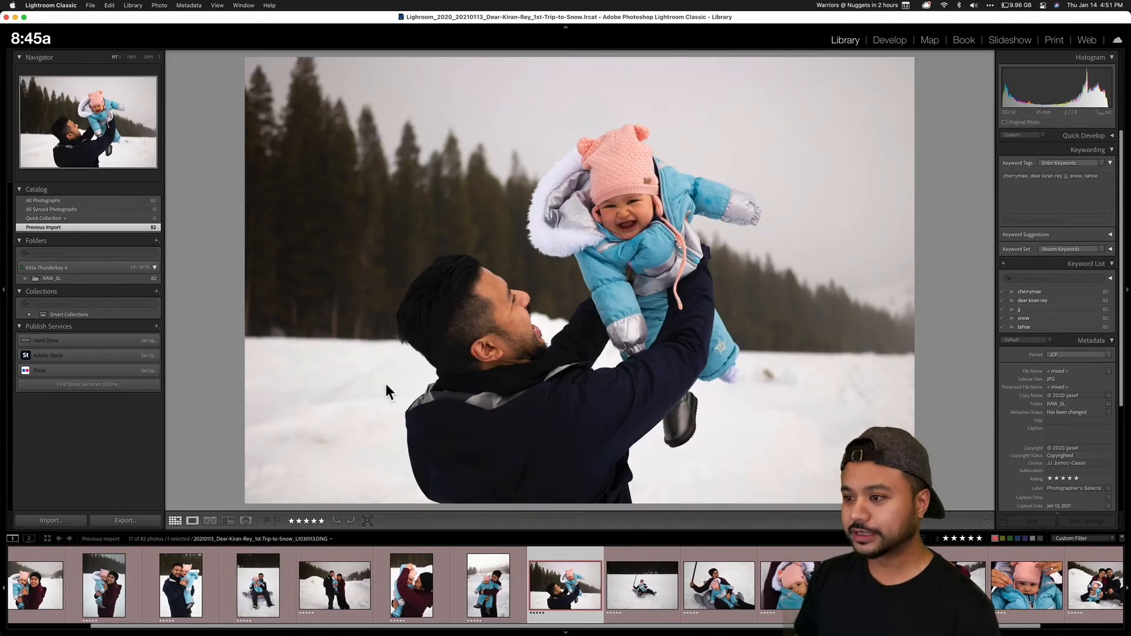
left_click(175, 522)
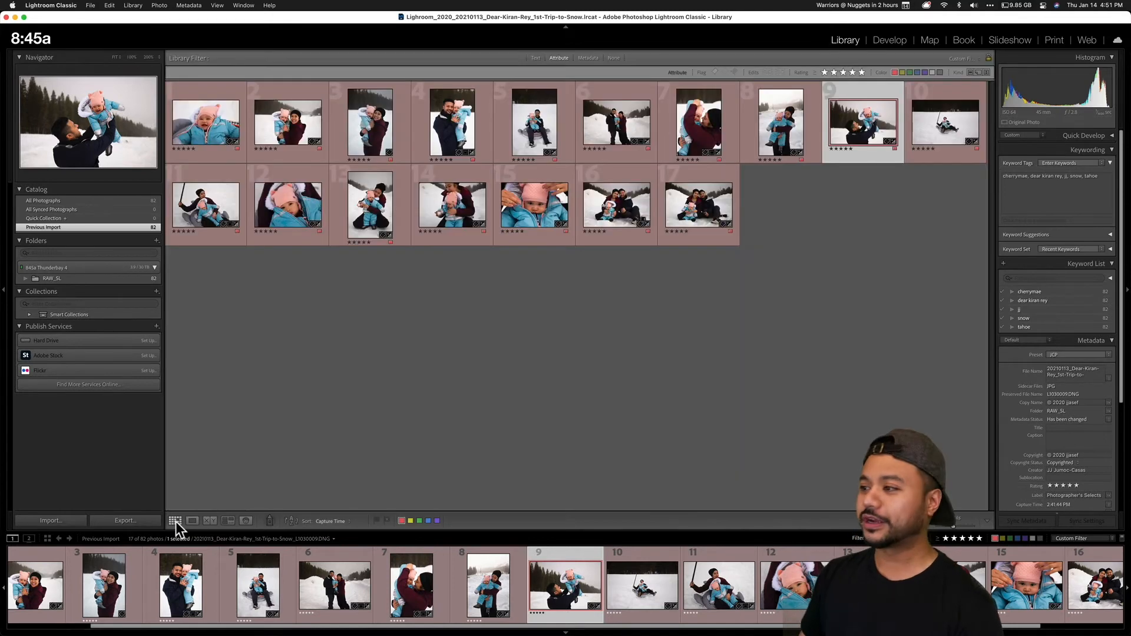
left_click(629, 224, "super")
left_click(682, 215, "super")
Step: Switch to Photoshop and view the open L1030009 and L1030112 photos in turn
key("super+Tab")
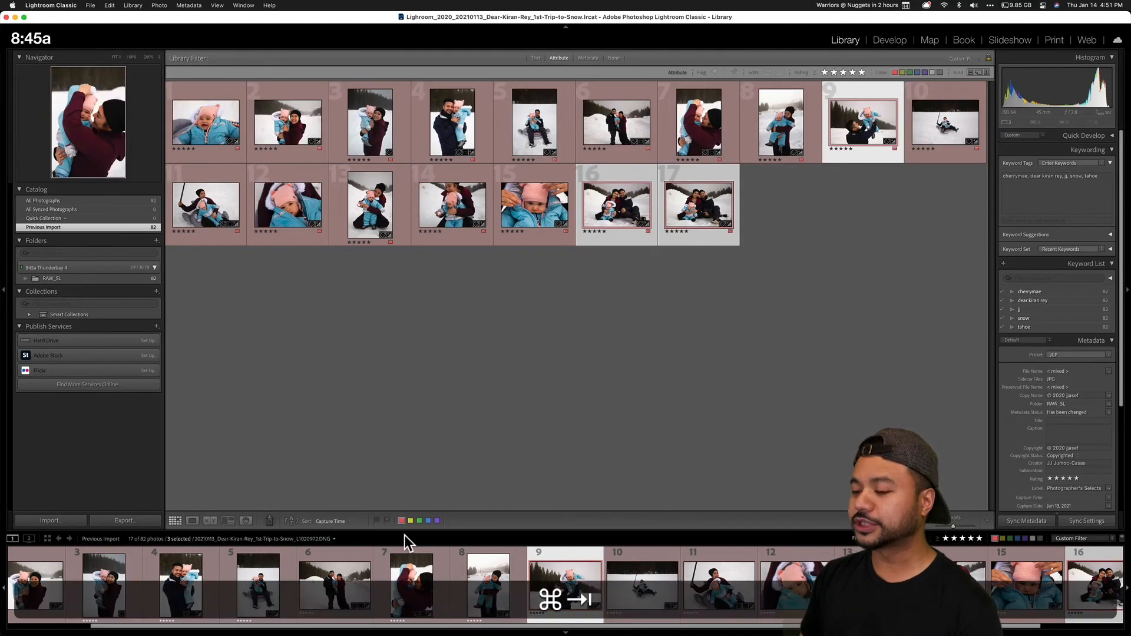
left_click(732, 327)
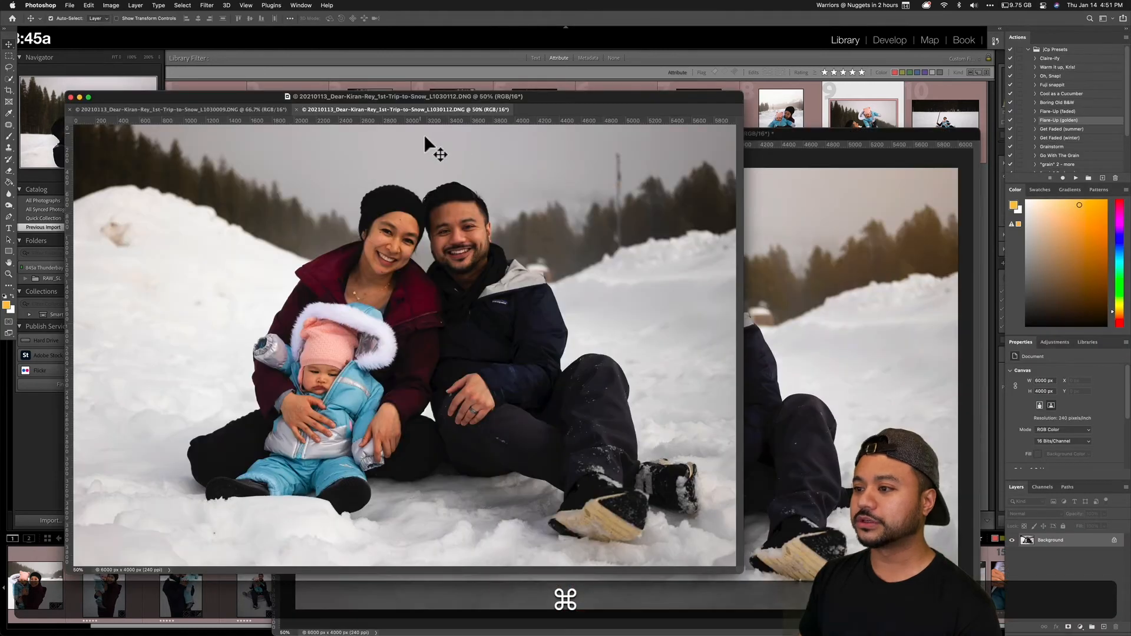
left_click(160, 109)
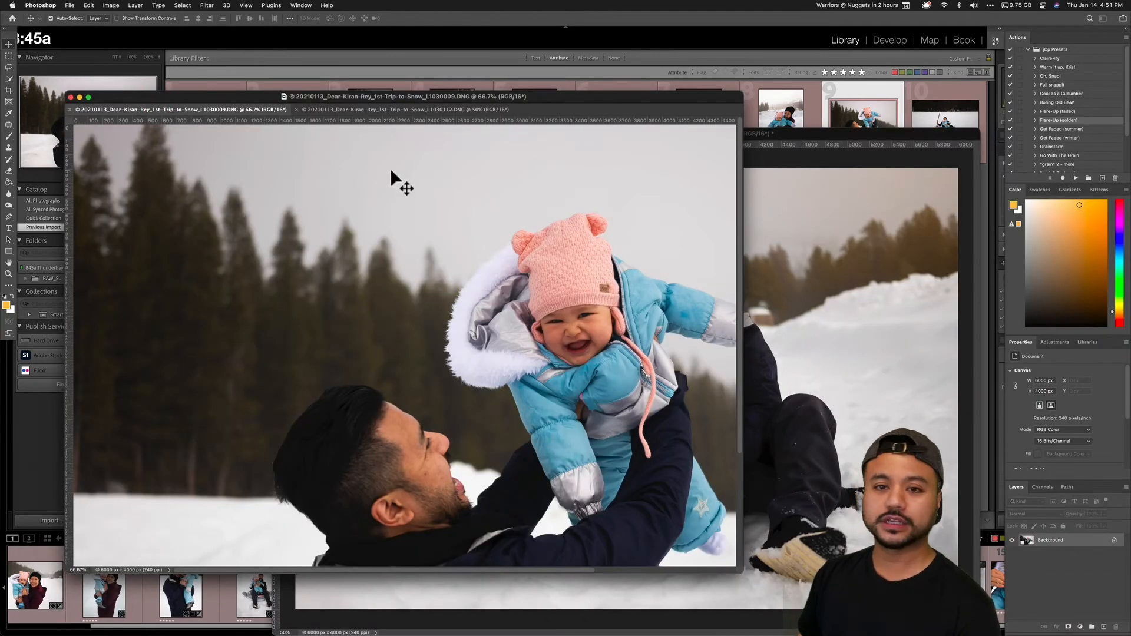
left_click(395, 110)
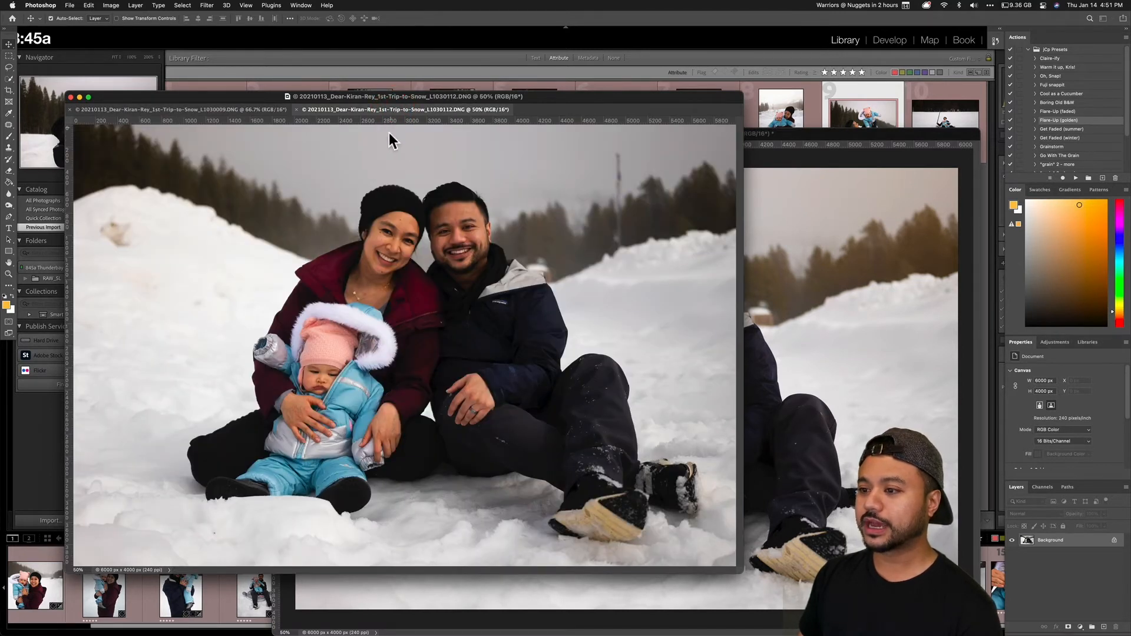
Step: Rearrange the floating document windows and bring the layered family photo L1030113 to the front
left_click_drag(425, 94, 402, 74)
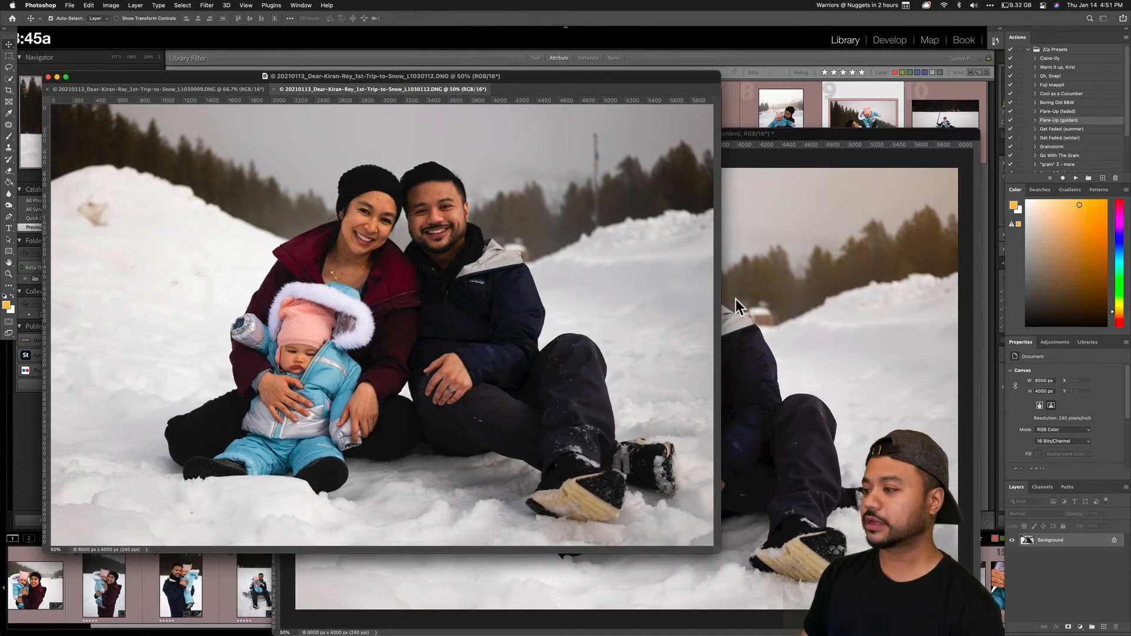
left_click(735, 305)
left_click_drag(645, 133, 632, 97)
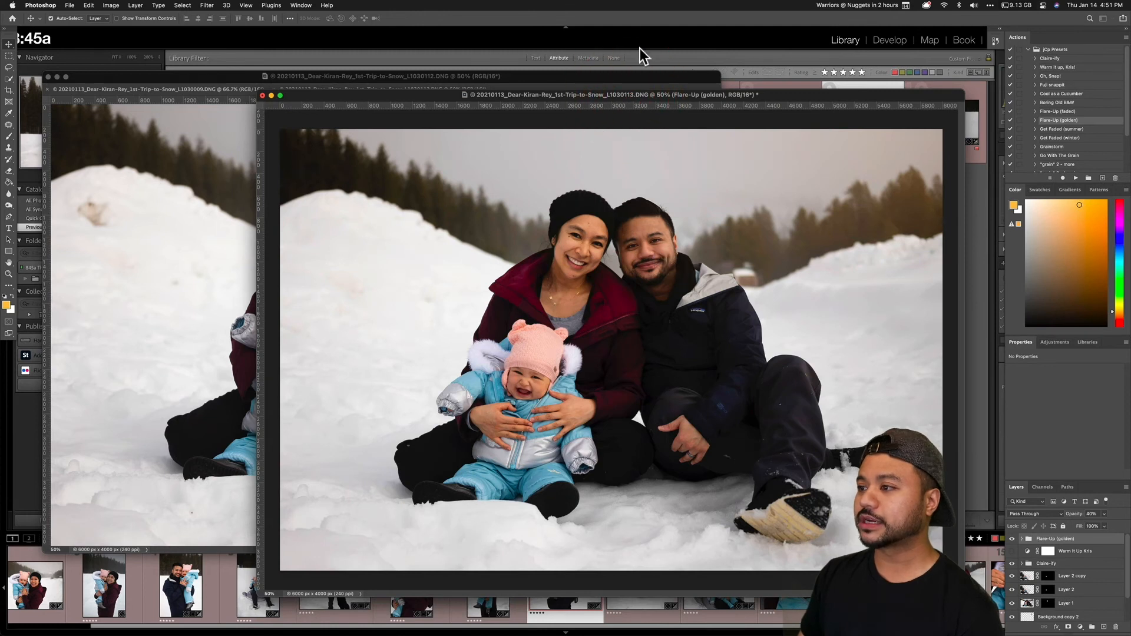
Step: Hide all layers and groups of the L1030113 photo and show only its Background layer
right_click(1014, 538)
left_click(1029, 547)
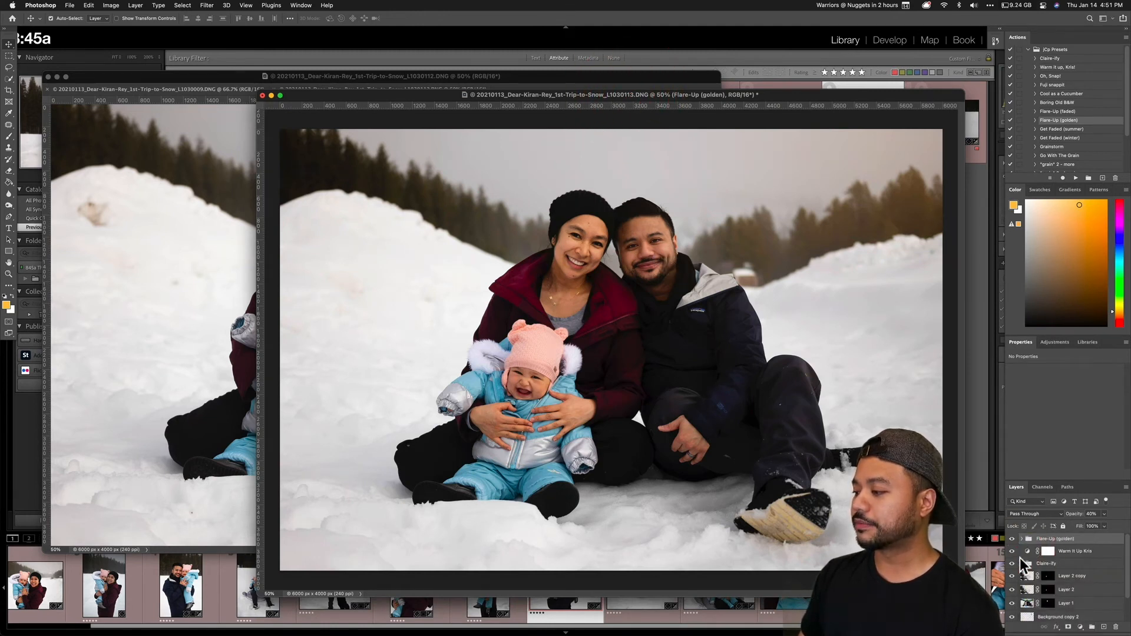
right_click(1015, 537)
left_click(1028, 548)
scroll(1035, 589, "down", 2)
left_click(1035, 614)
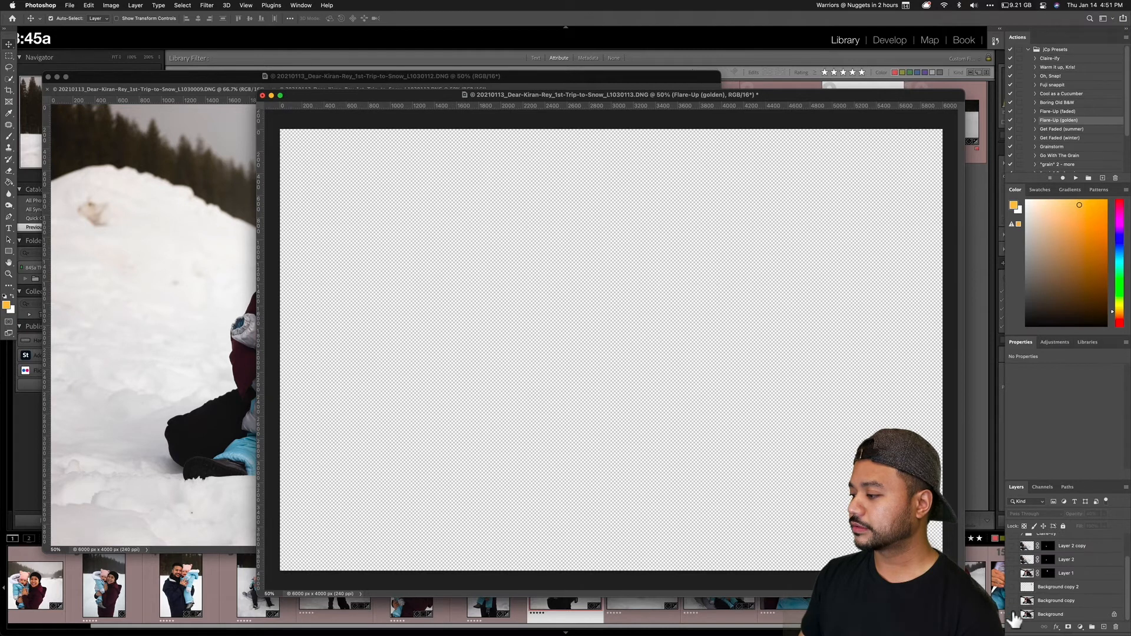
left_click(1014, 615)
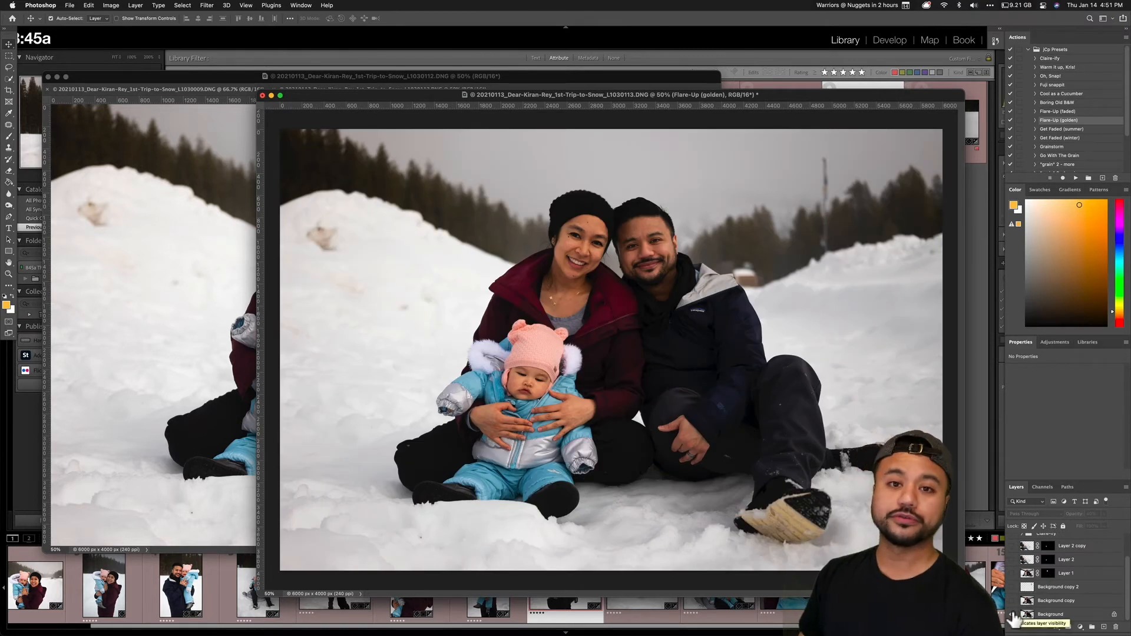
Step: Copy the L1030112 family photo into the L1030113 document as a new layer above Layer 1
left_click_drag(661, 95, 593, 63)
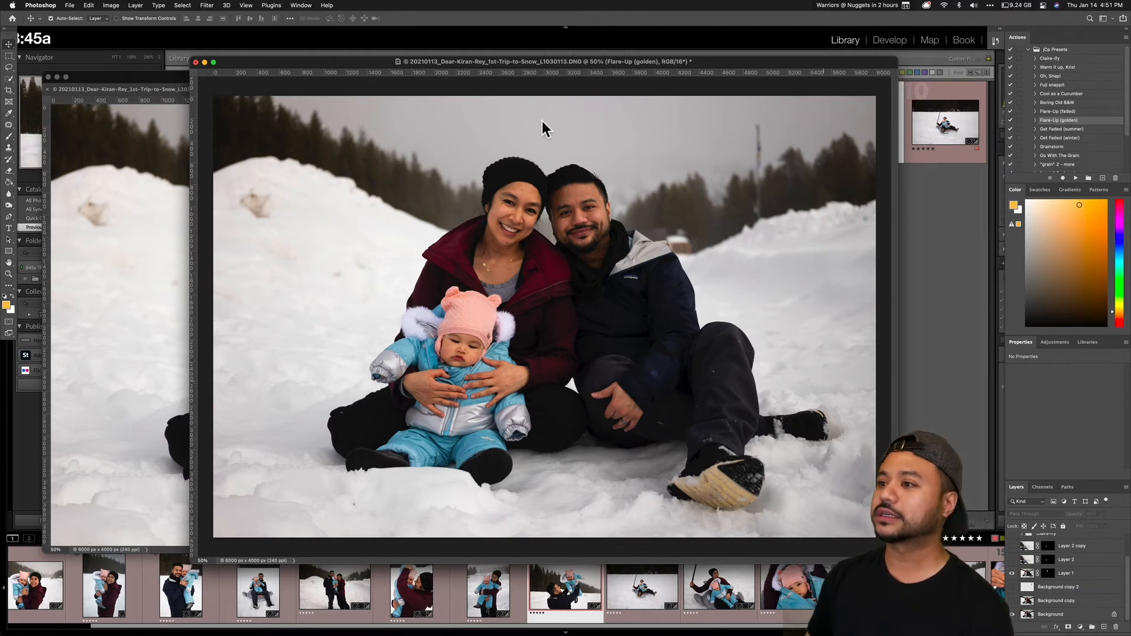
left_click(1030, 579)
left_click_drag(621, 61, 762, 249)
left_click(217, 316)
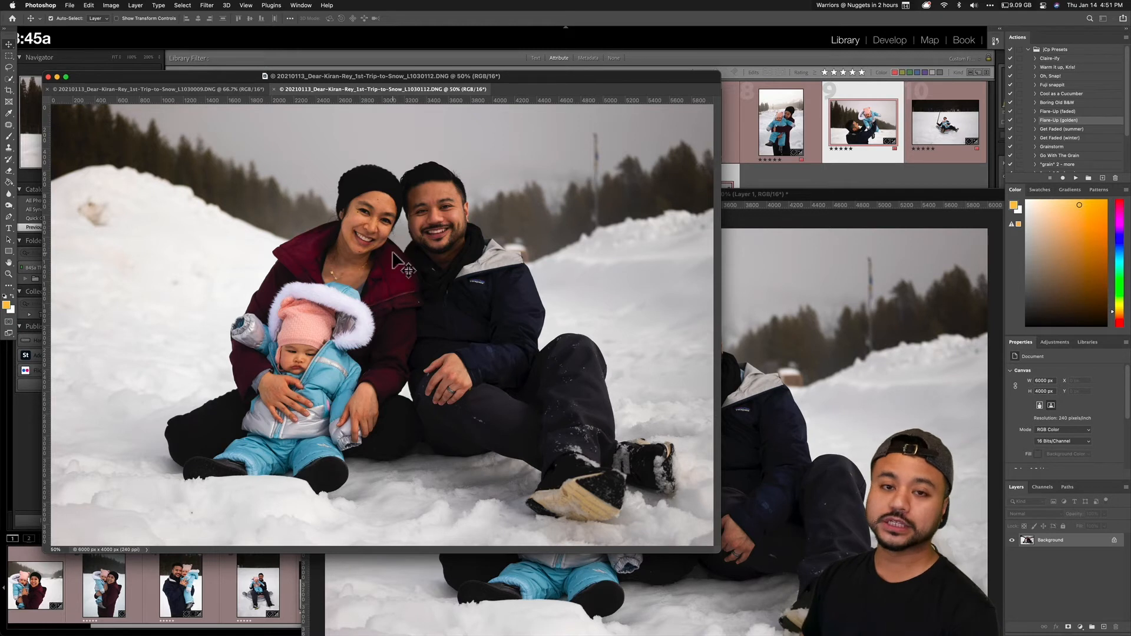
left_click(801, 354)
left_click_drag(810, 379, 633, 406)
key("v")
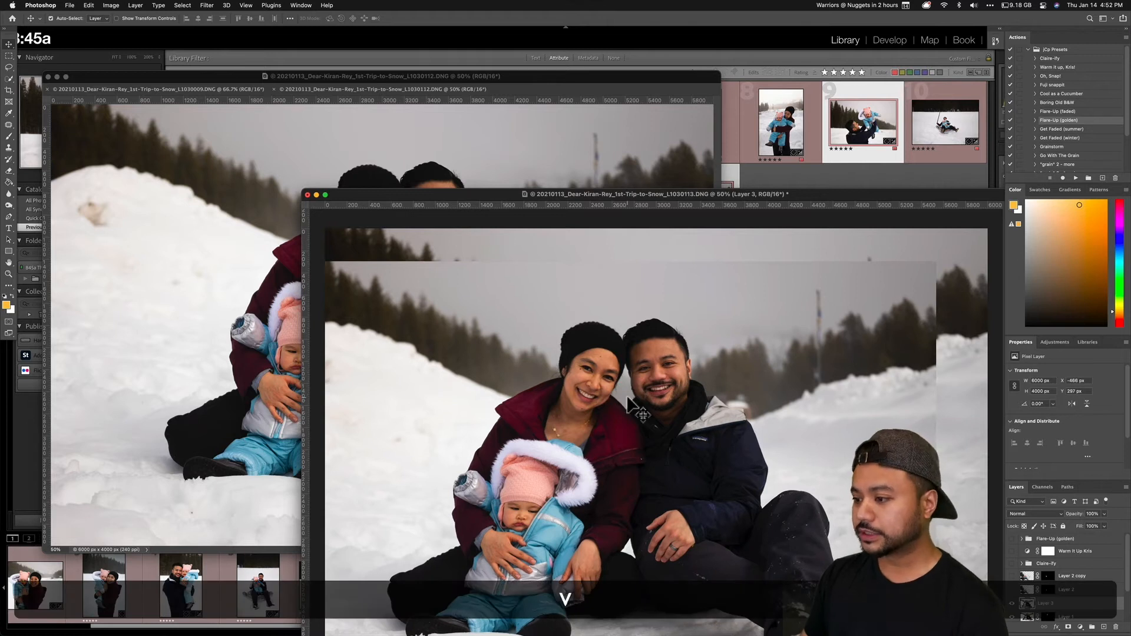
Step: Align Layer 3 to the woman's face beneath at 50% opacity, and restore the layer to 100% opacity
key("5")
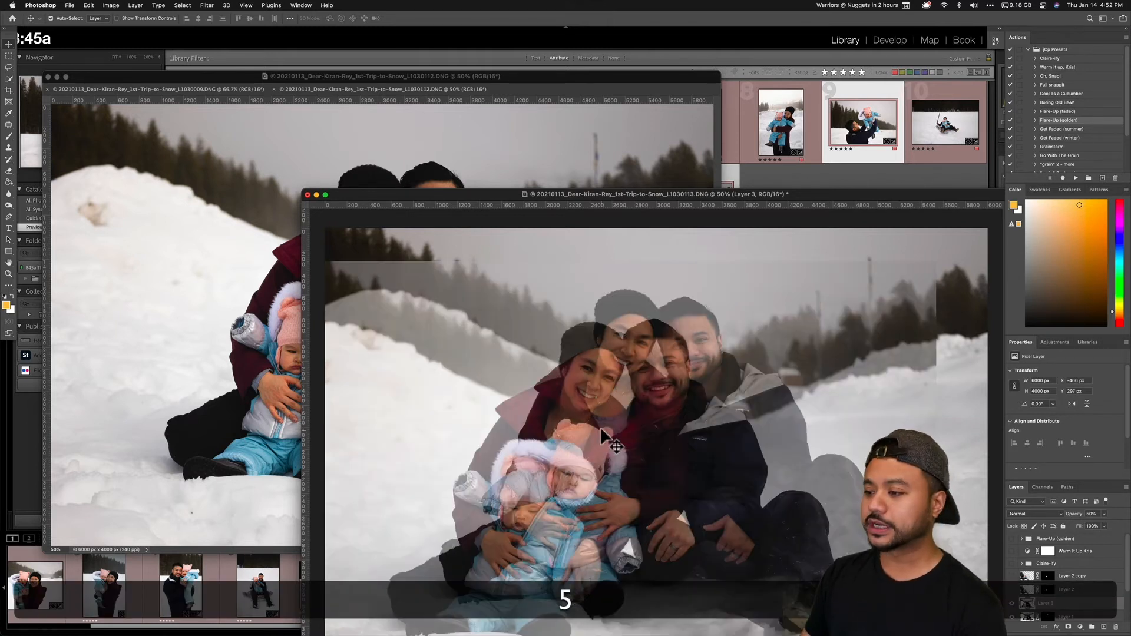
left_click(622, 404)
left_click_drag(654, 372, 680, 351)
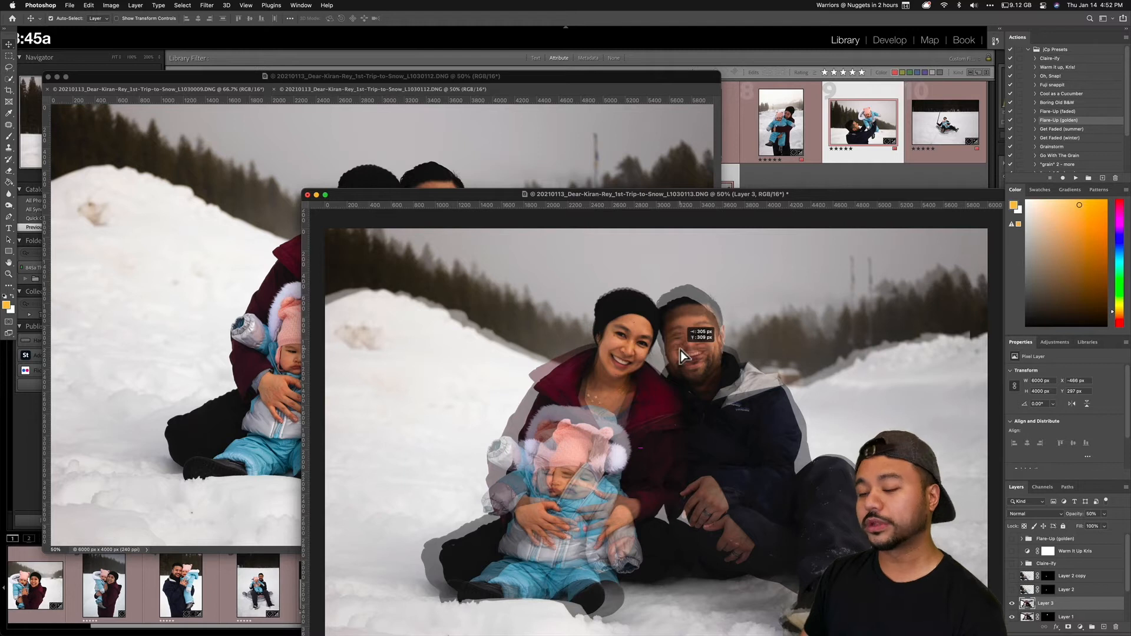
key("0")
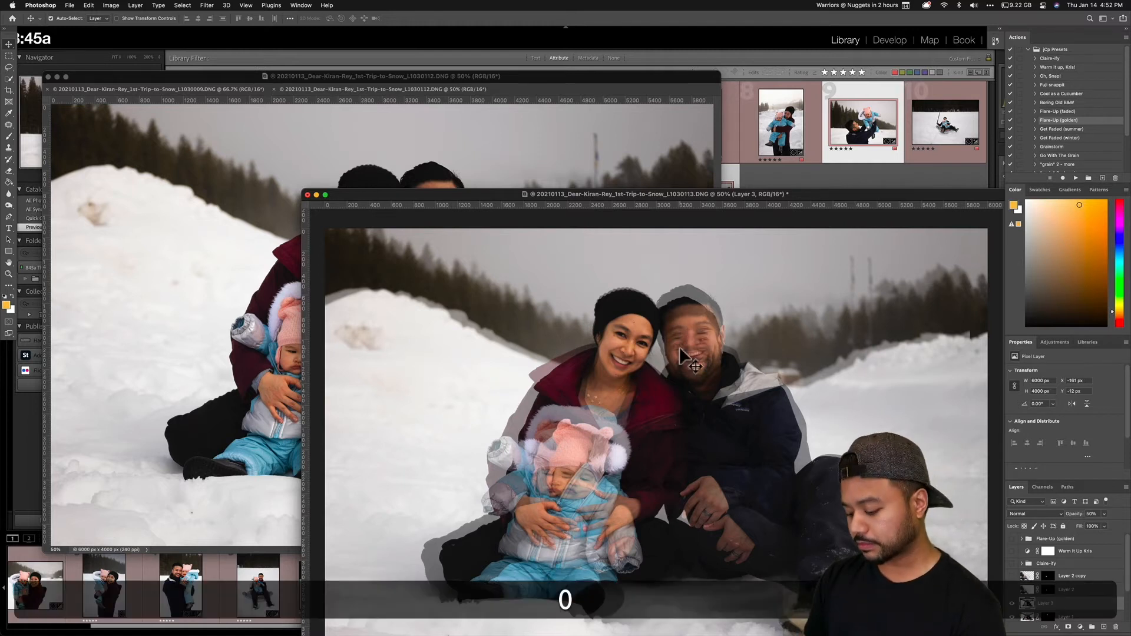
left_click_drag(712, 193, 650, 119)
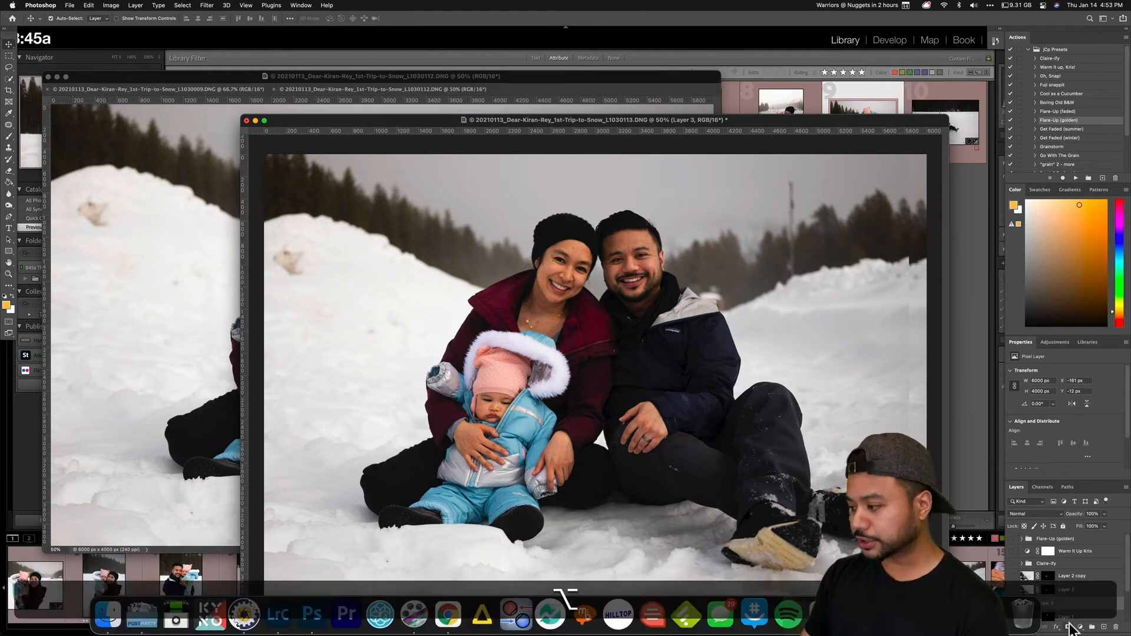
Step: Add a black layer mask to Layer 3 and activate the Brush tool with white as the foreground color
key("alt")
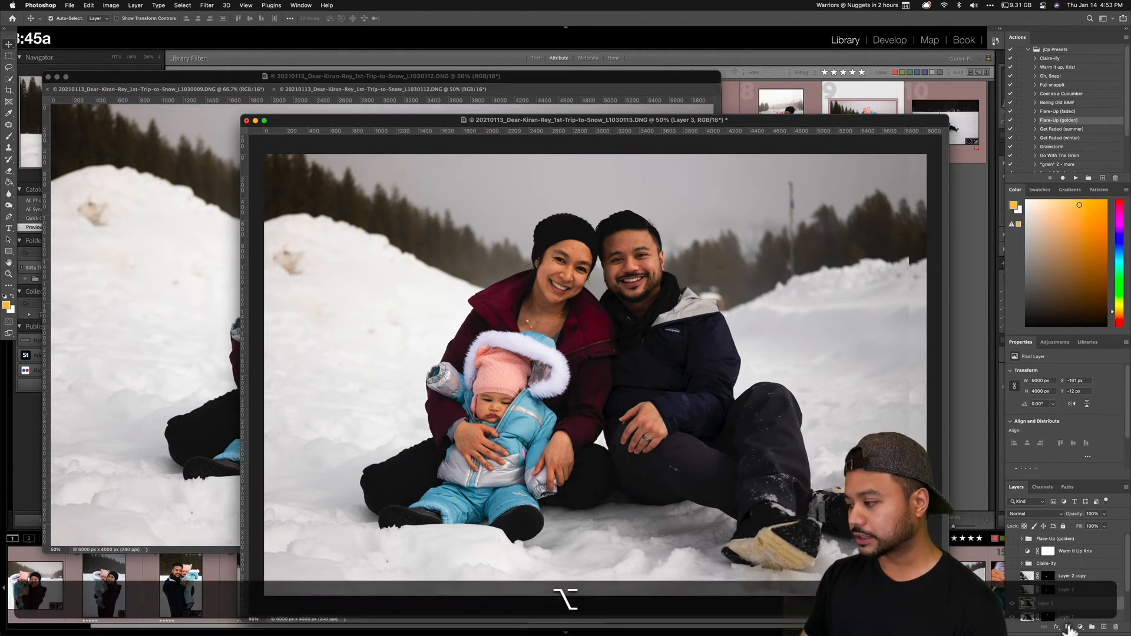
left_click(1069, 628, "alt")
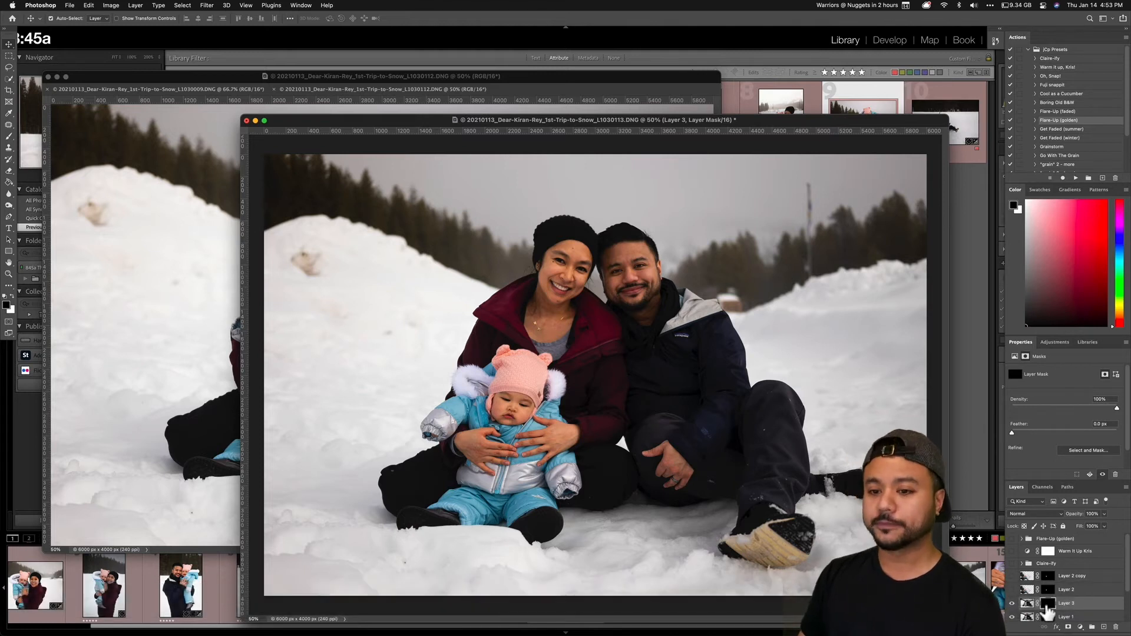
key("b")
key("x")
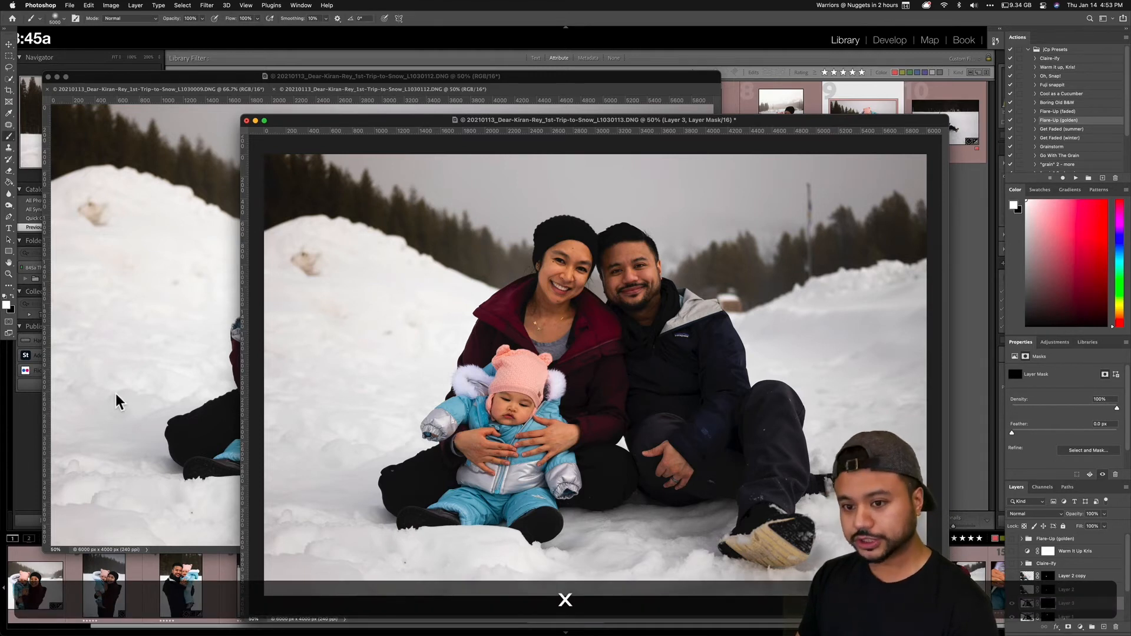
Step: Reduce the brush size to 99 px for painting on the layer mask
key("b")
key("[")
left_click(56, 18)
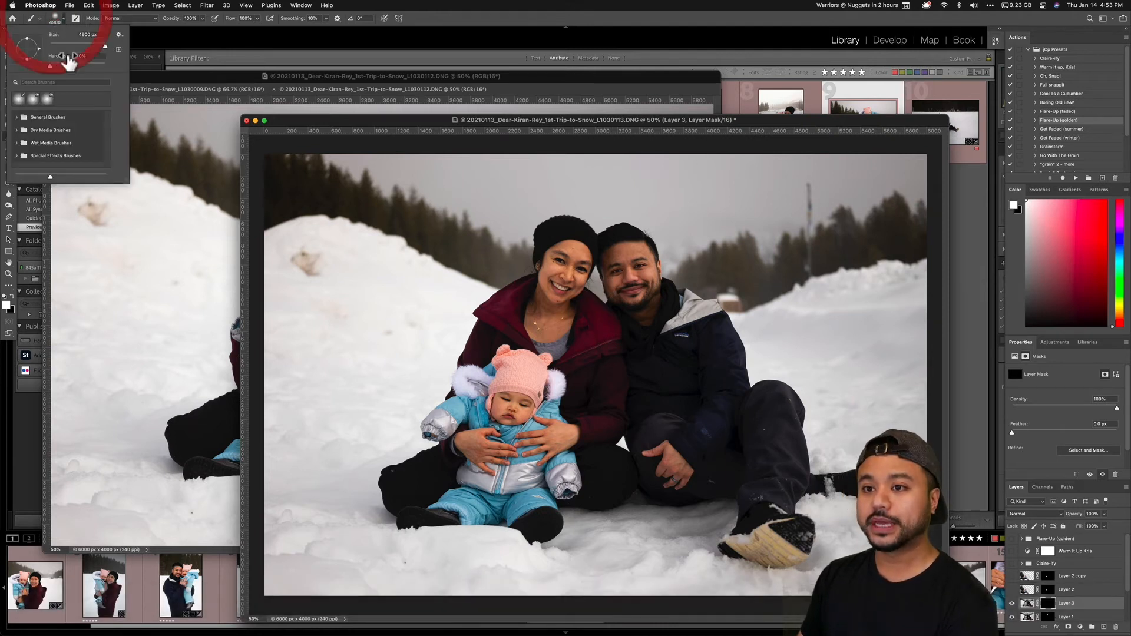
left_click_drag(105, 46, 78, 47)
left_click(101, 54)
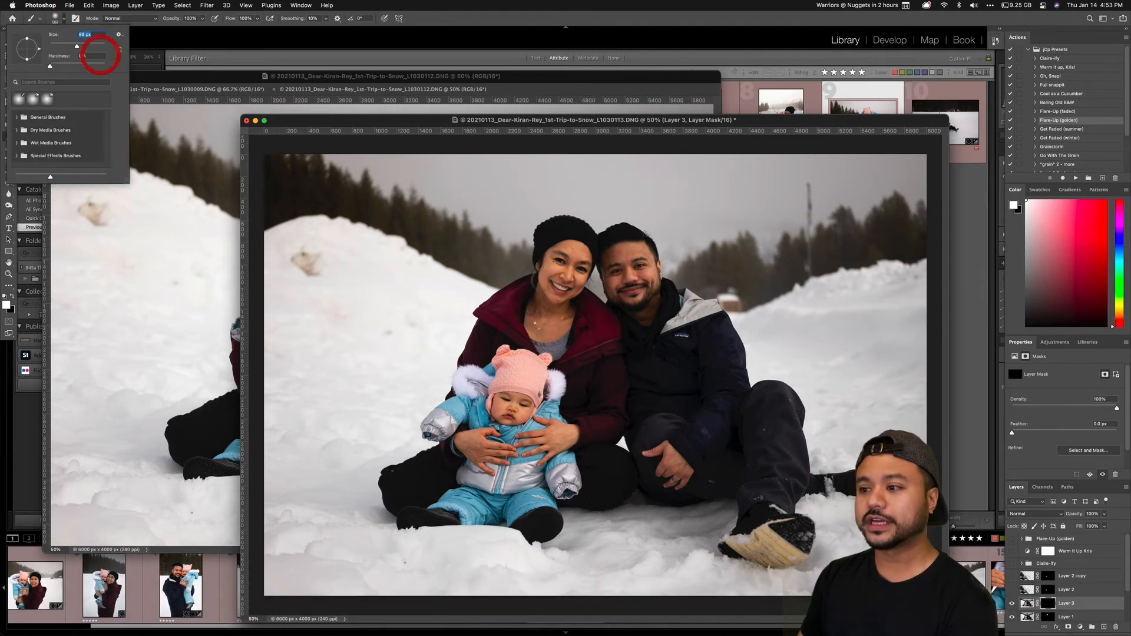
left_click(487, 120)
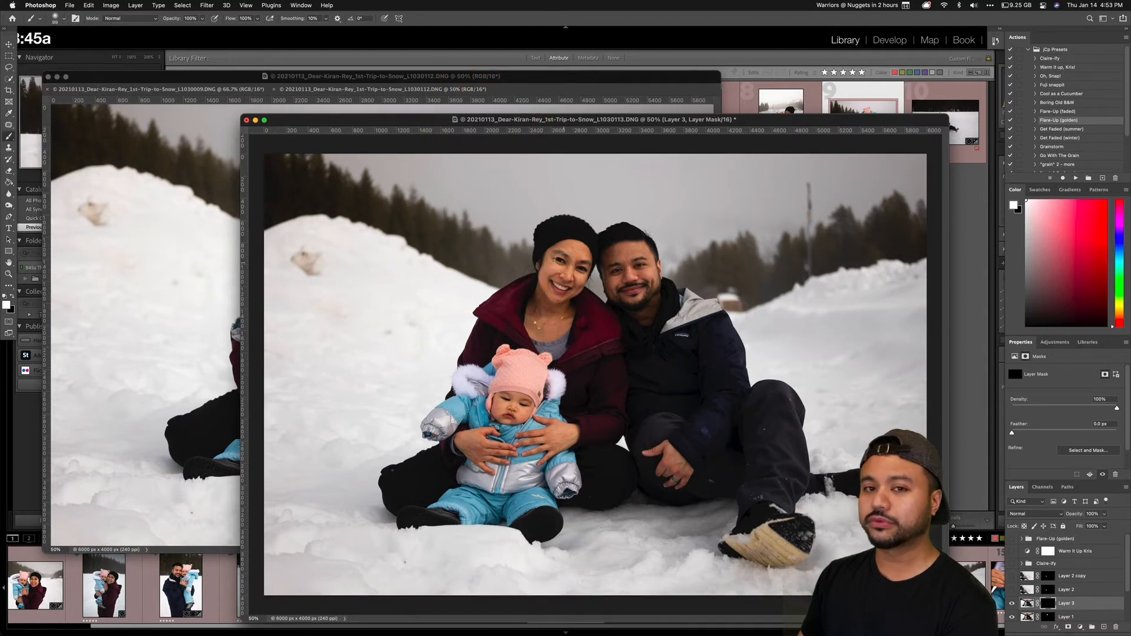
Step: Paint white on Layer 3's mask over the woman's face, using the red mask overlay to fill missed spots
mouse_move(562, 262)
left_mouse_down()
mouse_move(580, 249)
mouse_move(571, 278)
mouse_move(572, 258)
mouse_move(543, 266)
mouse_move(576, 289)
mouse_move(582, 279)
mouse_move(560, 289)
left_mouse_up()
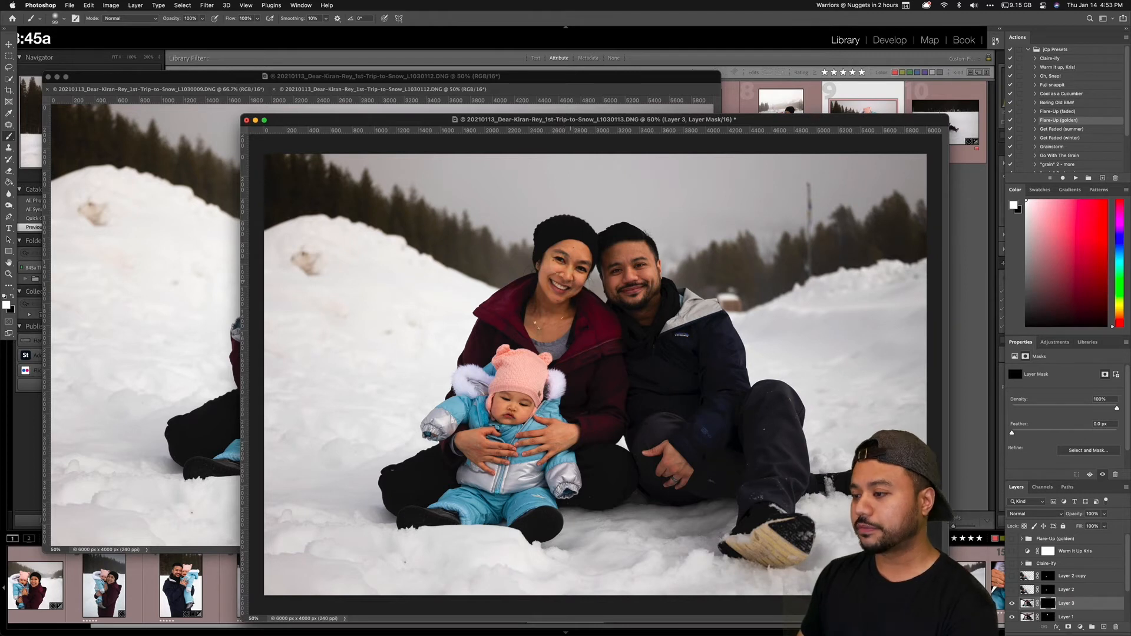
mouse_move(566, 278)
left_mouse_down()
mouse_move(564, 254)
mouse_move(562, 277)
left_mouse_up()
key("x")
key("backslash")
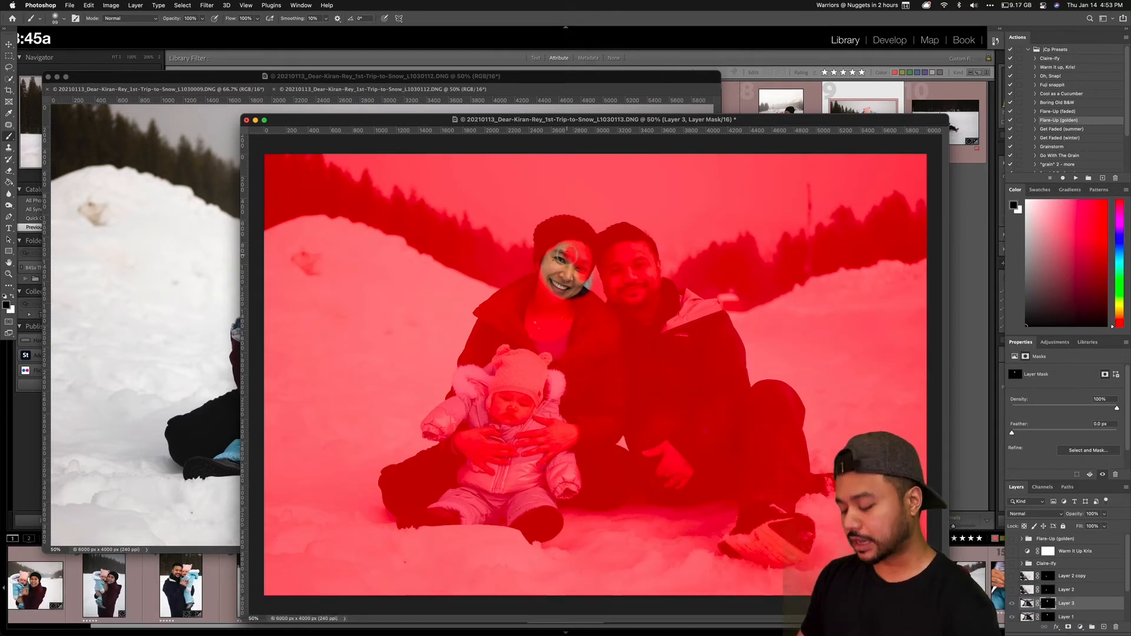
key("x")
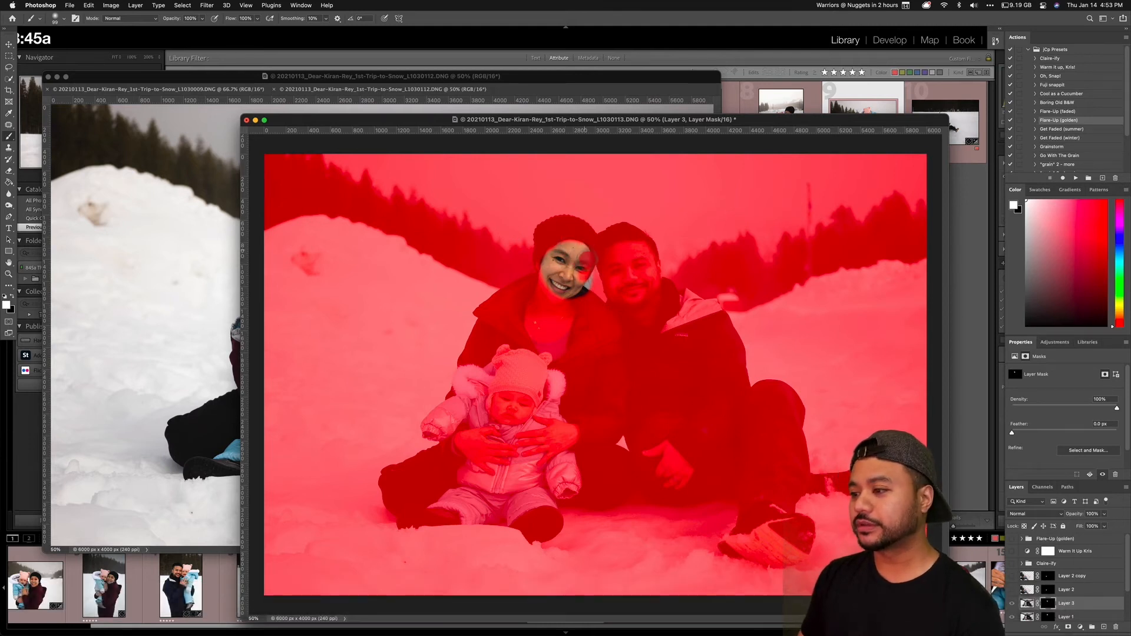
left_click_drag(574, 271, 556, 251)
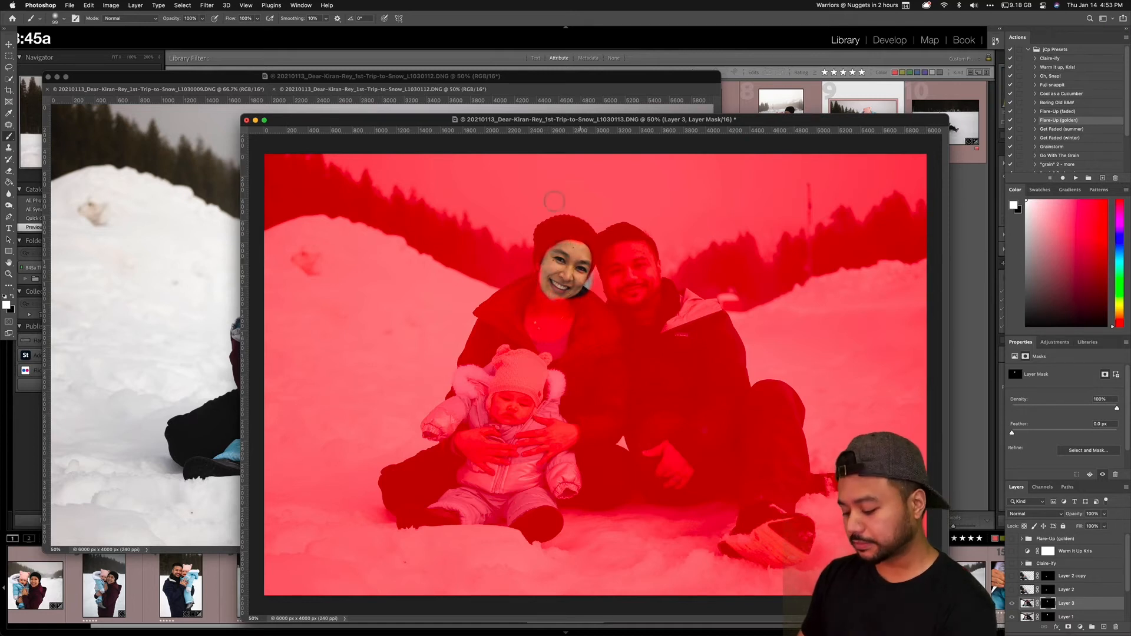
key("backslash")
Step: Compare the family photo with Layer 3 hidden and shown, and delete Layer 3 along with its mask
left_click_drag(617, 119, 599, 108)
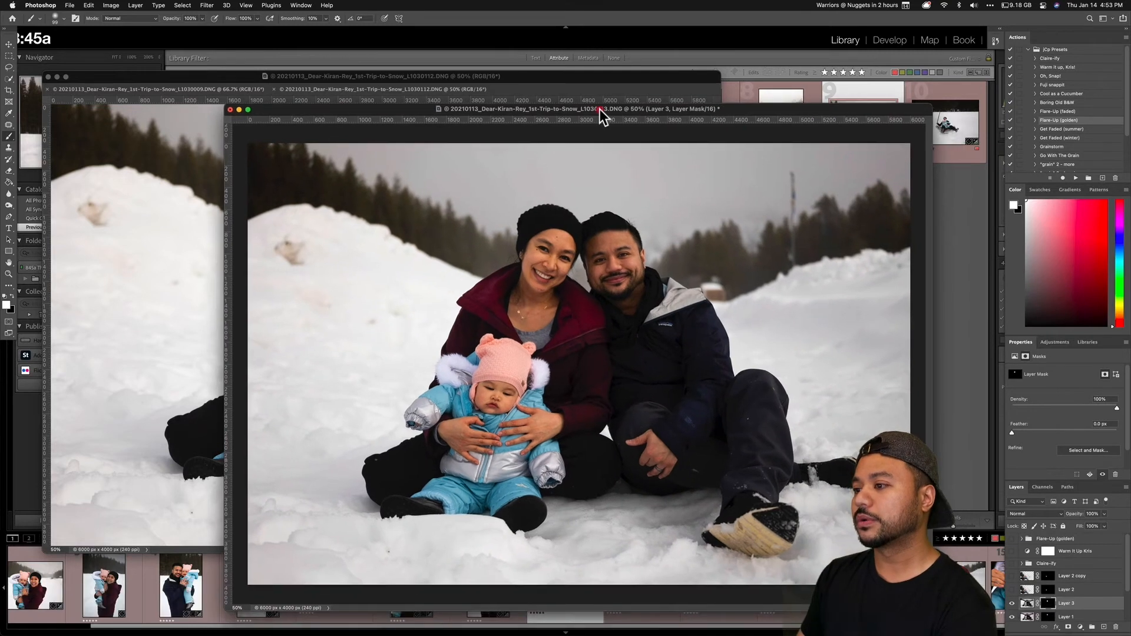
left_click(1012, 604)
left_click(1012, 604)
left_click(1011, 604)
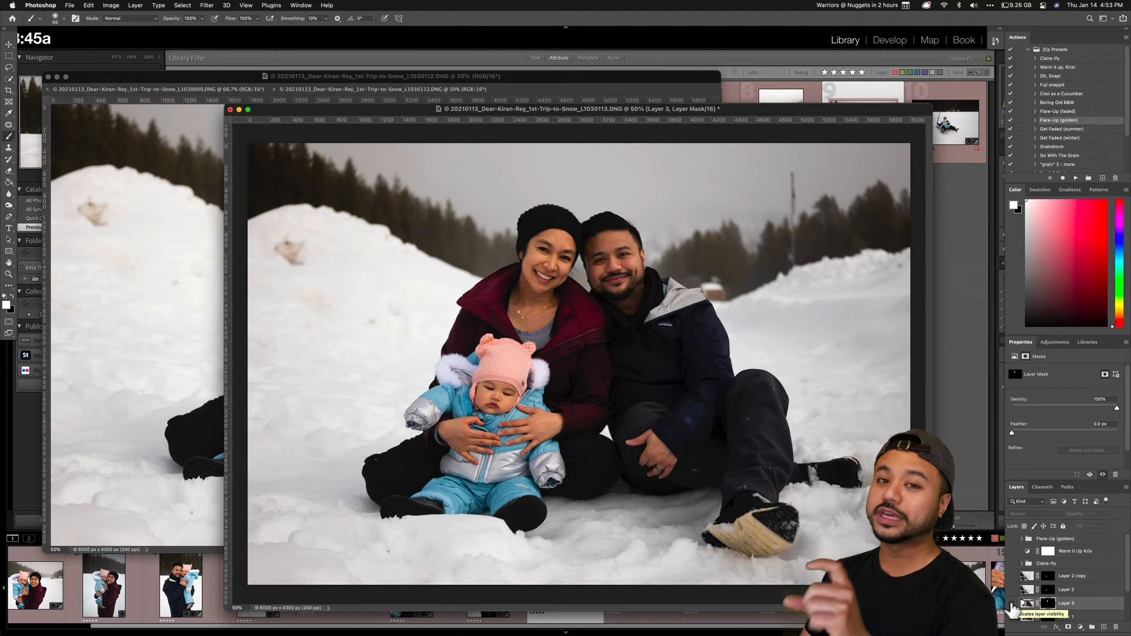
key("BackSpace")
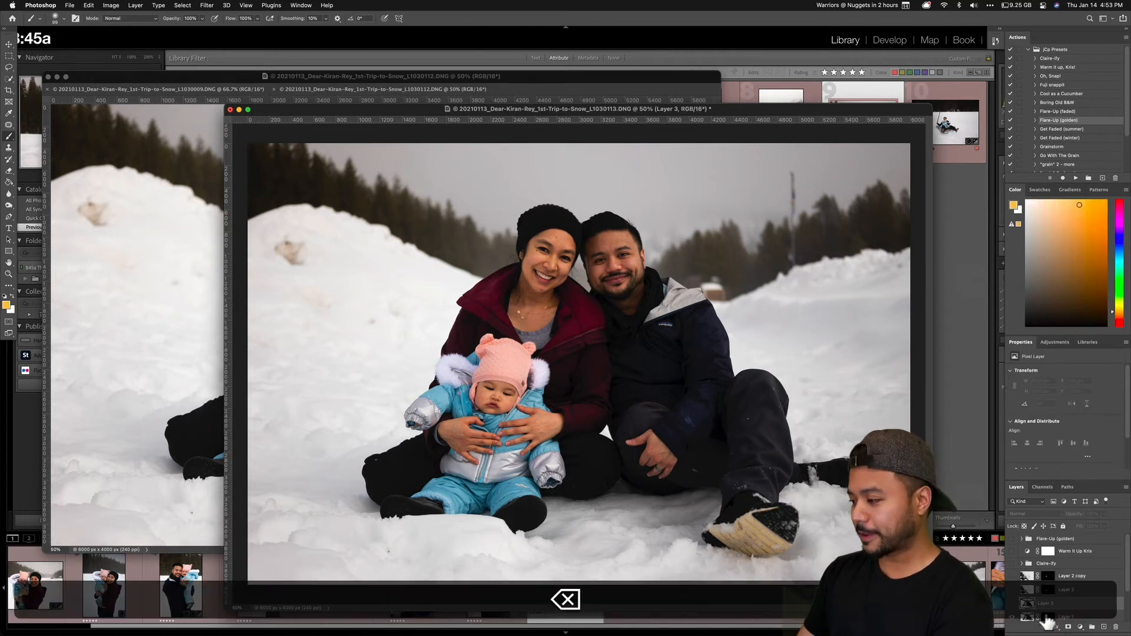
key("BackSpace")
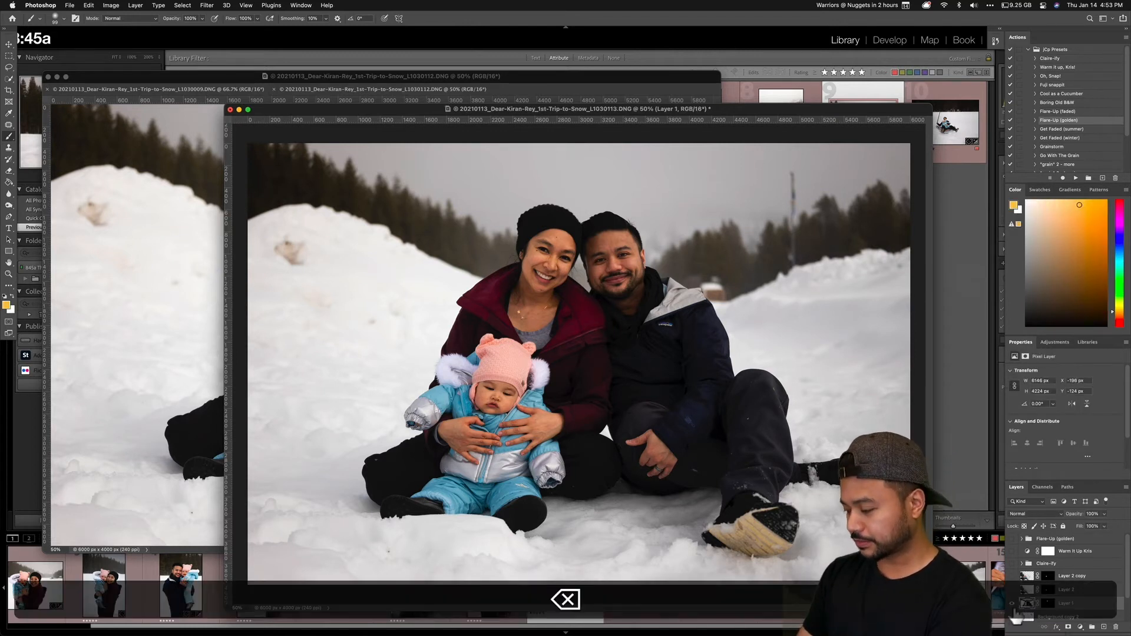
Step: Turn on Layer 1 and compare the woman's face with the layer hidden and shown
left_click(1012, 603)
scroll(1037, 591, "down", 2)
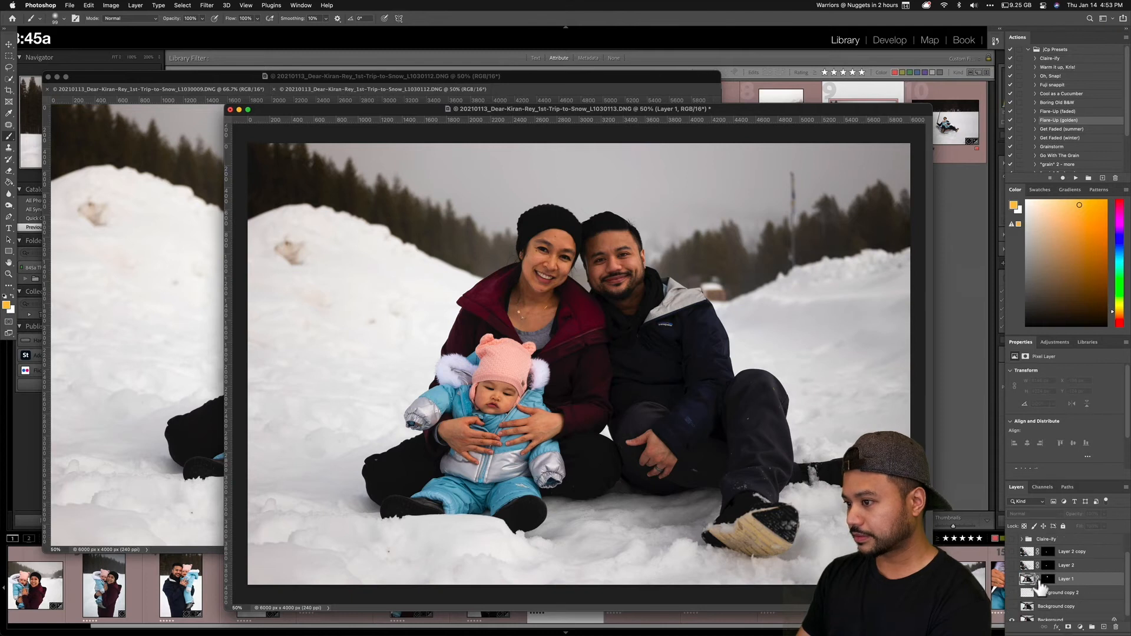
left_click(1012, 579)
left_click(1013, 579)
left_click(1013, 580)
left_click(1012, 580)
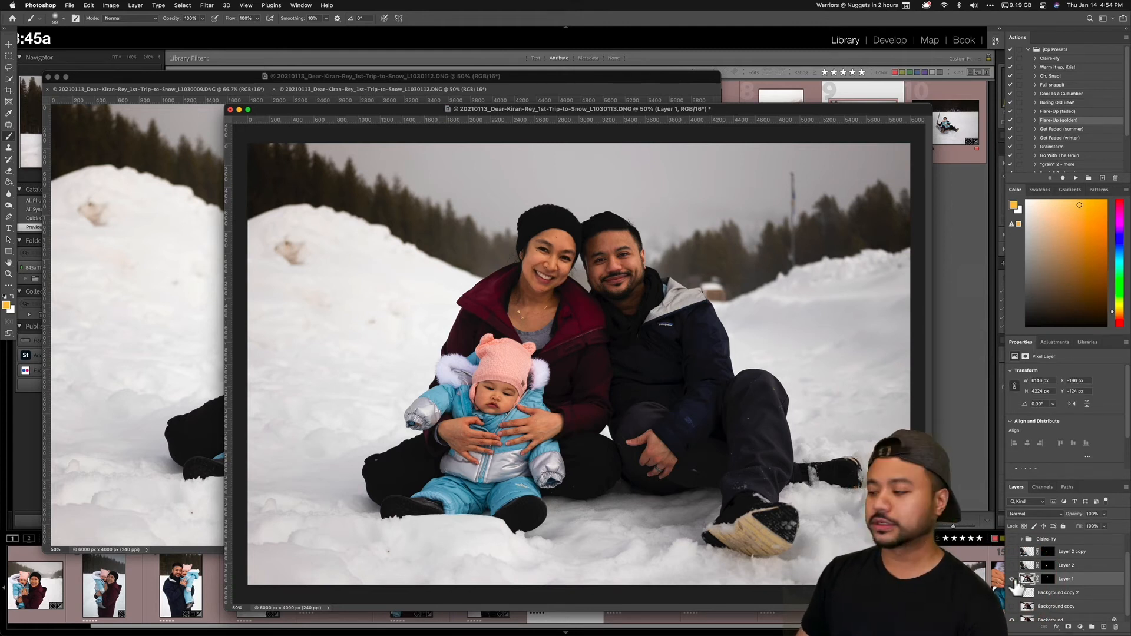
Step: Turn on Layer 2 with the baby's smiling face, comparing the face swap hidden and shown at 100% zoom
left_click(1013, 567)
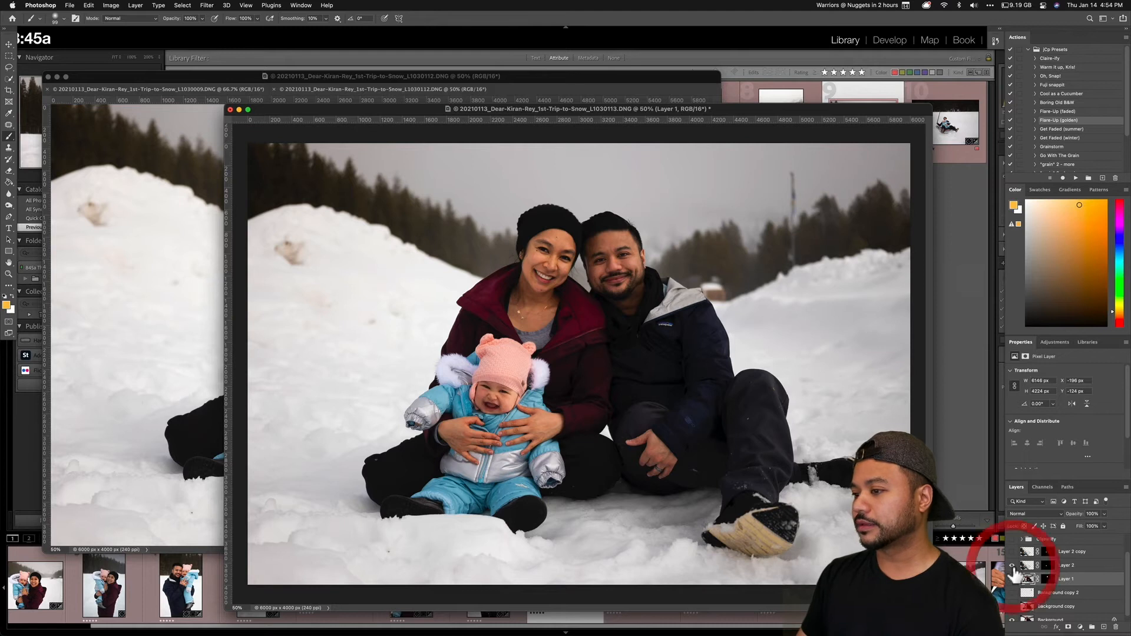
left_click(1013, 567)
key("super+equal")
key("super+equal")
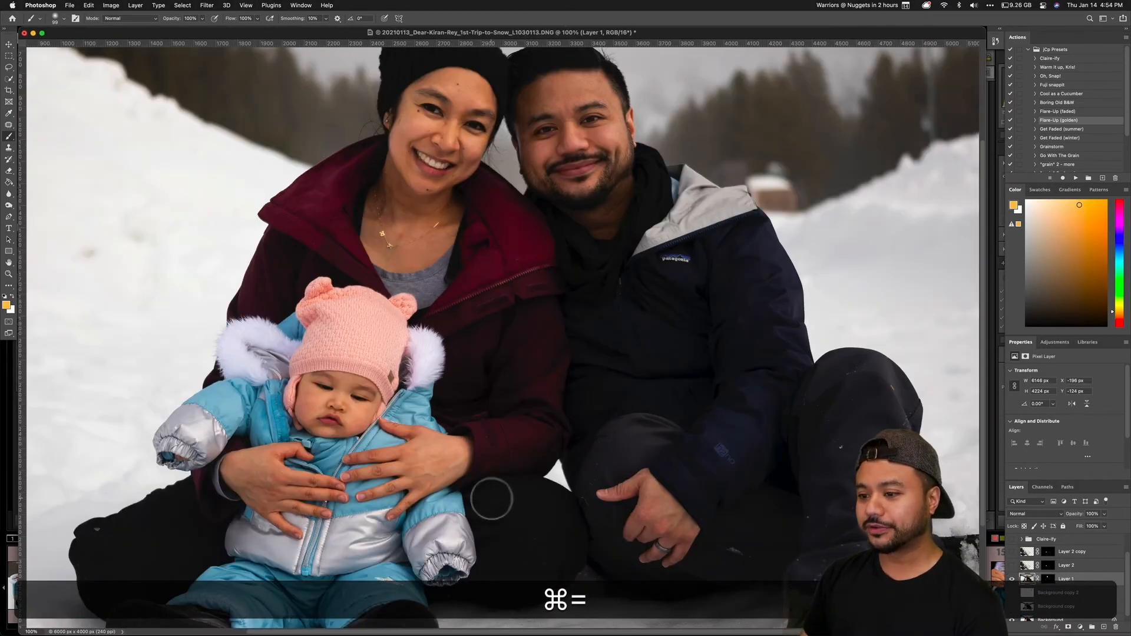
left_click(1014, 567)
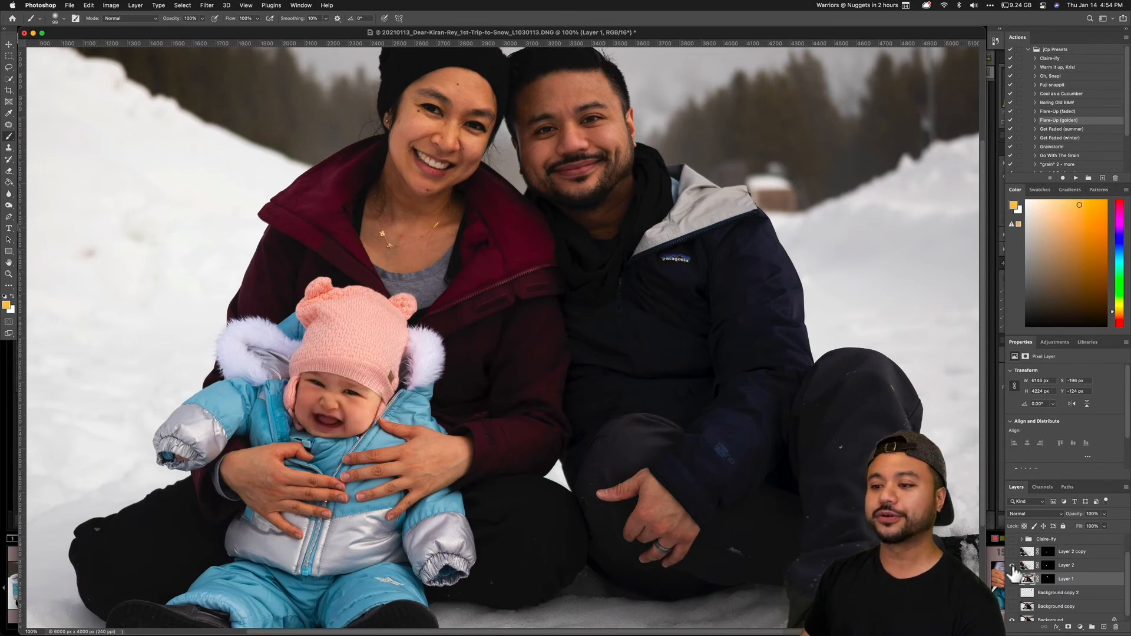
Step: Uncover the source photo L1030009.DNG behind the composite to view the baby's original smile, and bring the composite back in front
key("super+minus")
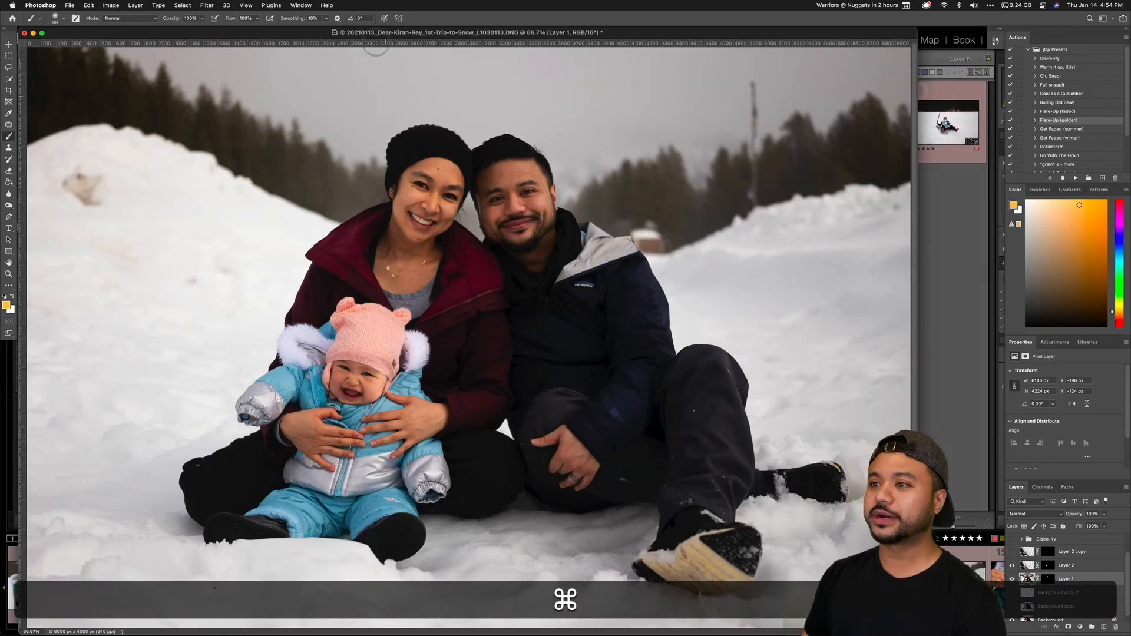
left_click_drag(369, 32, 502, 288)
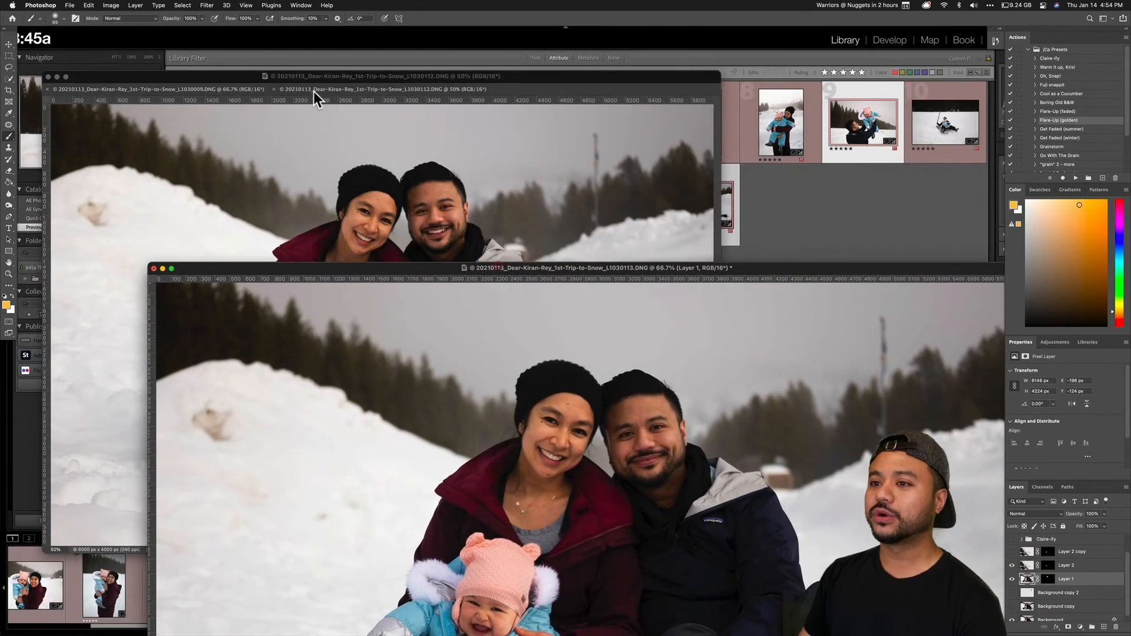
left_click(199, 89)
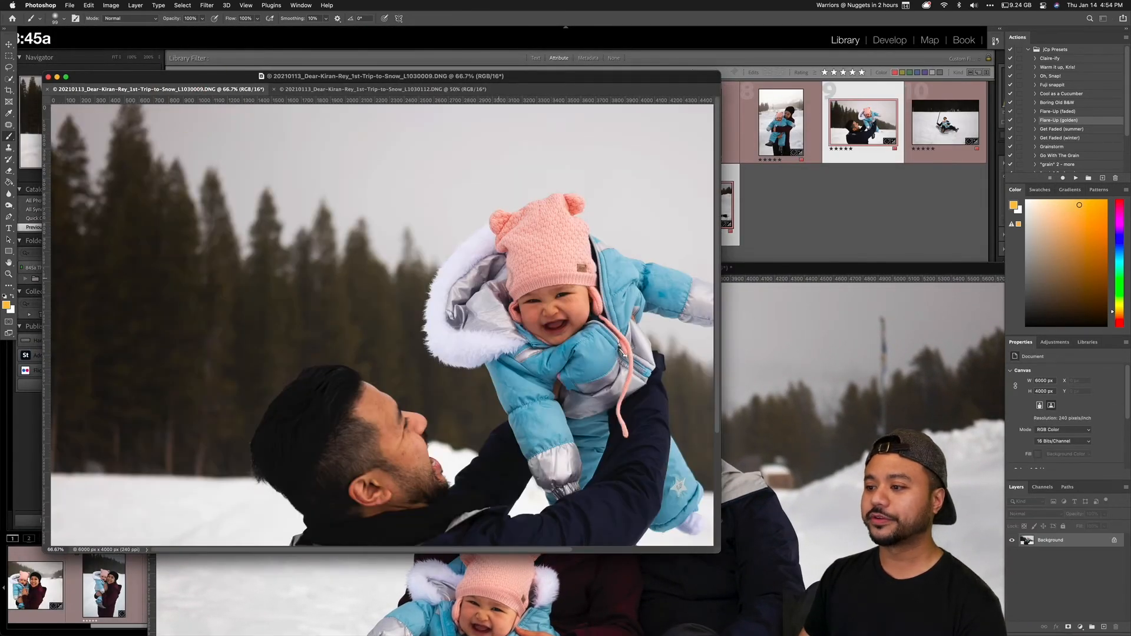
left_click_drag(732, 265, 655, 44)
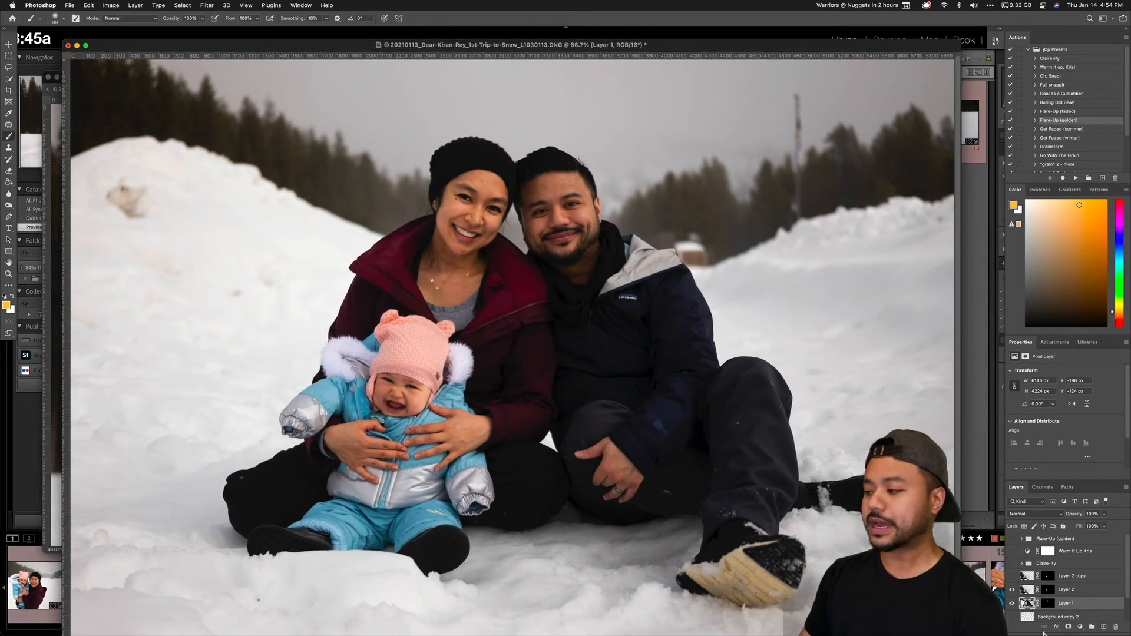
Step: Check which area Layer 1's mask reveals using the red mask overlay, and select that mask
key("backslash")
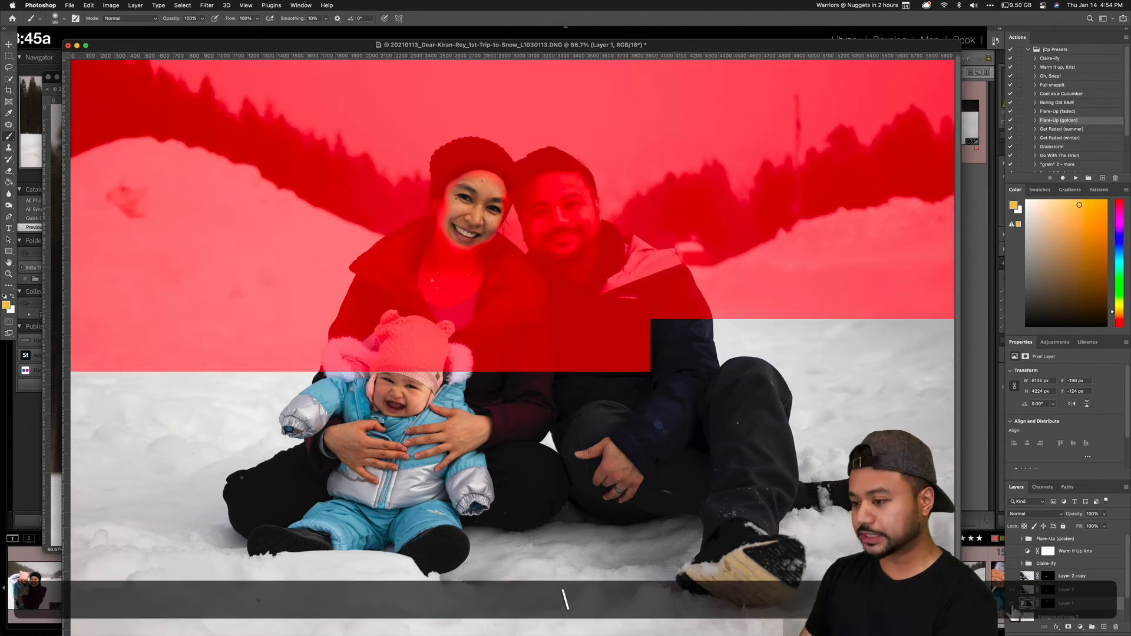
key("backslash")
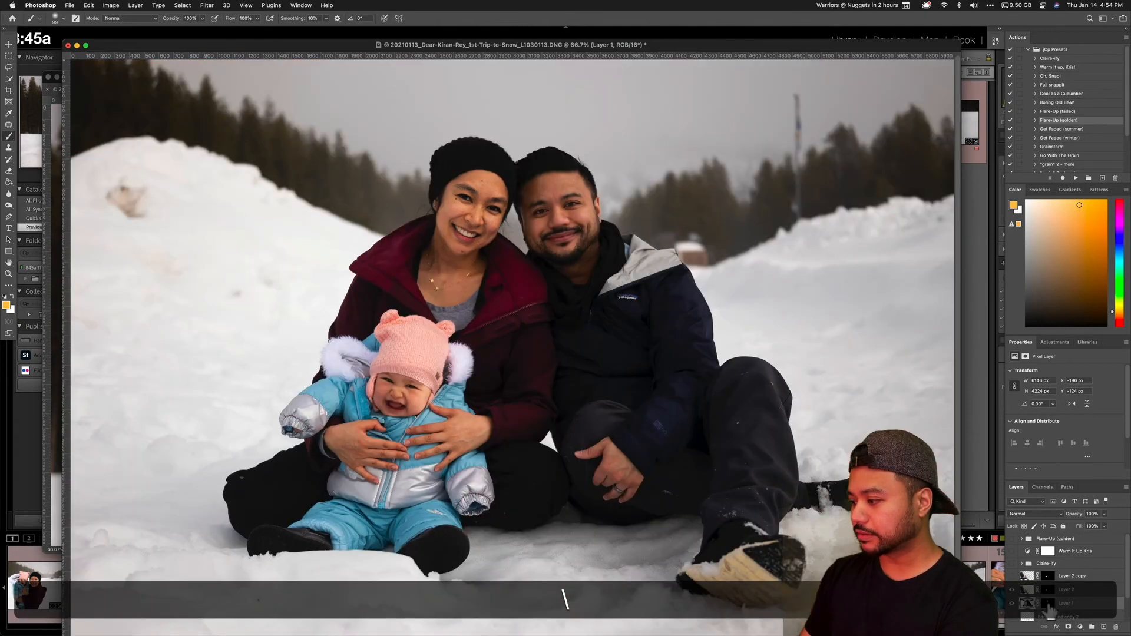
left_click(1047, 605)
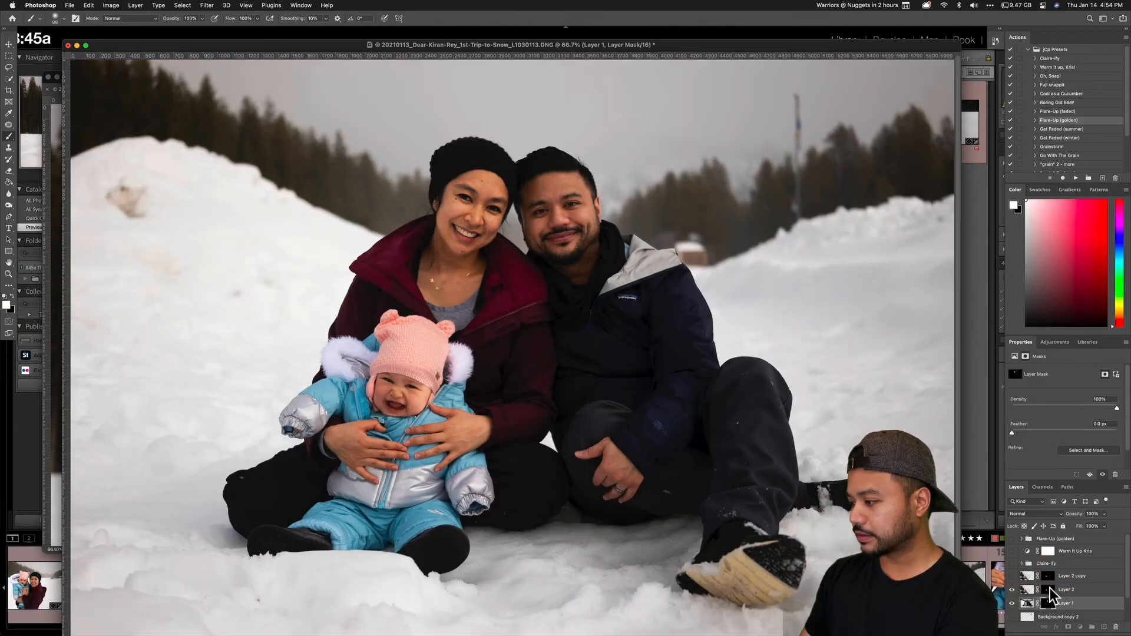
Step: Select Layer 2's mask and examine its revealed area over the baby's face with the red mask overlay
left_click(1049, 589)
left_click(1012, 590)
left_click(1011, 590)
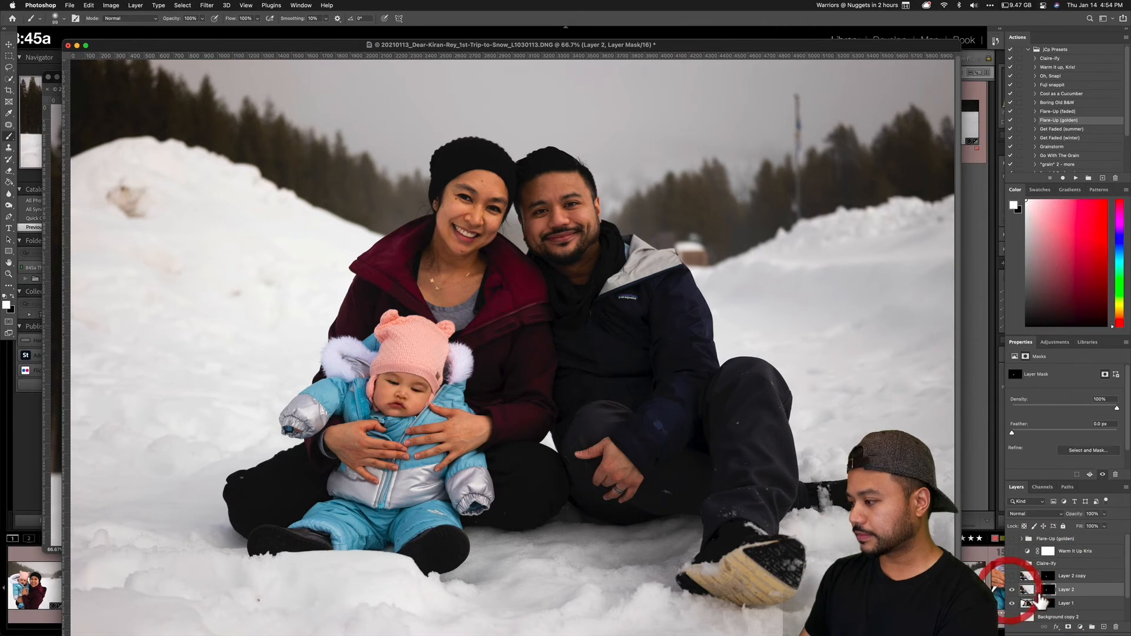
key("backslash")
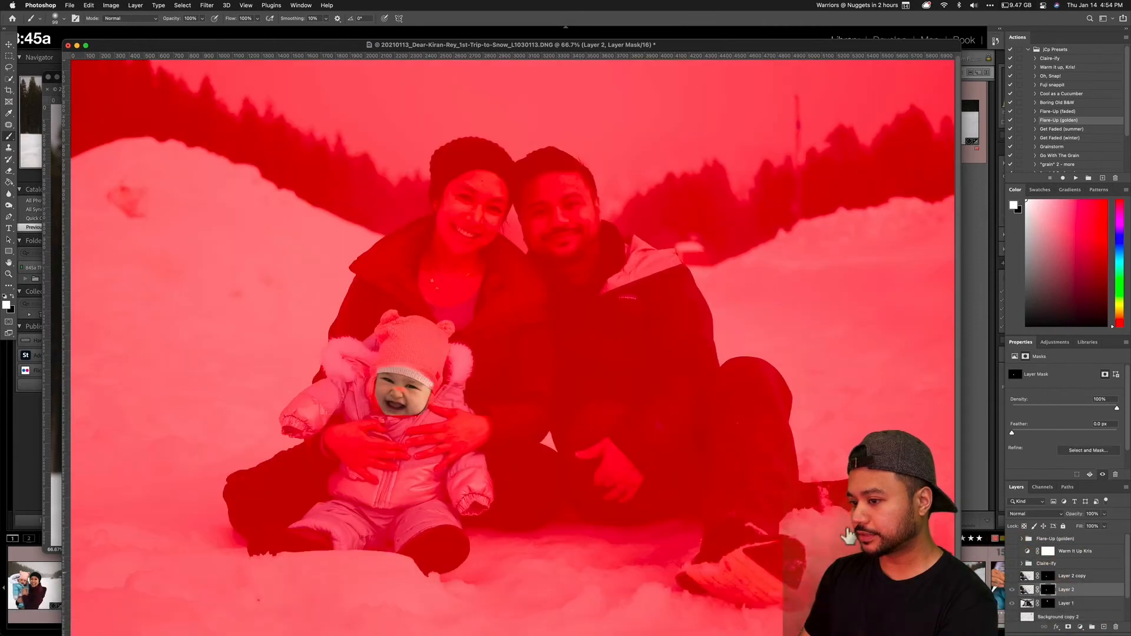
key("b")
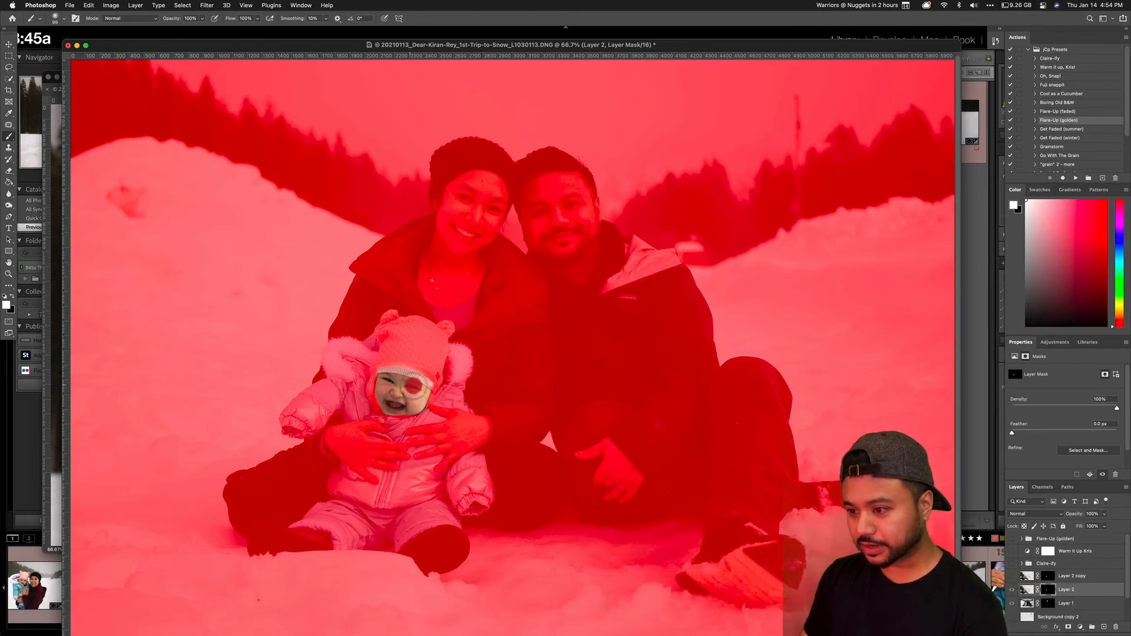
left_click_drag(396, 387, 410, 390)
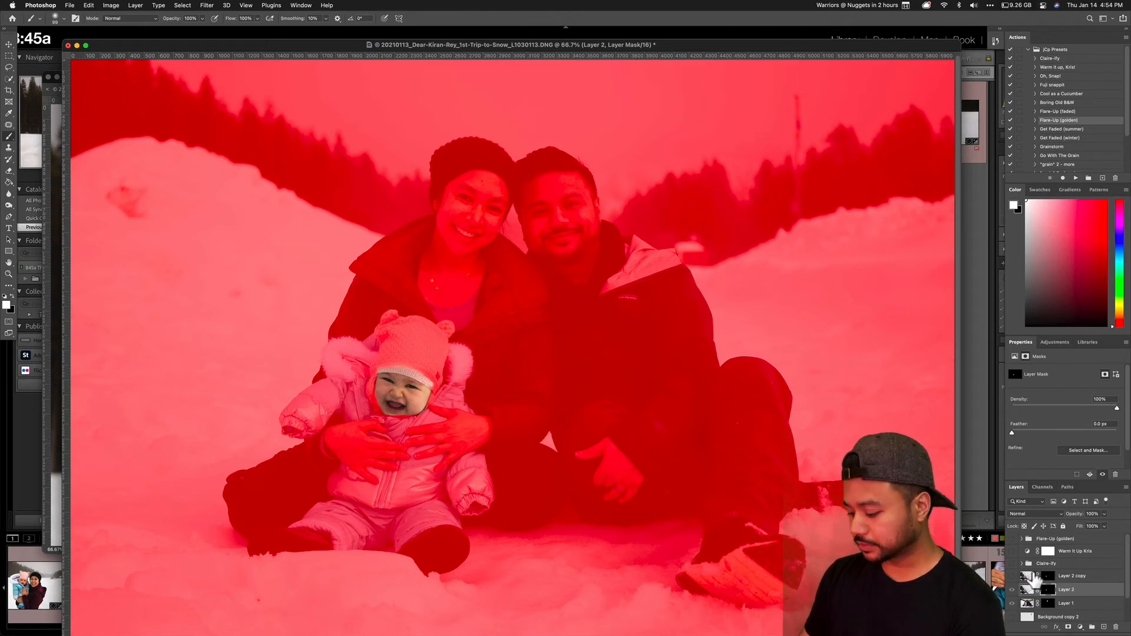
key("backslash")
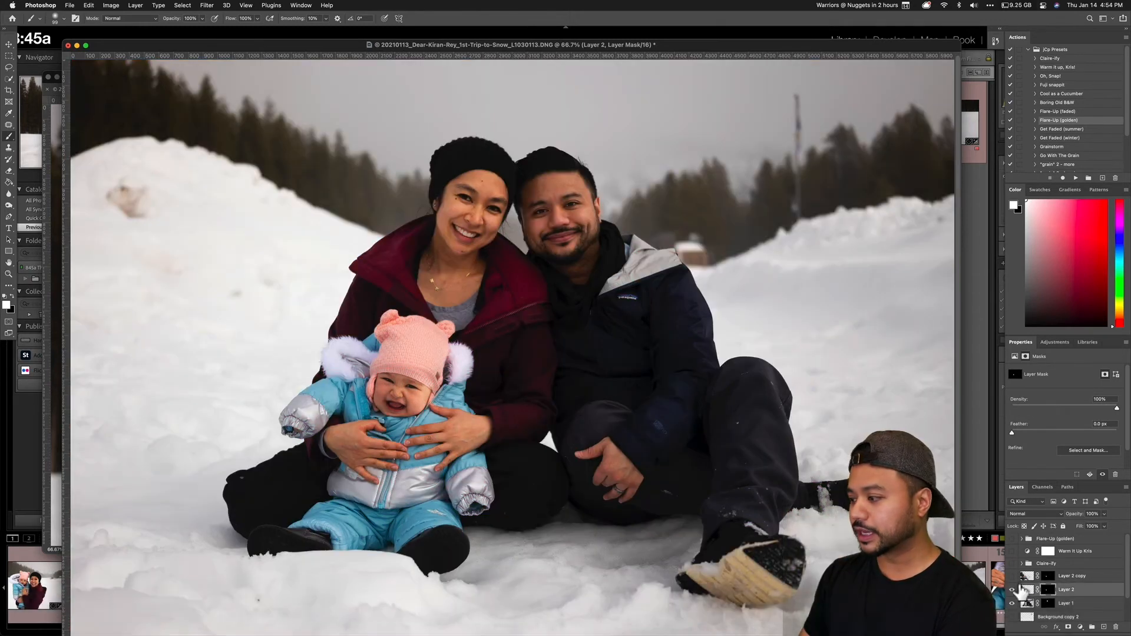
Step: Compare the baby's face with Layer 2 hidden and shown, and check it against the source photo behind the composite
left_click(1013, 590)
left_click(1013, 590)
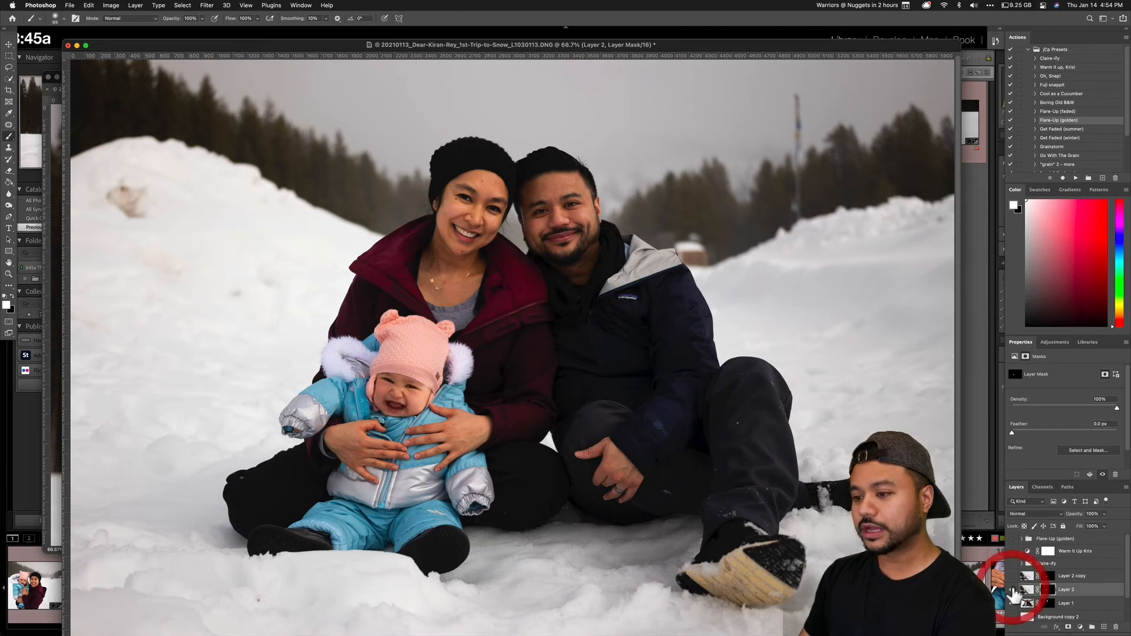
left_click(1012, 589)
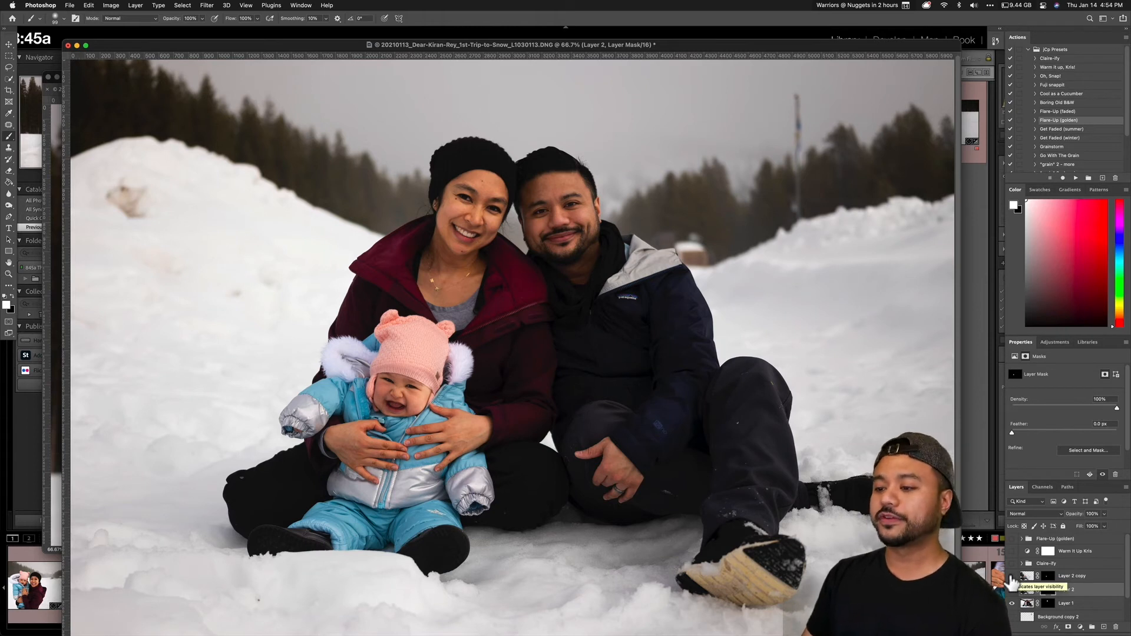
left_click_drag(336, 46, 414, 381)
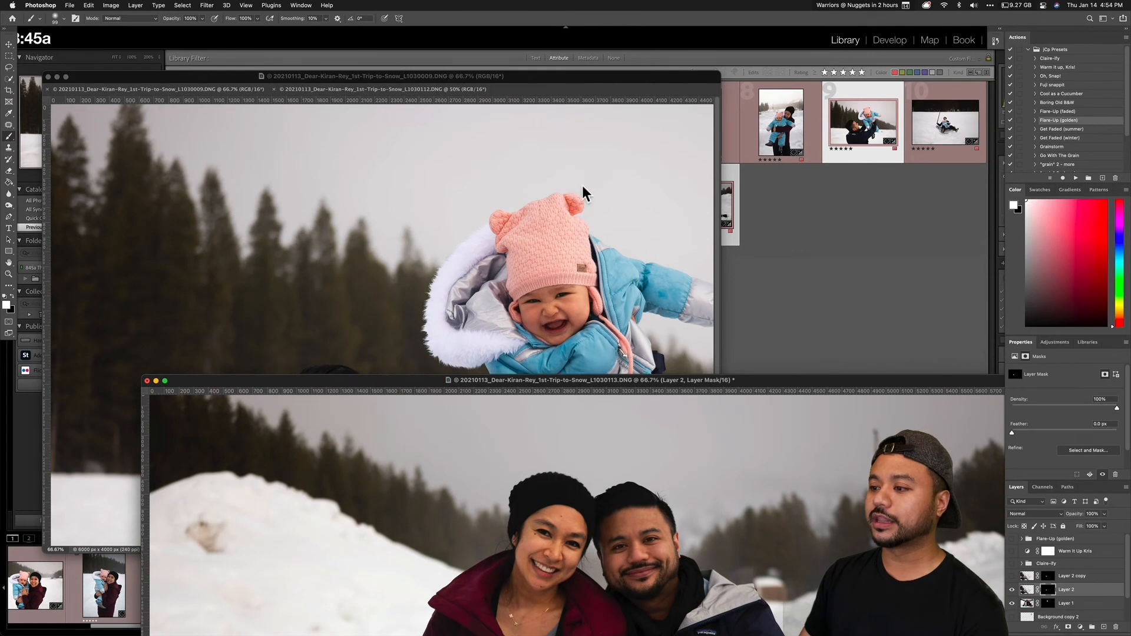
left_click_drag(674, 379, 588, 53)
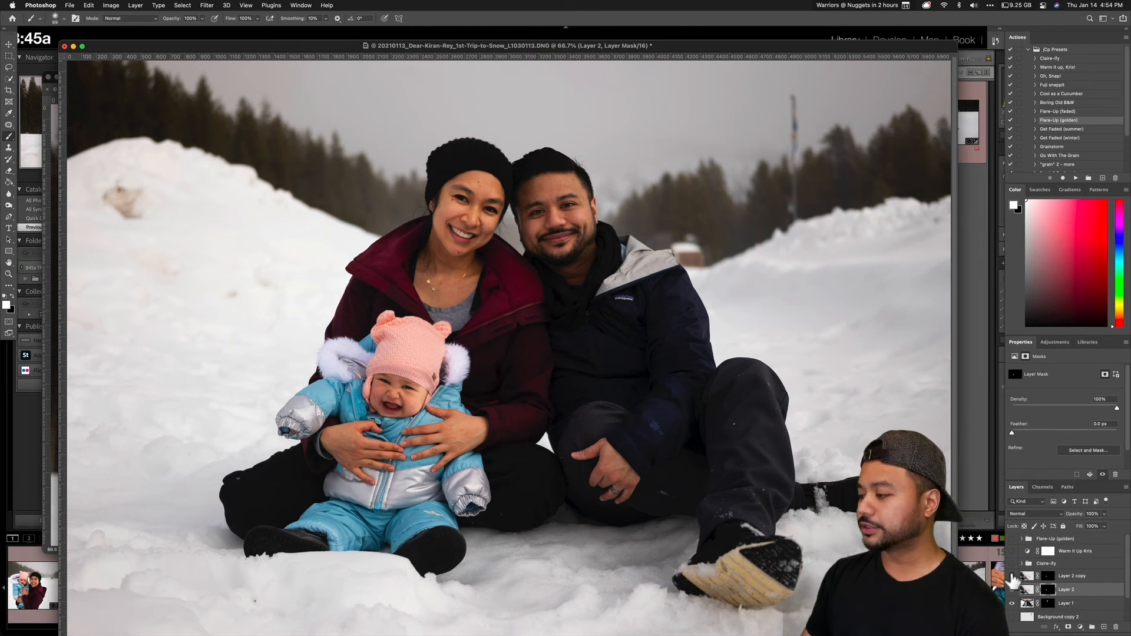
Step: Turn on Layer 2 copy above Layer 2 and activate the Burn tool
left_click_drag(1012, 577, 1012, 590)
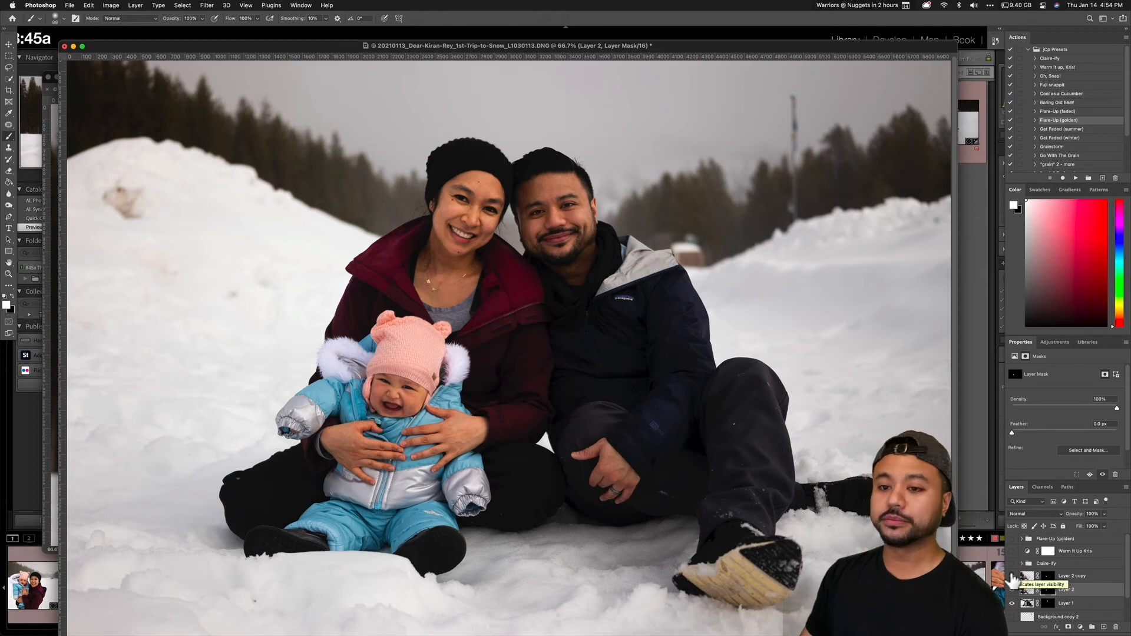
left_click(8, 205)
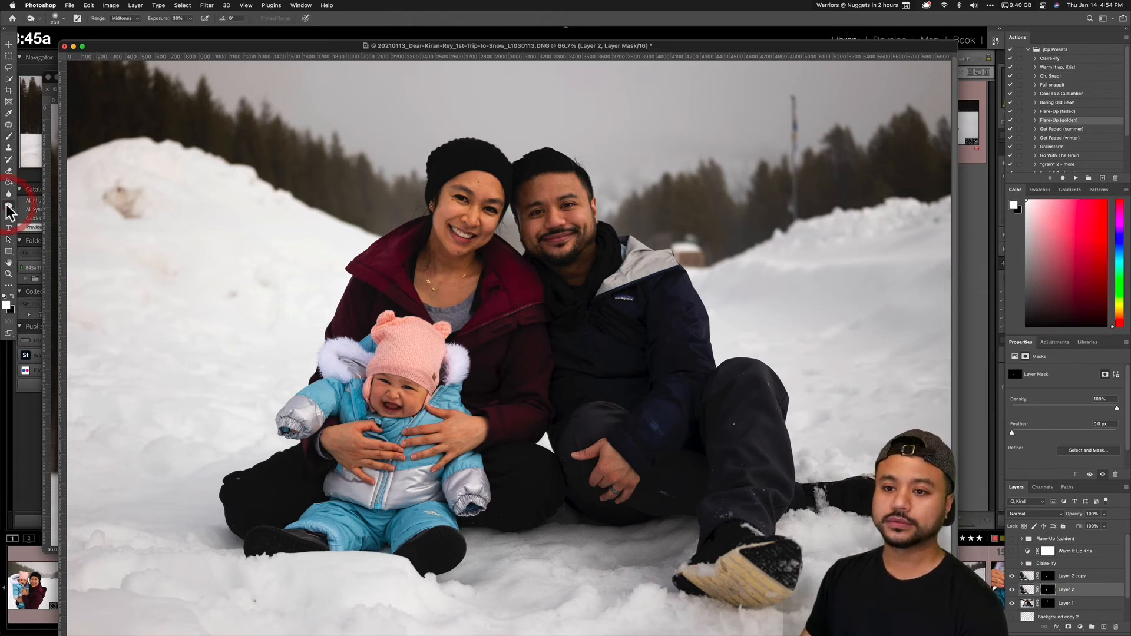
left_click(8, 206)
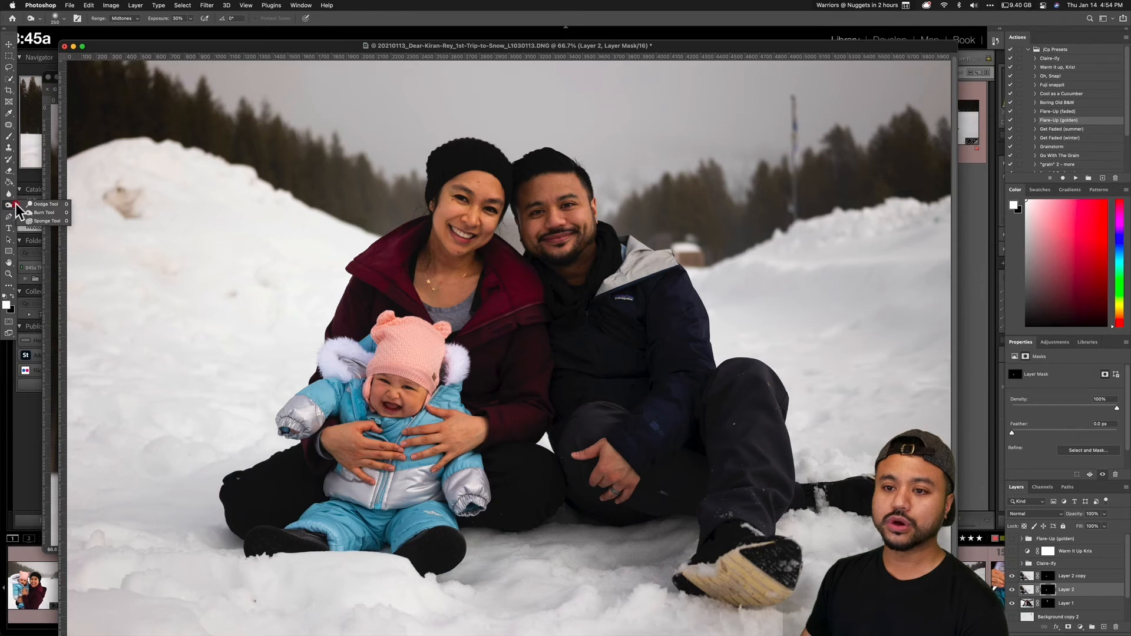
left_click(48, 207)
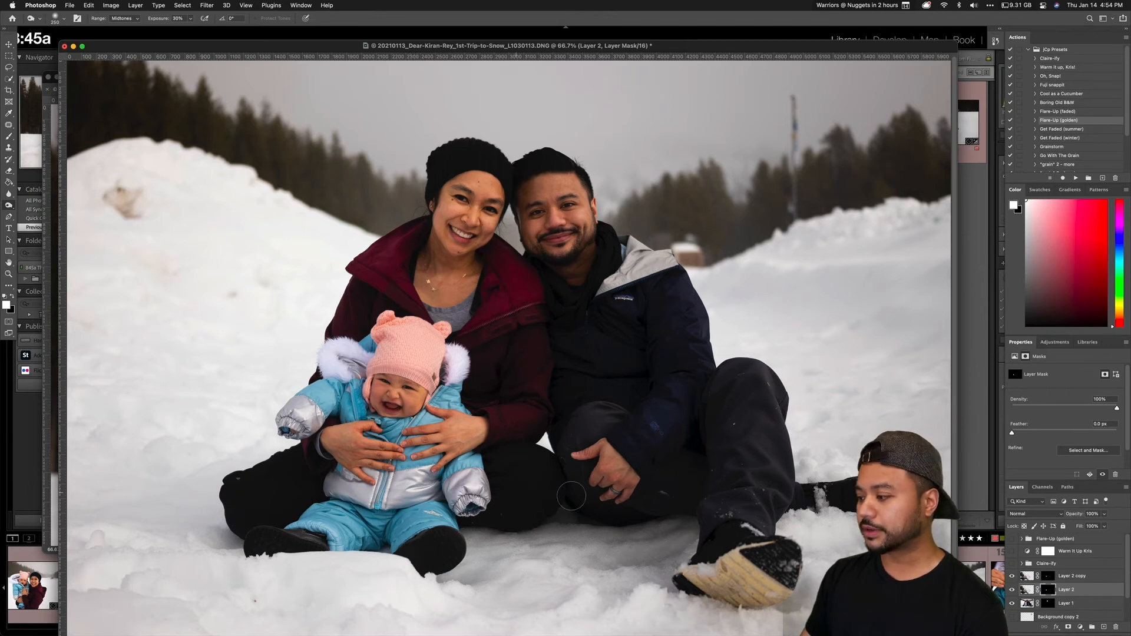
Step: Select Layer 2 copy's image instead of the layer mask, and undo the trial edits
key("super+z")
left_click(1037, 576)
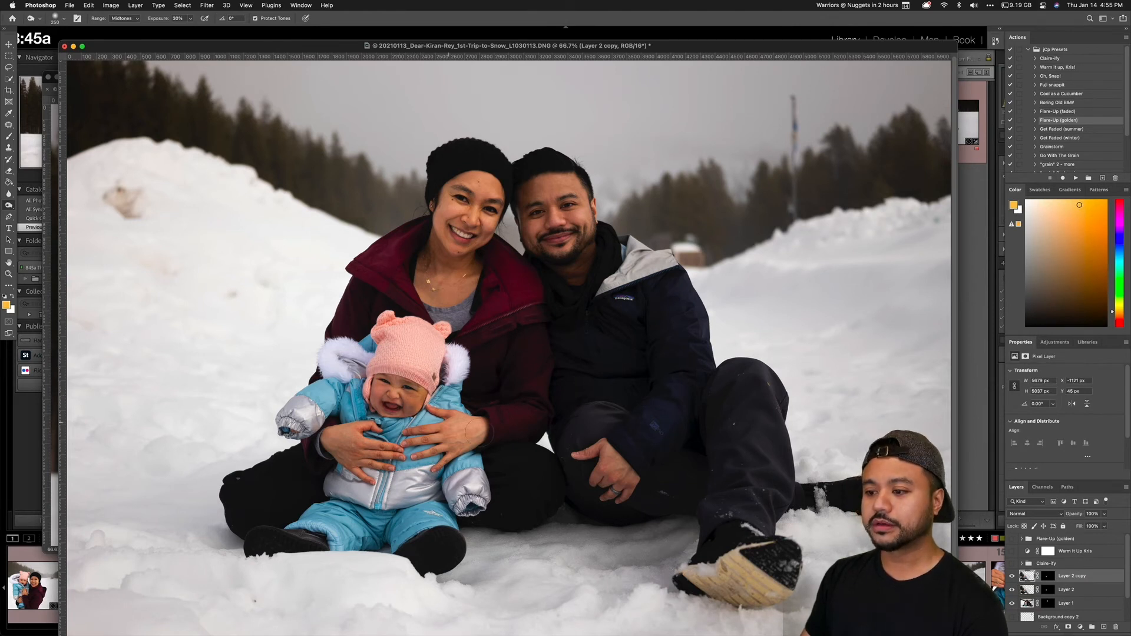
key("super+z")
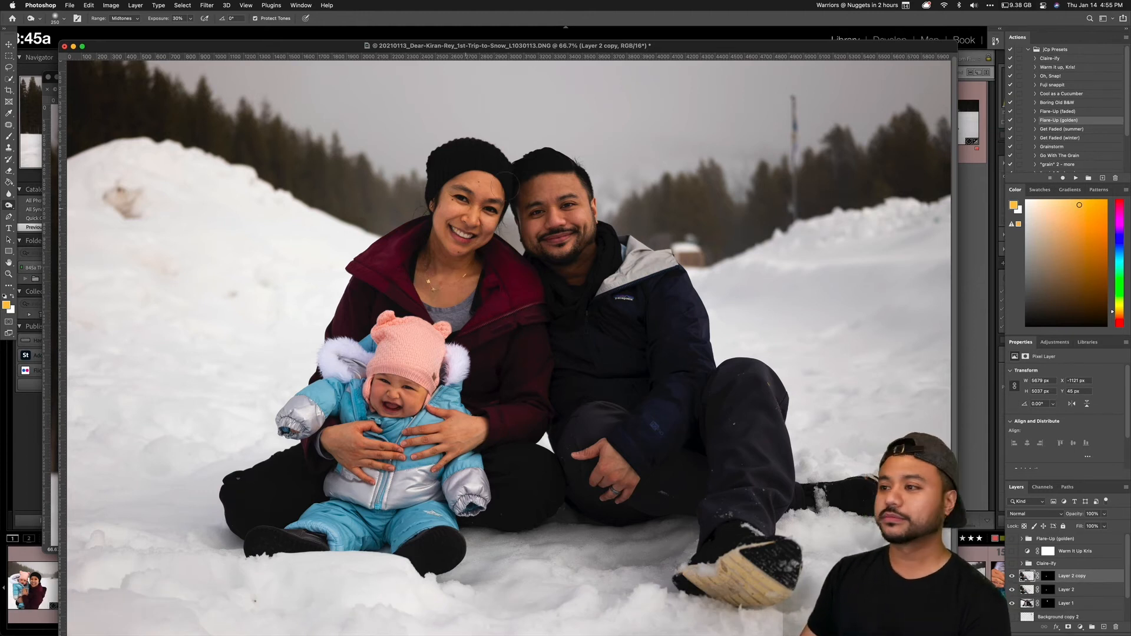
Step: Turn on the Claire-ify adjustment group for the whole family photo viewed at 50%
left_click_drag(503, 48, 500, 34)
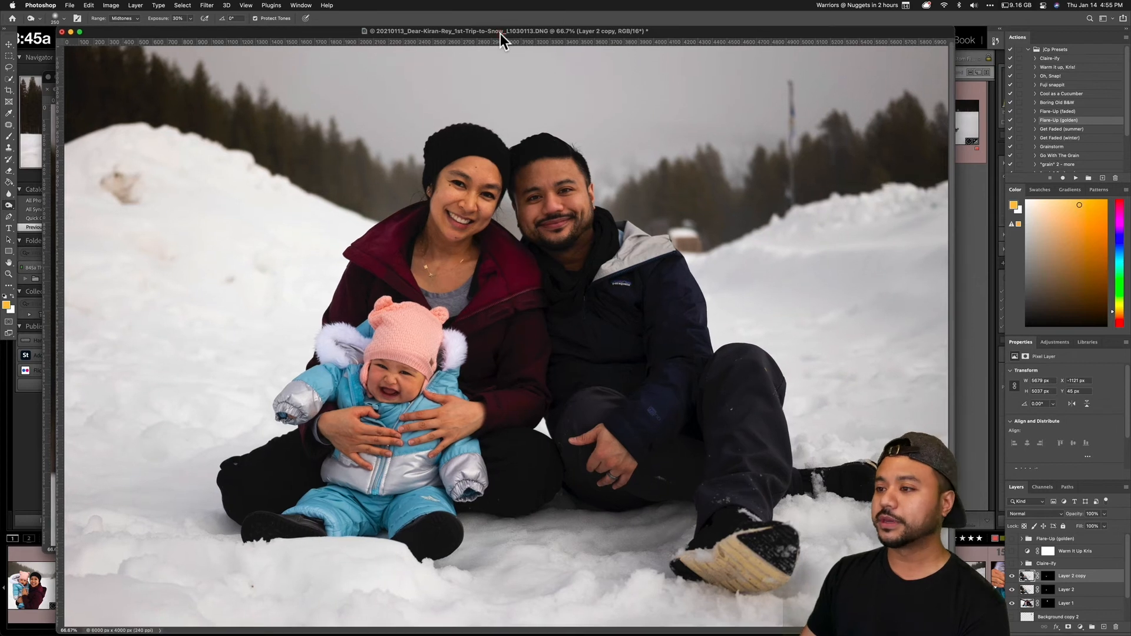
key("super+minus")
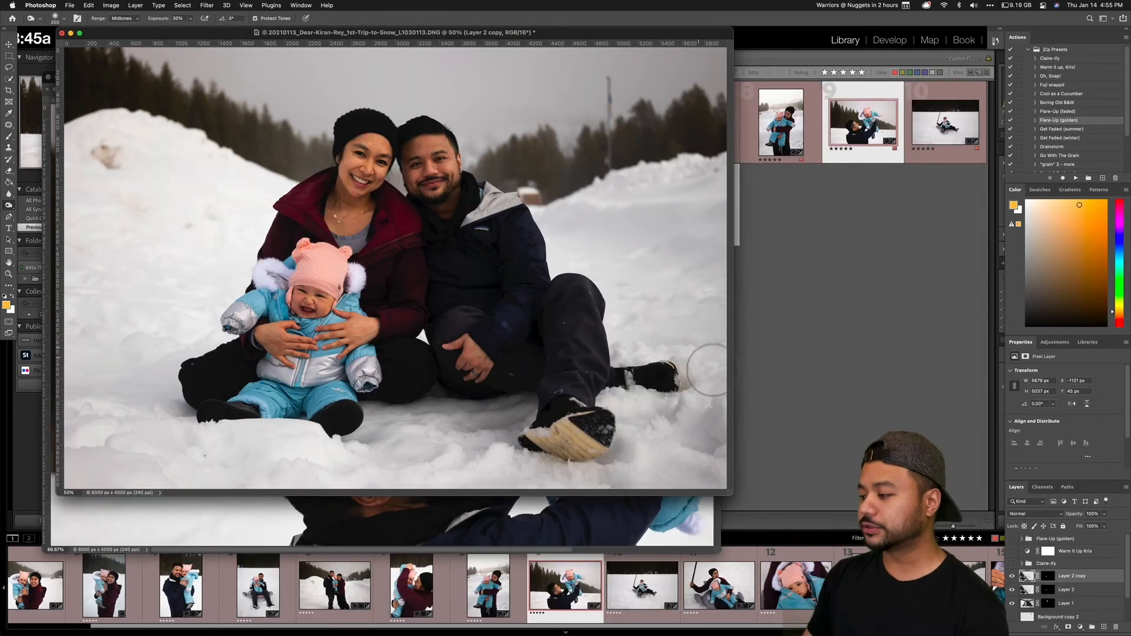
left_click(1010, 563)
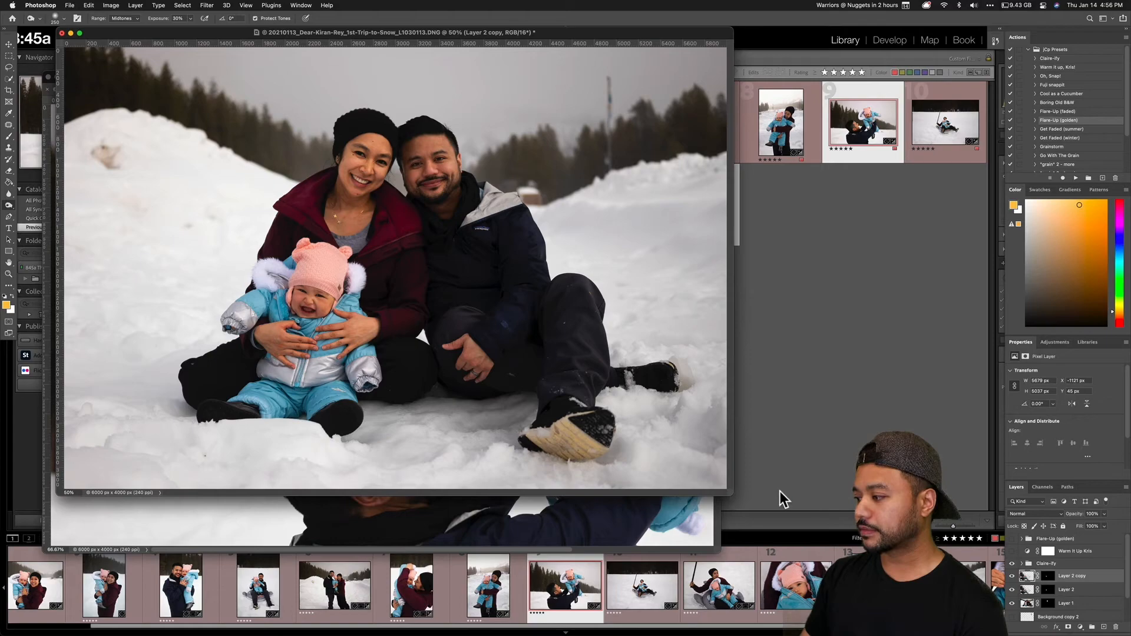
key("super+shift+4")
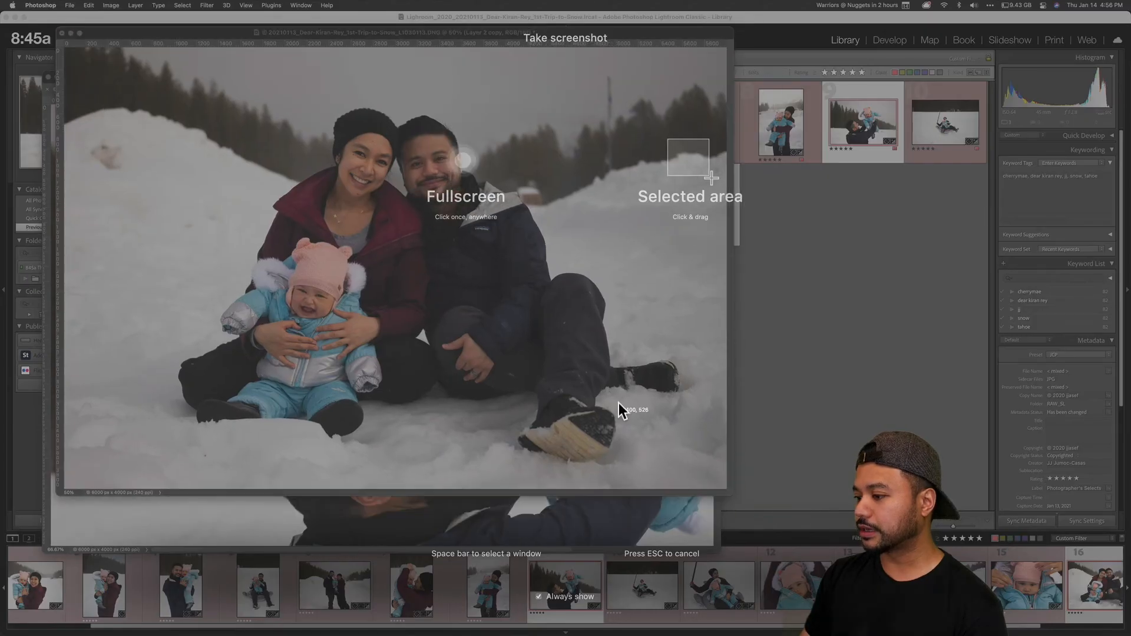
left_click(619, 403)
left_click(681, 423)
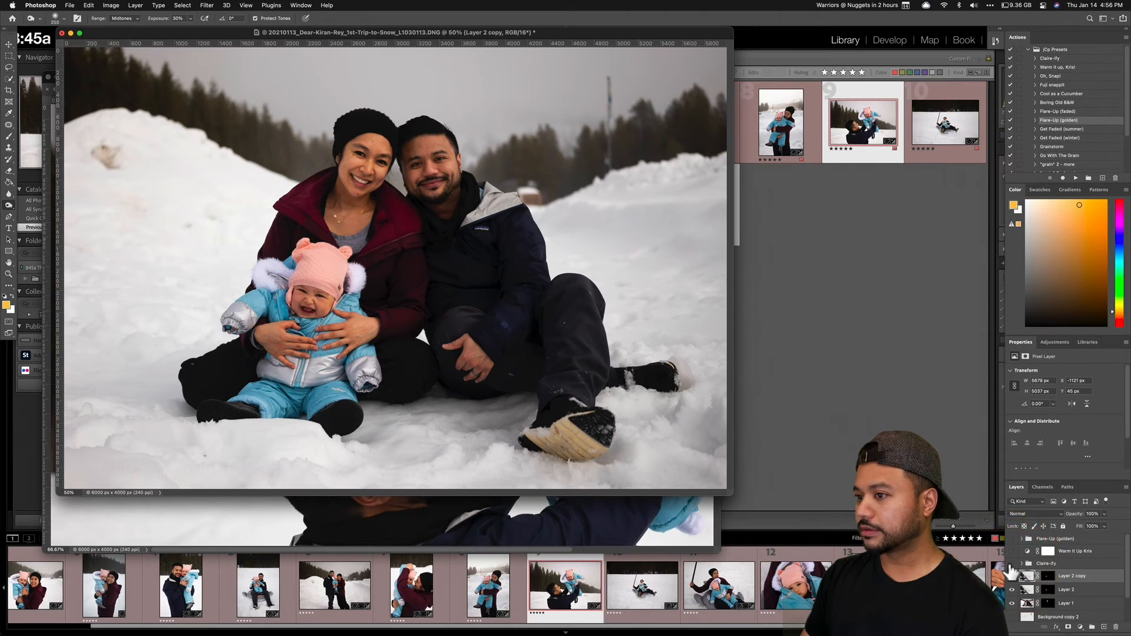
Step: Turn on and expand the Claire-ify group, and compare the family photo with the group hidden and shown
left_click(1011, 564)
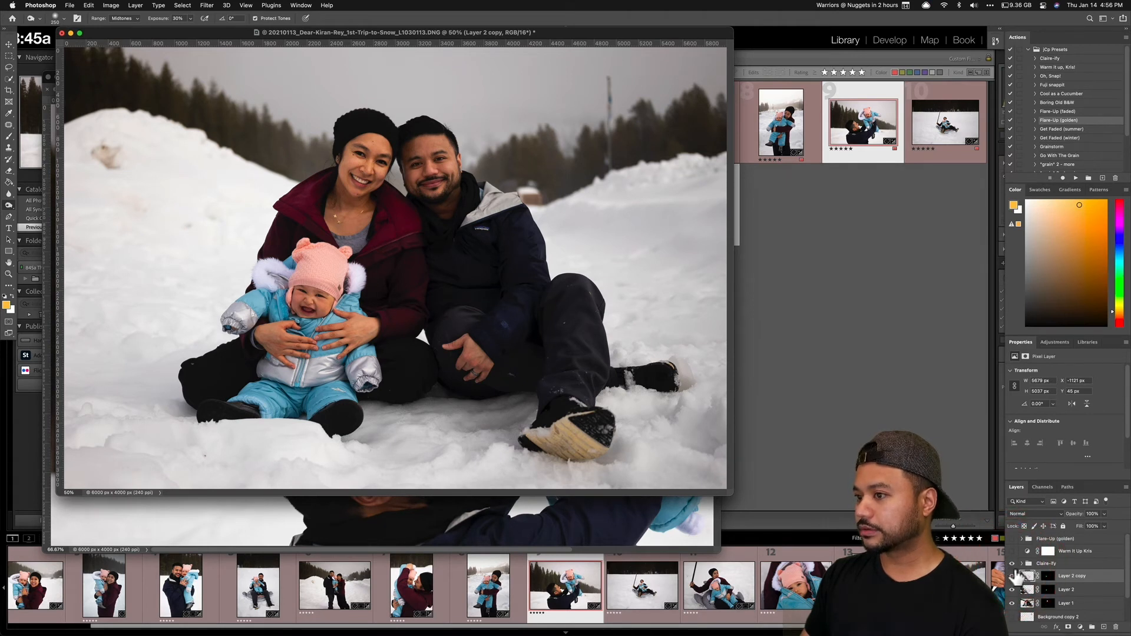
left_click(1021, 564)
left_click(1013, 579)
left_click(1013, 589)
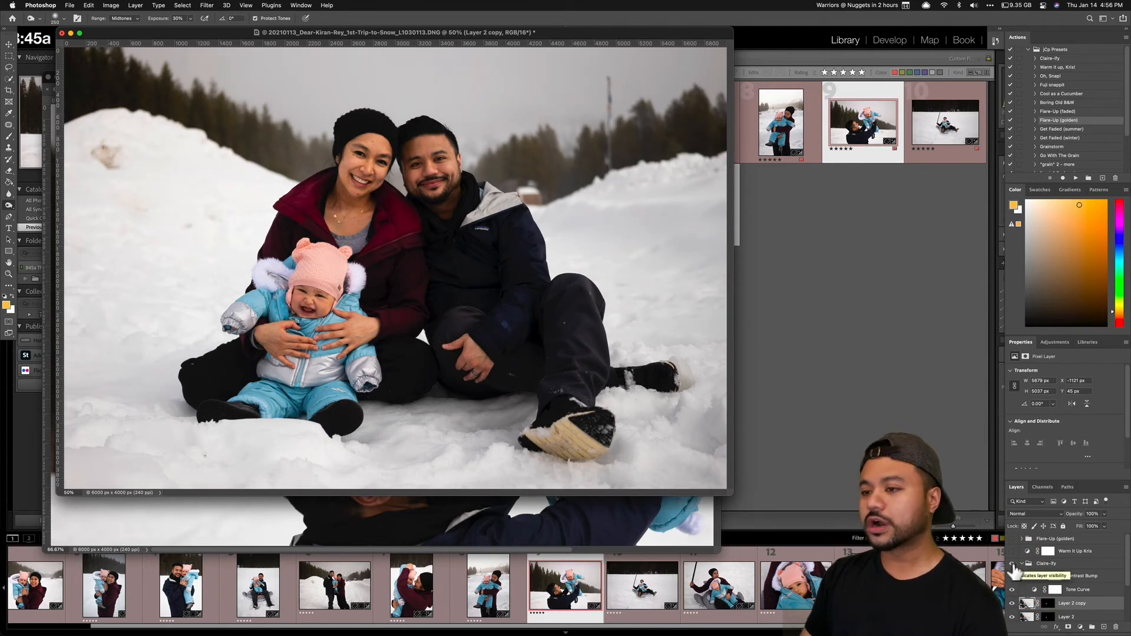
left_click(1013, 564)
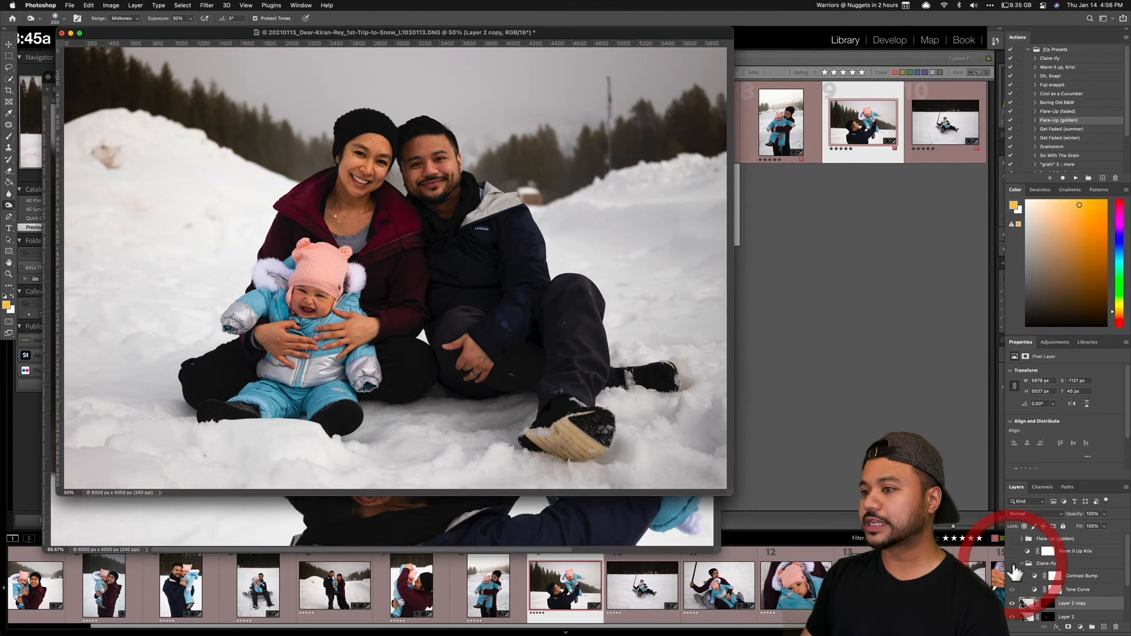
left_click(1012, 565)
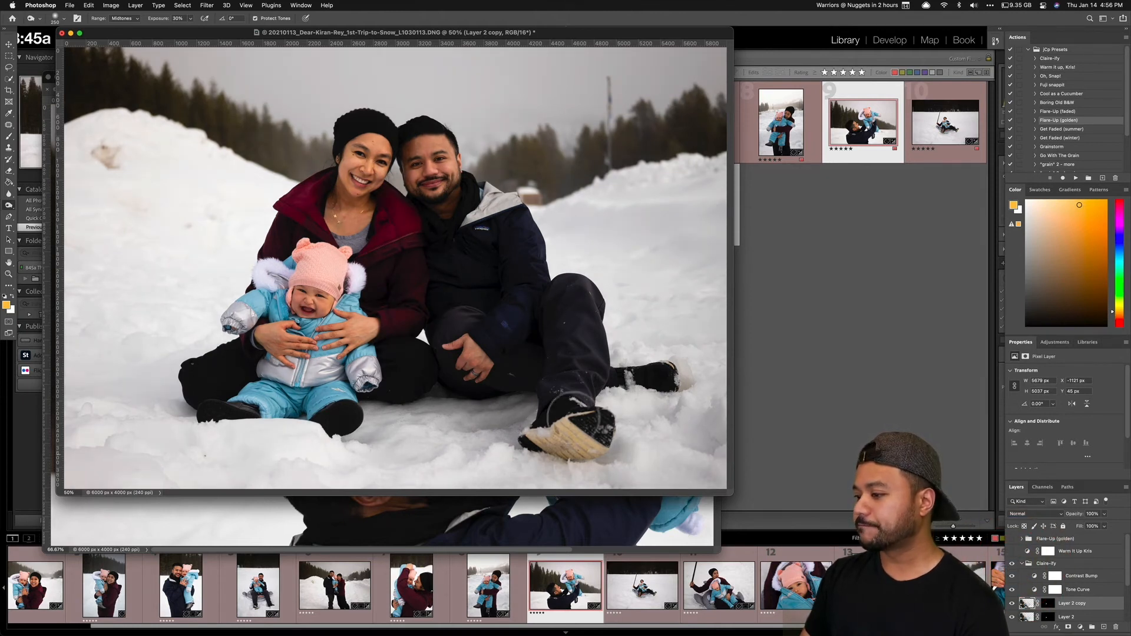
Step: Turn on the Warm it Up Kris adjustment layer and expand the Flare-Up (golden) group
key("v")
key("super+minus")
key("super+equal")
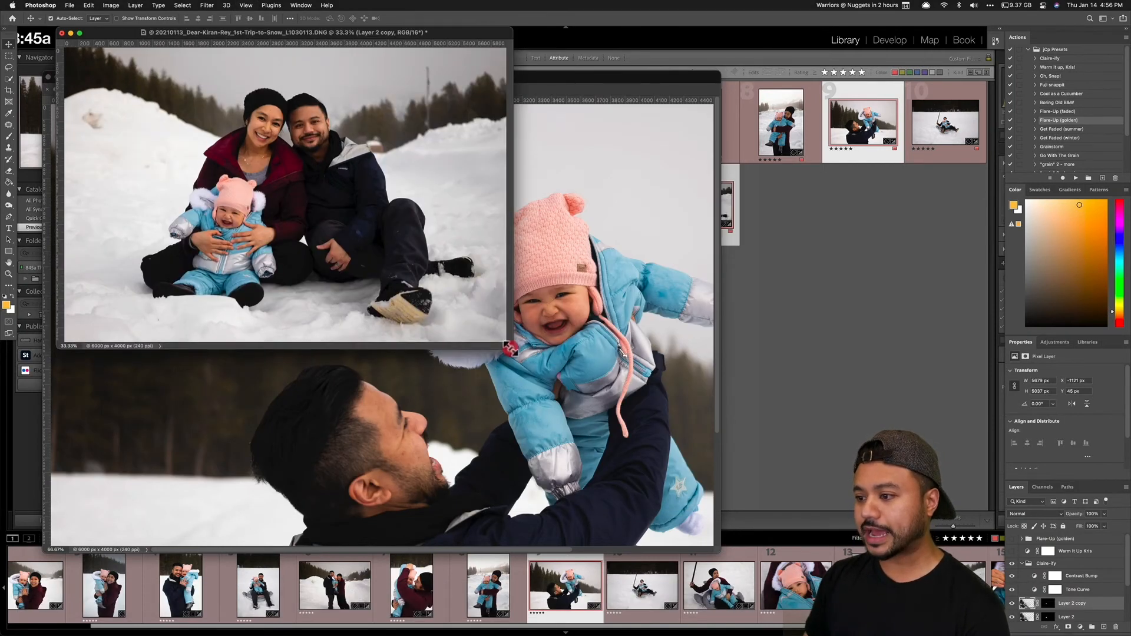
left_click_drag(509, 346, 638, 464)
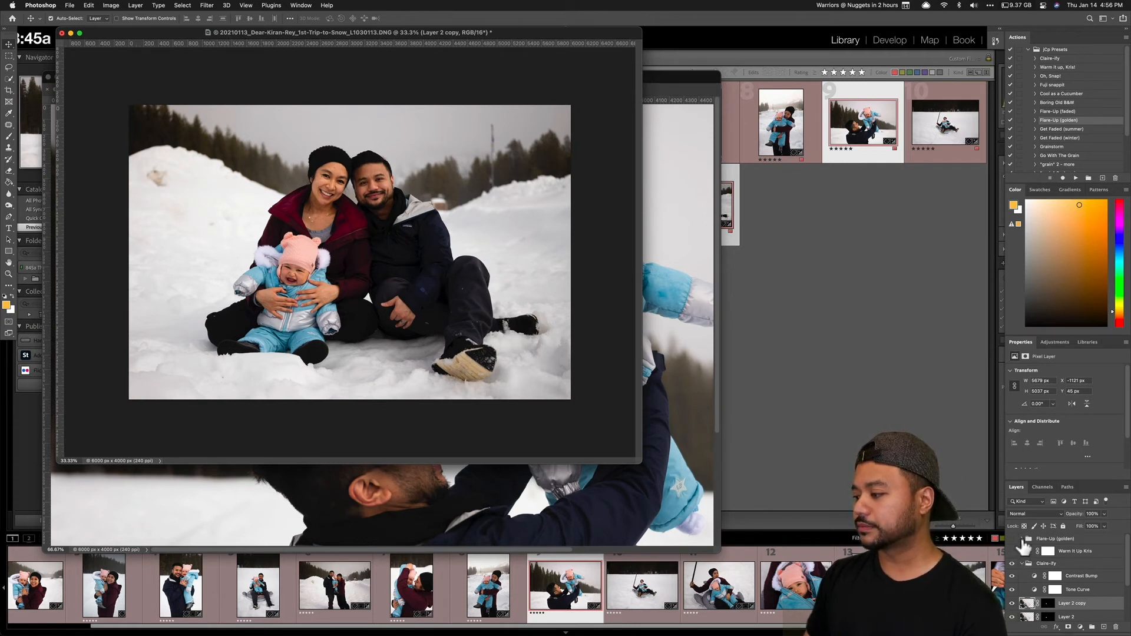
left_click(1012, 551)
left_click(1022, 539)
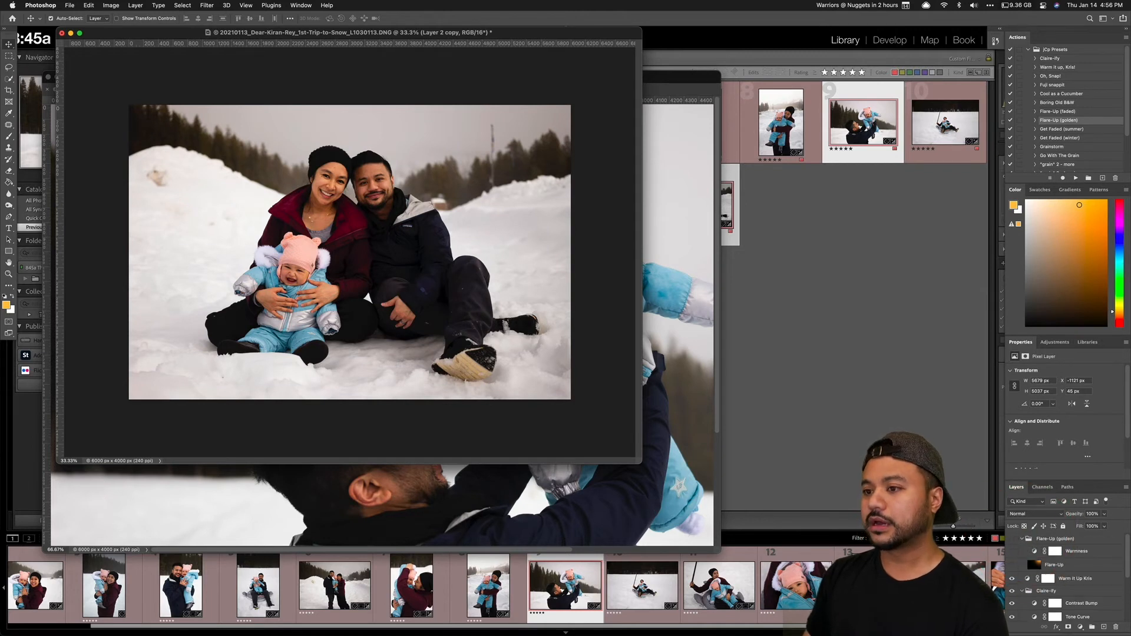
Step: Turn on and select the Flare-Up layer, and compare the photo with the golden flare group hidden and shown
left_click_drag(366, 33, 479, 106)
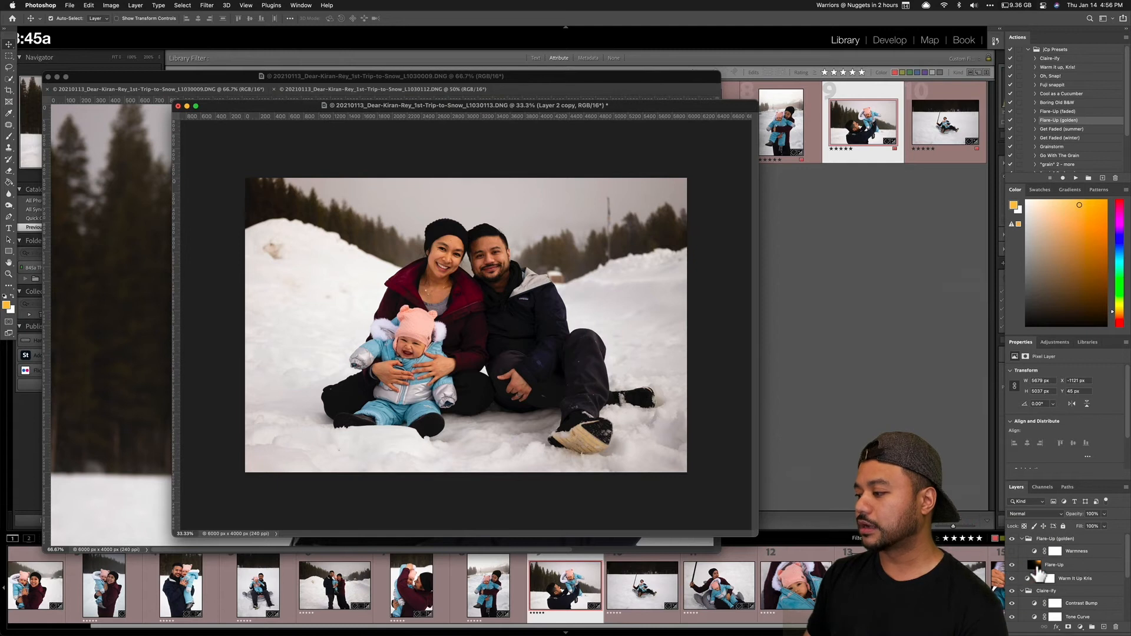
left_click(1012, 565)
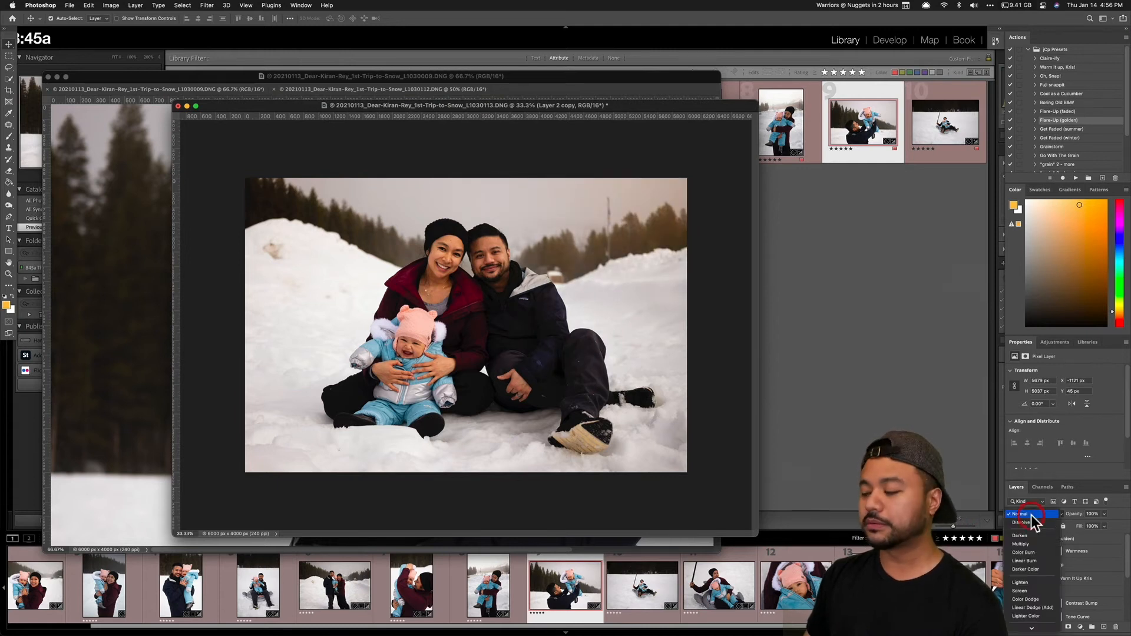
left_click(1059, 566)
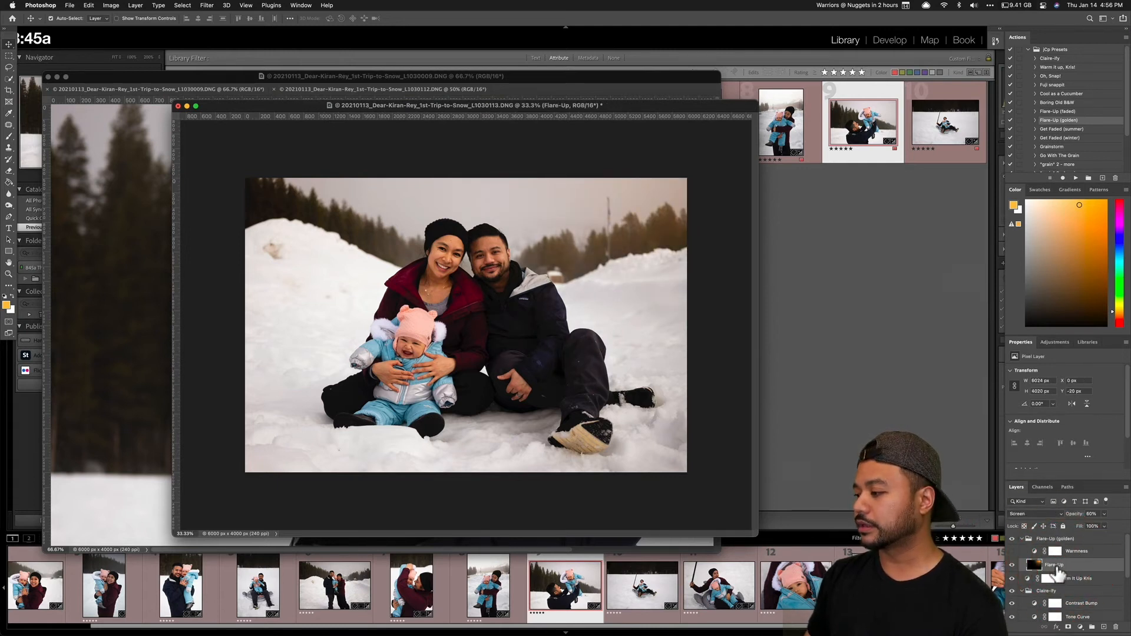
left_click(1011, 547)
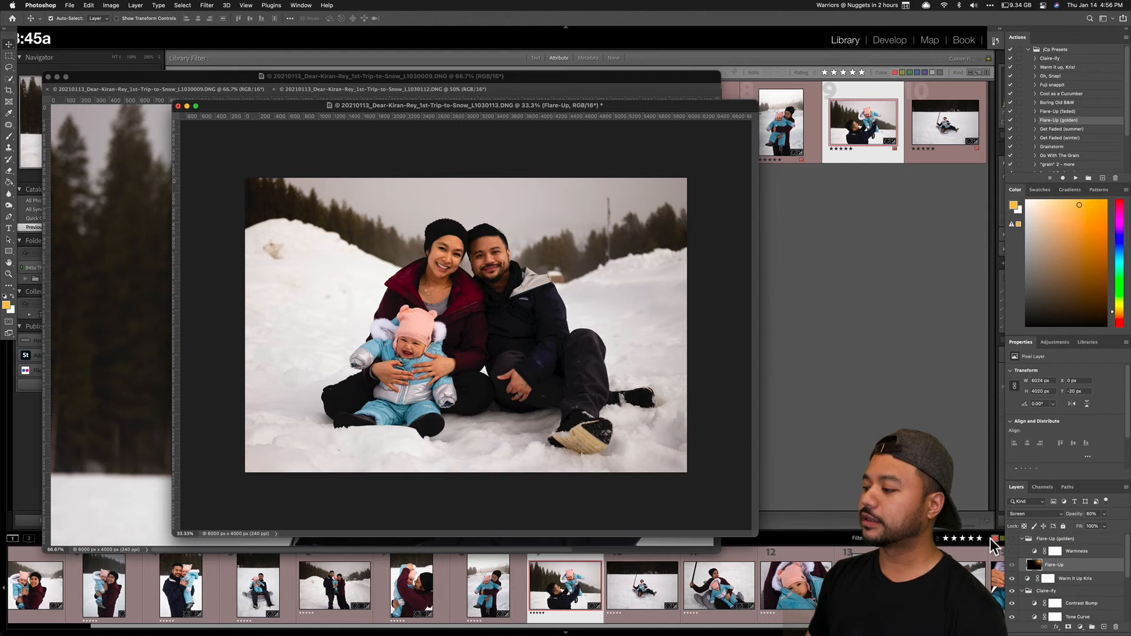
left_click(1011, 546)
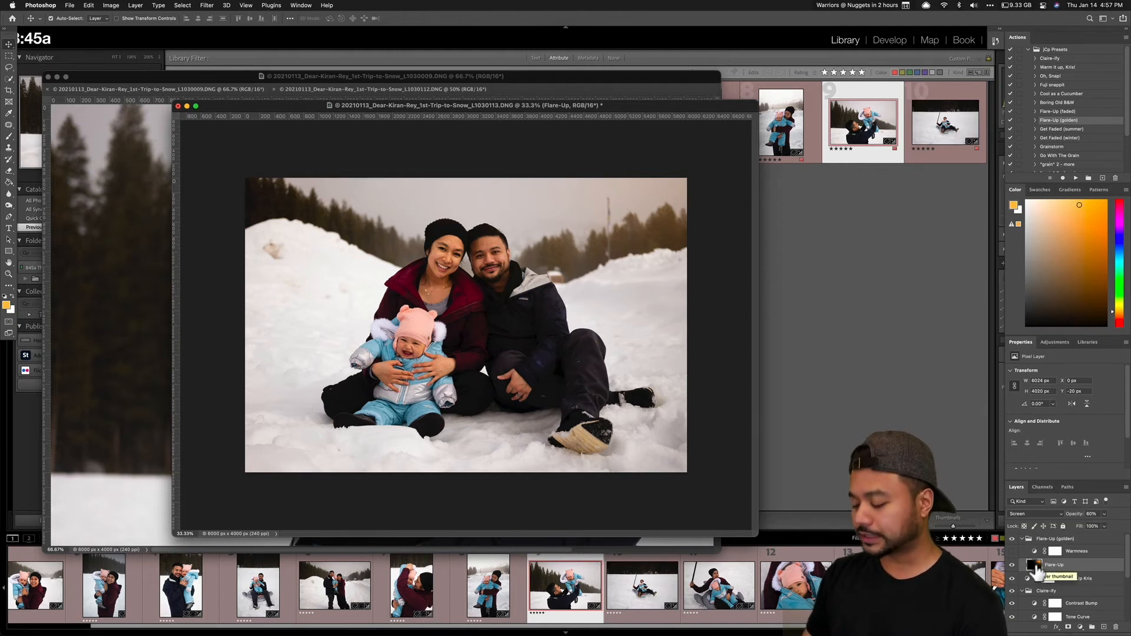
Step: Try the Flare-Up layer at 100% opacity, set it to 60%, and collapse the Flare-Up (golden) group
key("v")
key("0")
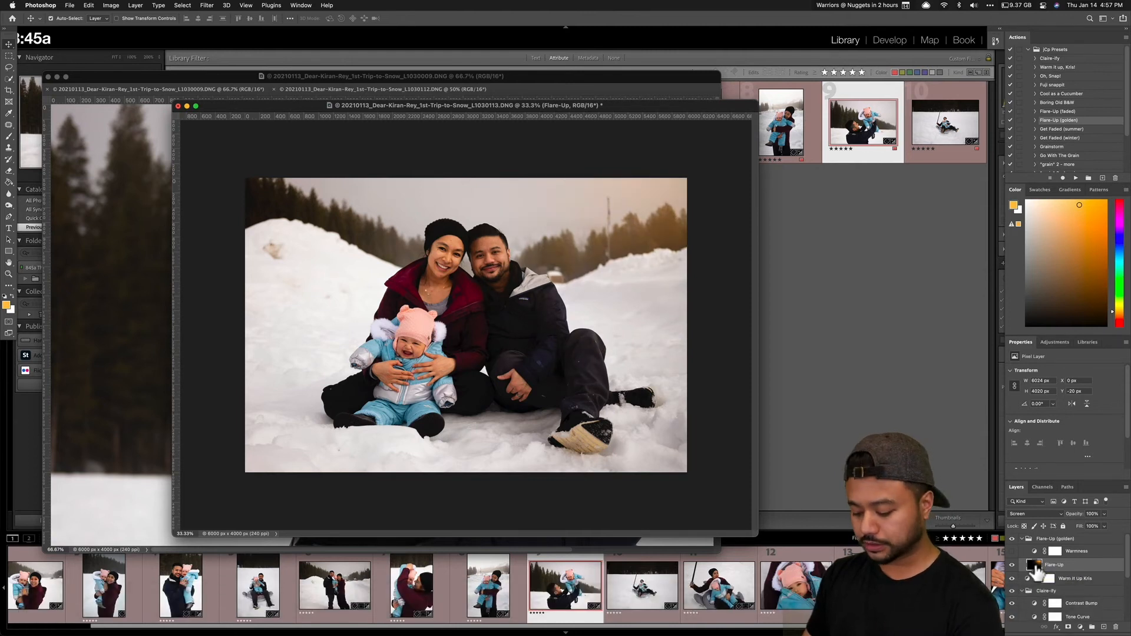
key("6")
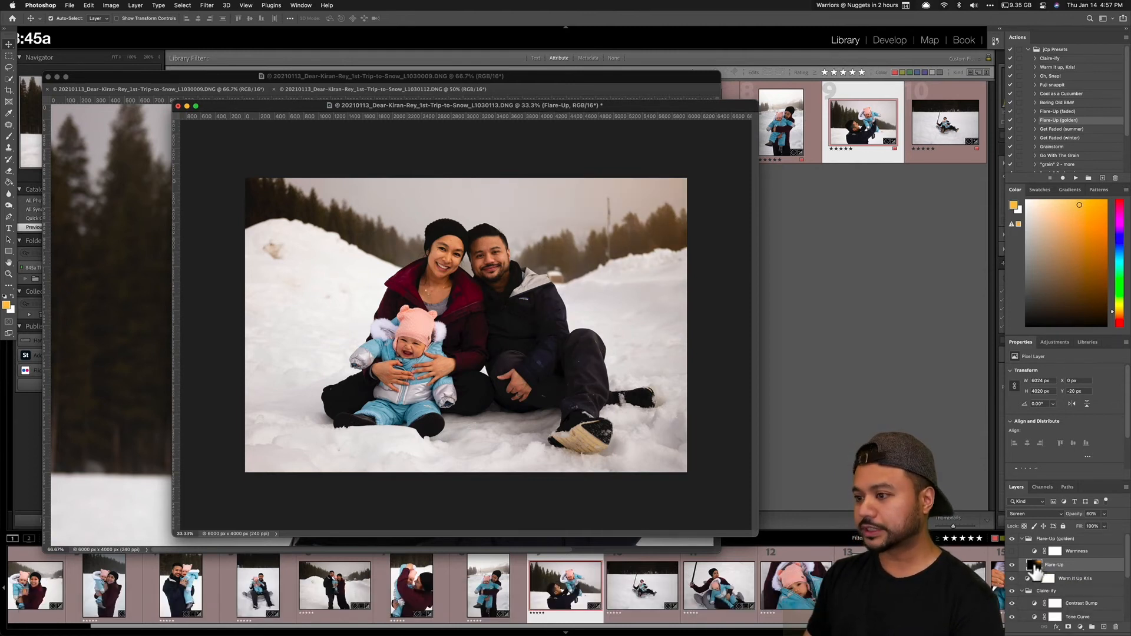
left_click(1022, 538)
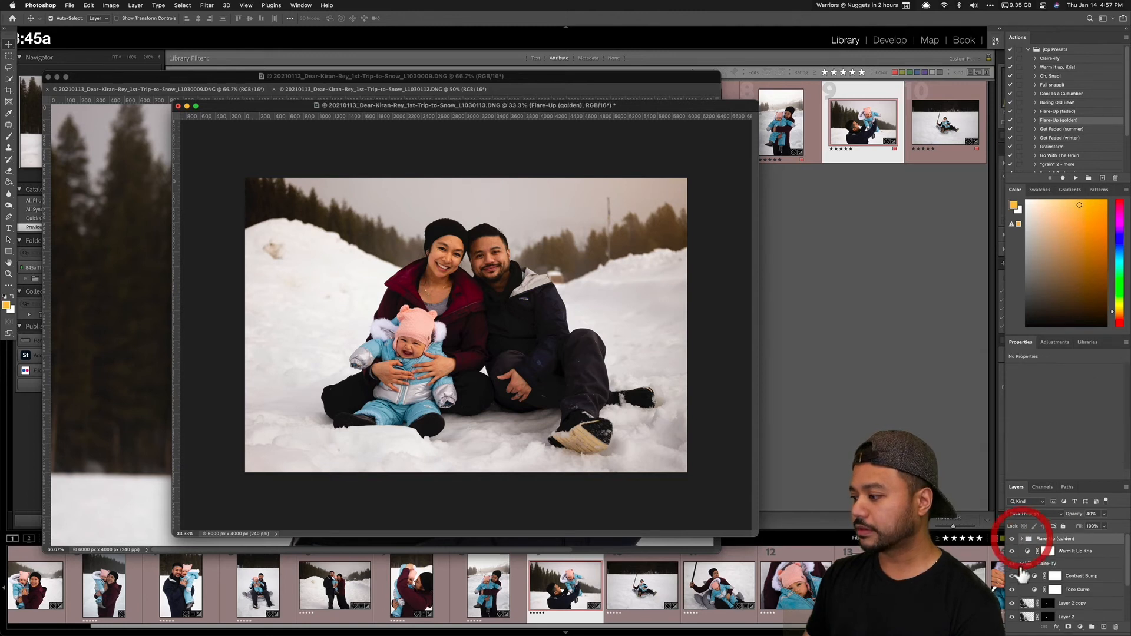
left_click_drag(442, 106, 462, 100)
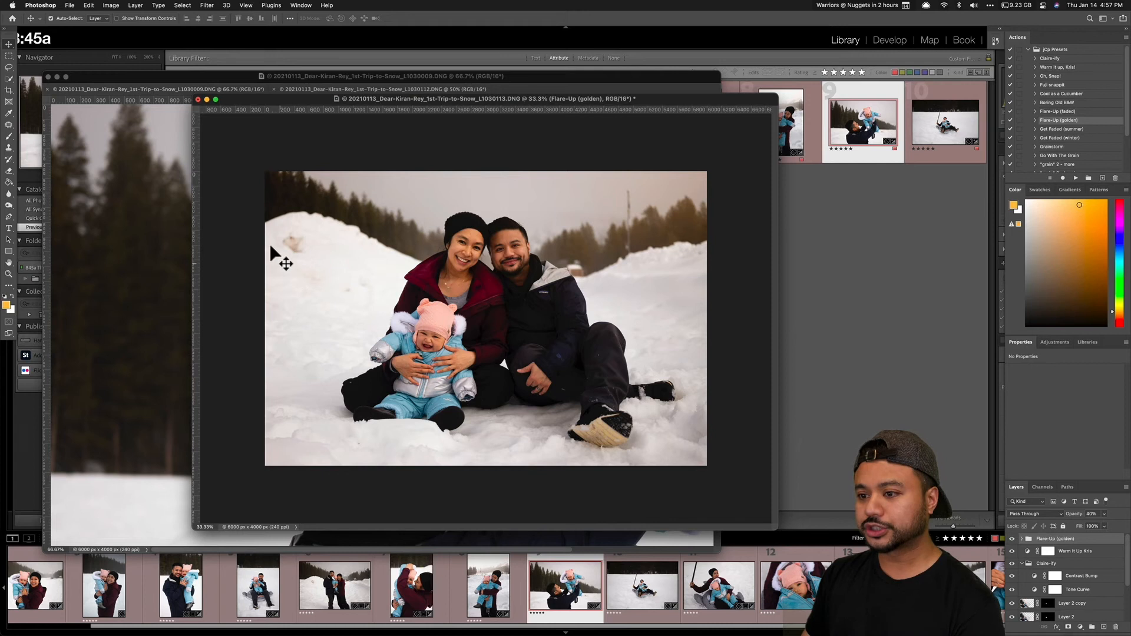
Step: Use the Patch tool on the Background copy layer to patch a small snow area beside the woman's shoulder, and deselect
scroll(1026, 607, "down", 3)
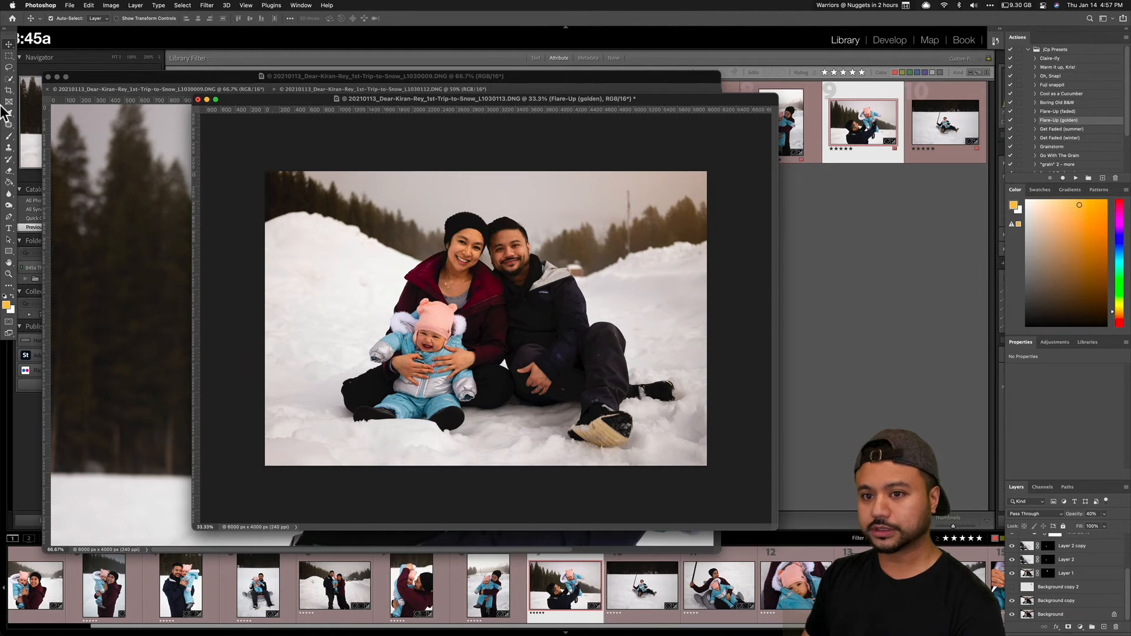
left_click(8, 125)
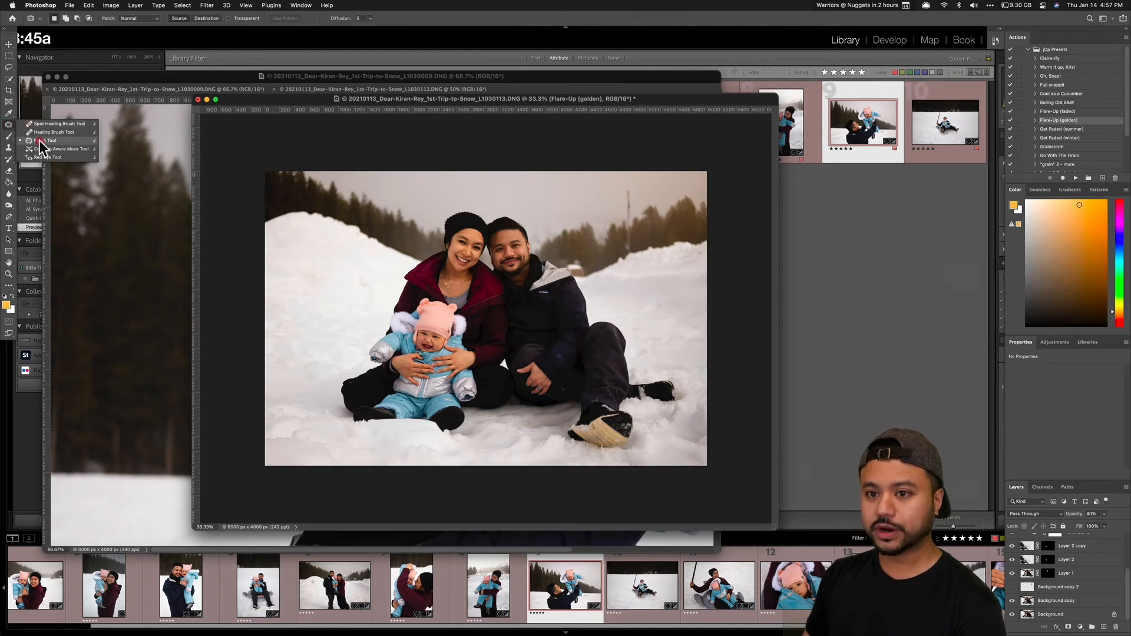
left_click(40, 140)
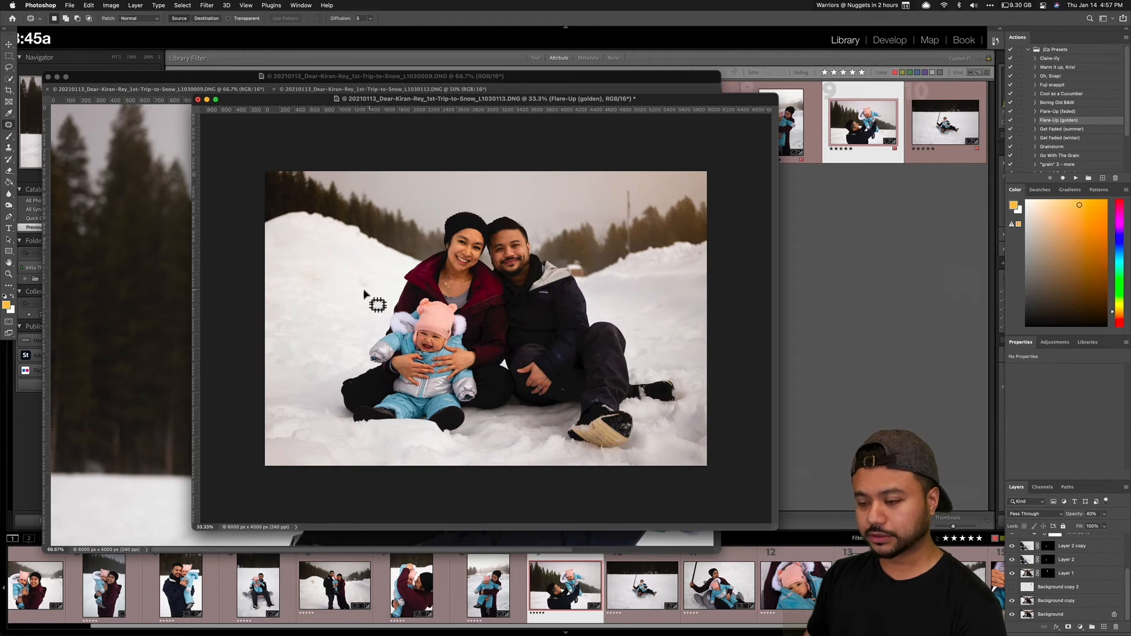
mouse_move(359, 288)
left_mouse_down()
mouse_move(376, 280)
mouse_move(358, 286)
left_mouse_up()
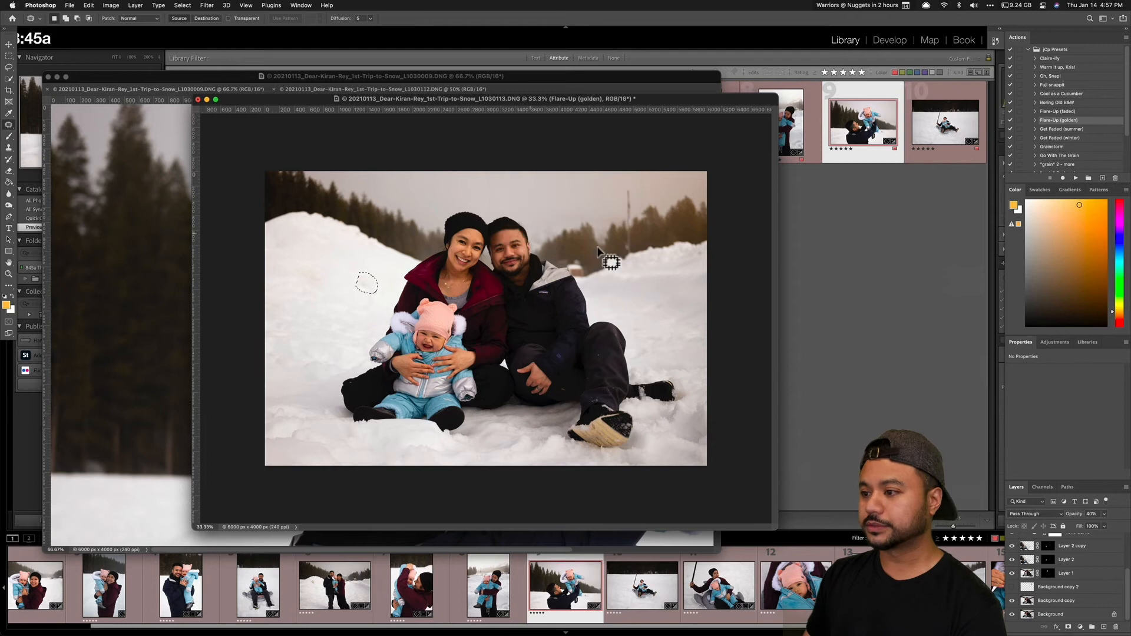
left_click(1028, 601)
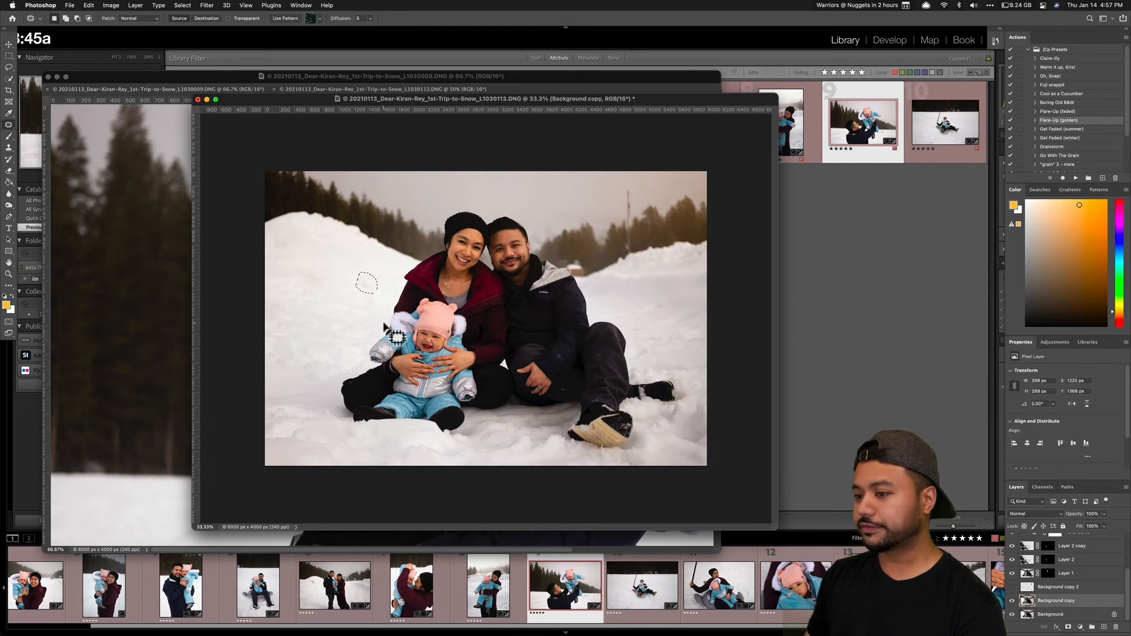
left_click_drag(372, 285, 343, 291)
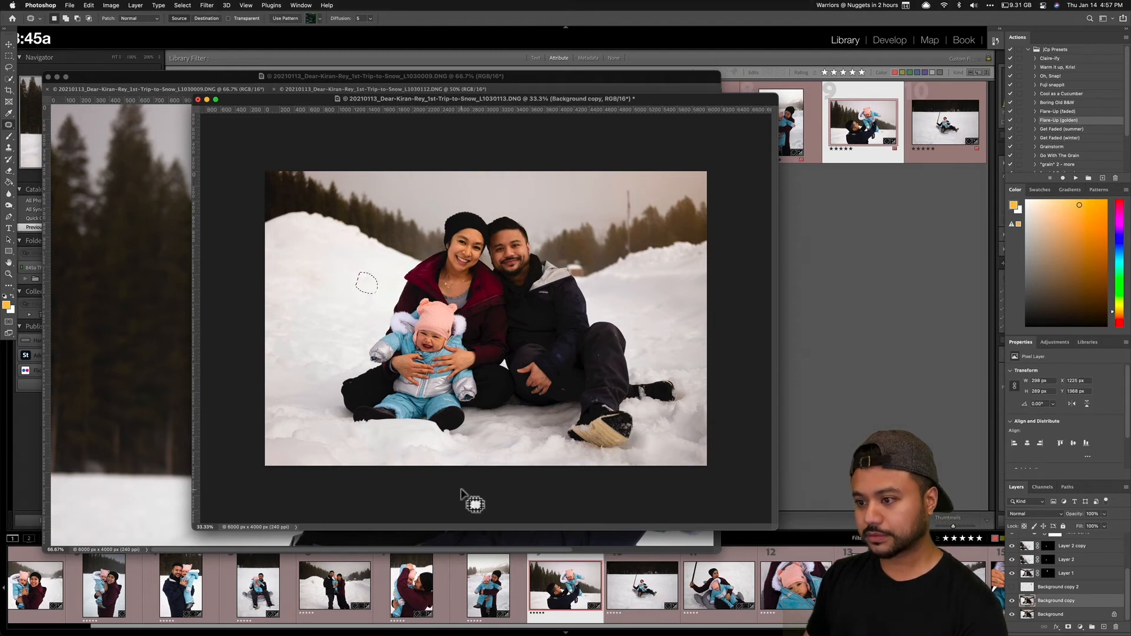
key("super+d")
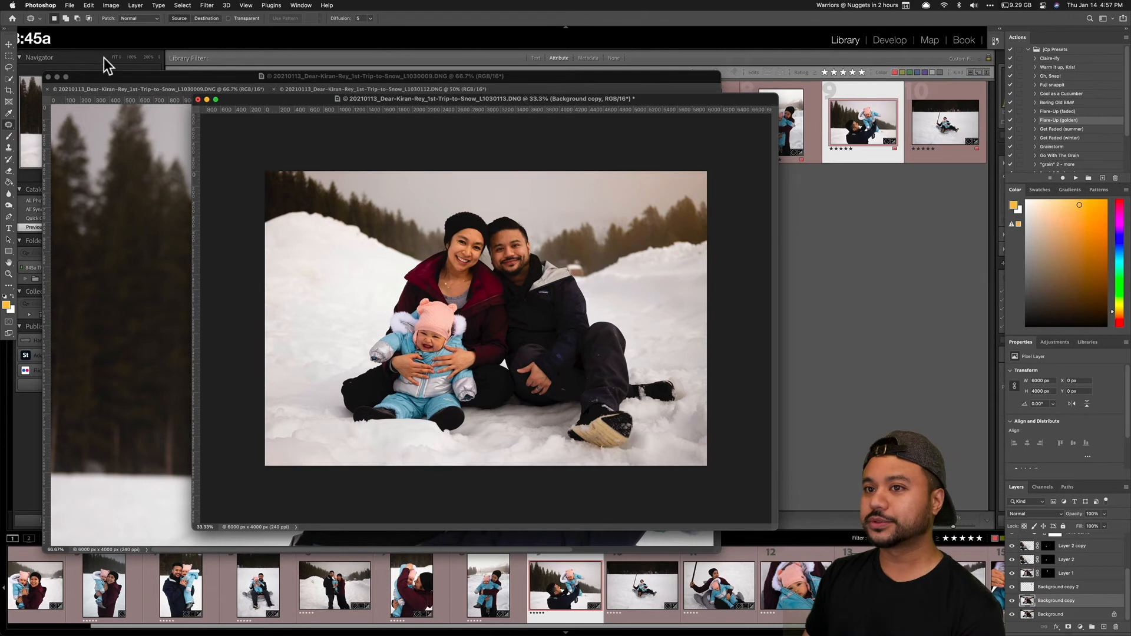
Step: Look for the Content-Aware Fill command, and dock the family photo's window as a tab with the other open photos
left_click(111, 6)
mouse_move(93, 8)
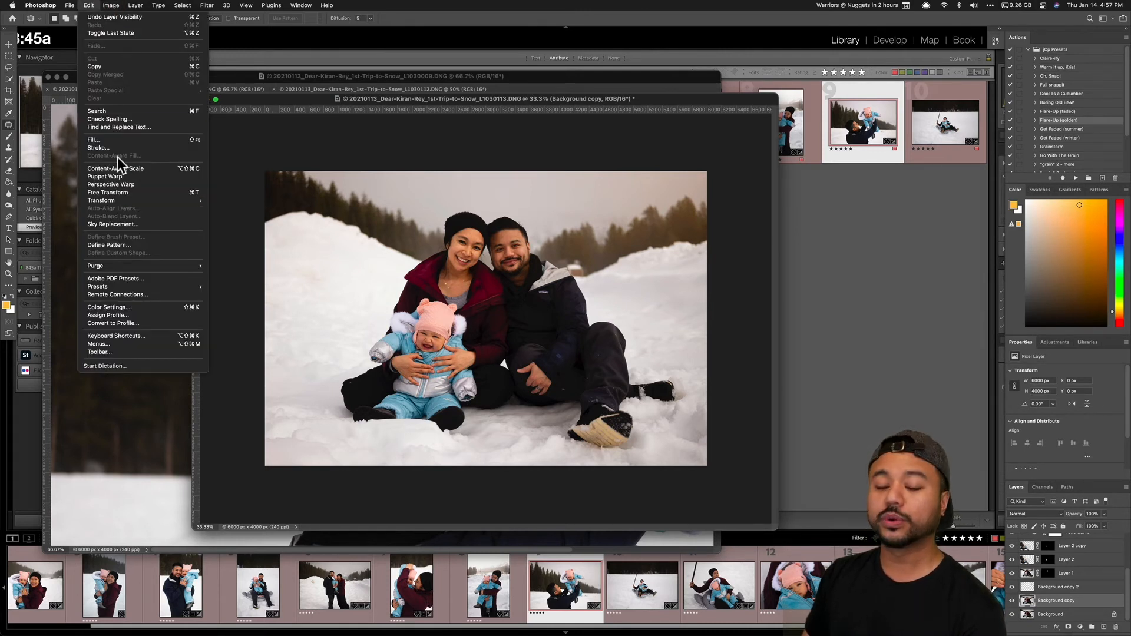
left_click(518, 101)
left_click_drag(518, 101, 539, 96)
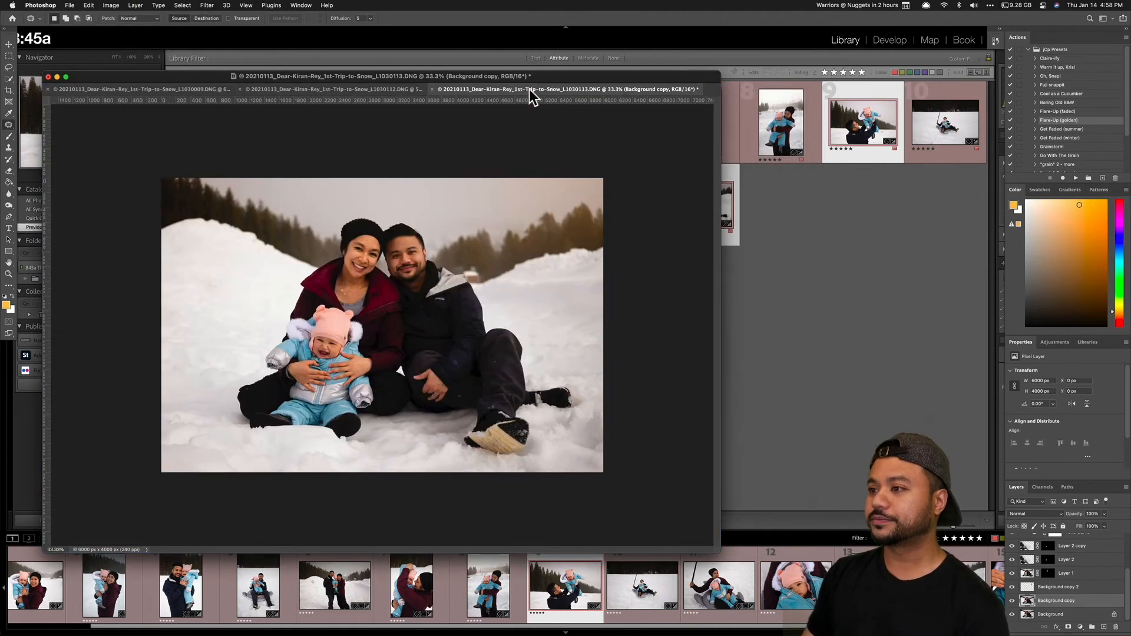
key("super+equal")
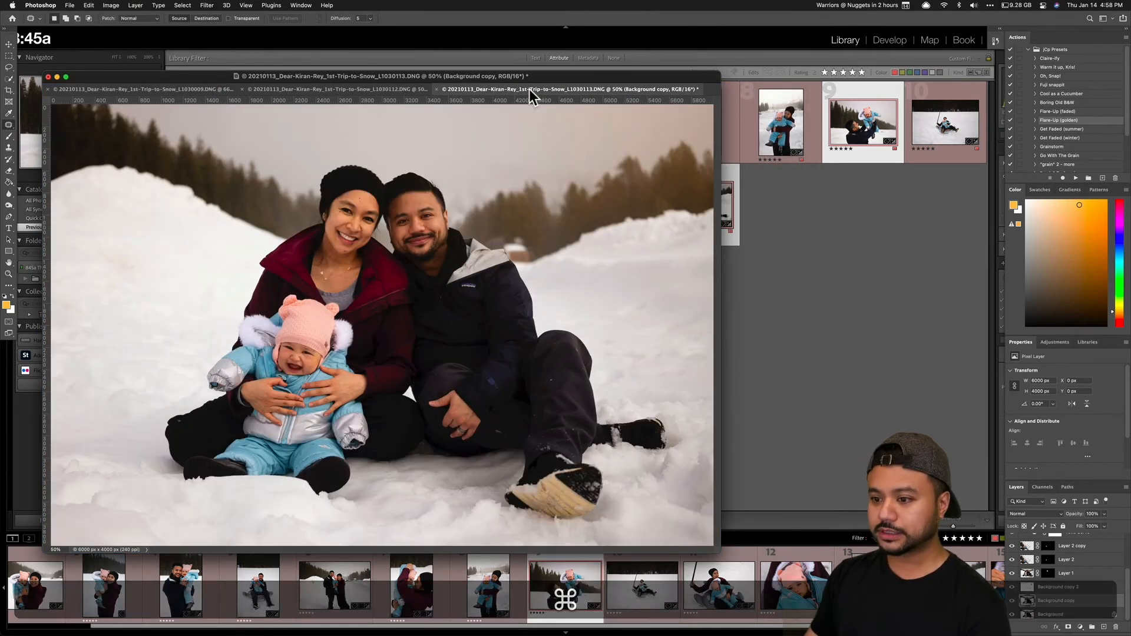
left_click_drag(519, 76, 591, 66)
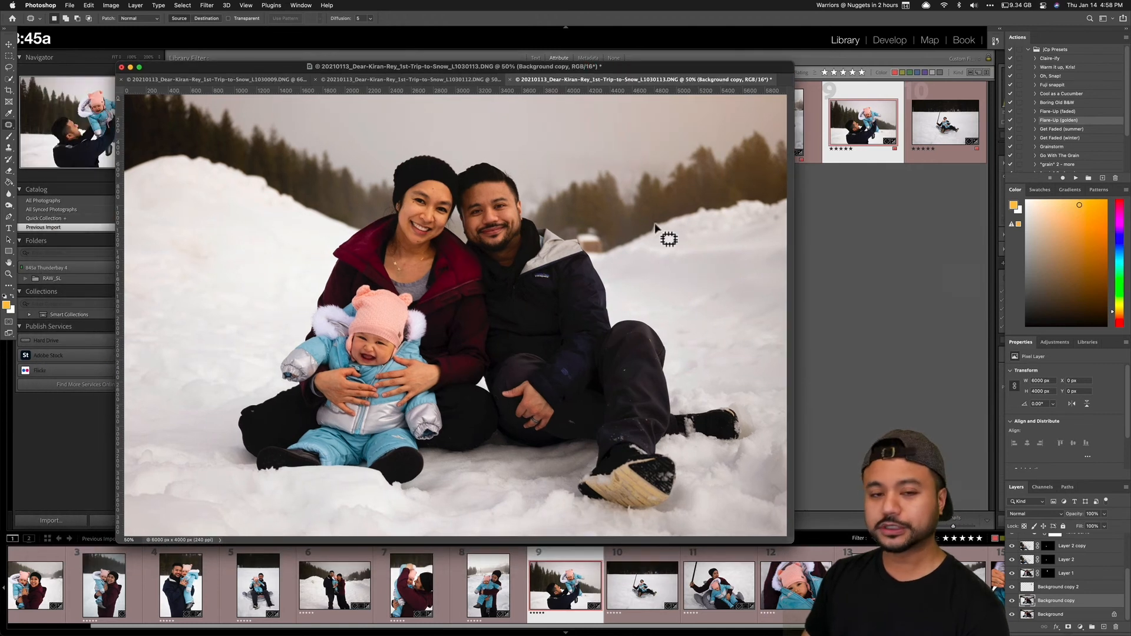
Step: Patch a small spot of skin beside the woman's necklace on the Background copy layer, and deselect
key("super+equal")
key("super+equal")
key("super+minus")
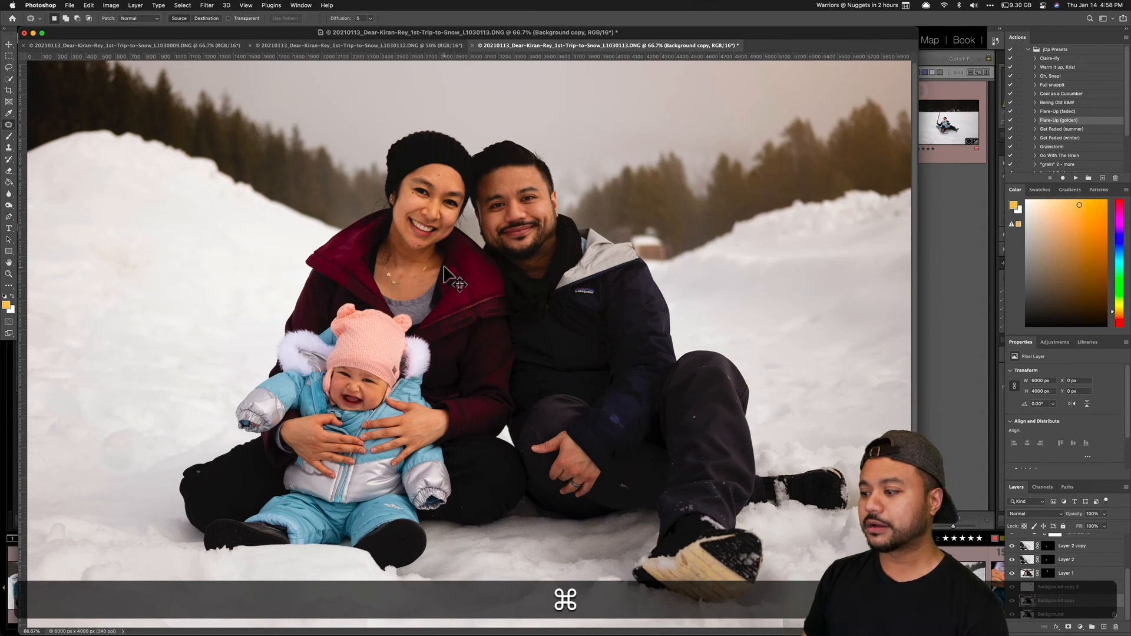
key("super+equal")
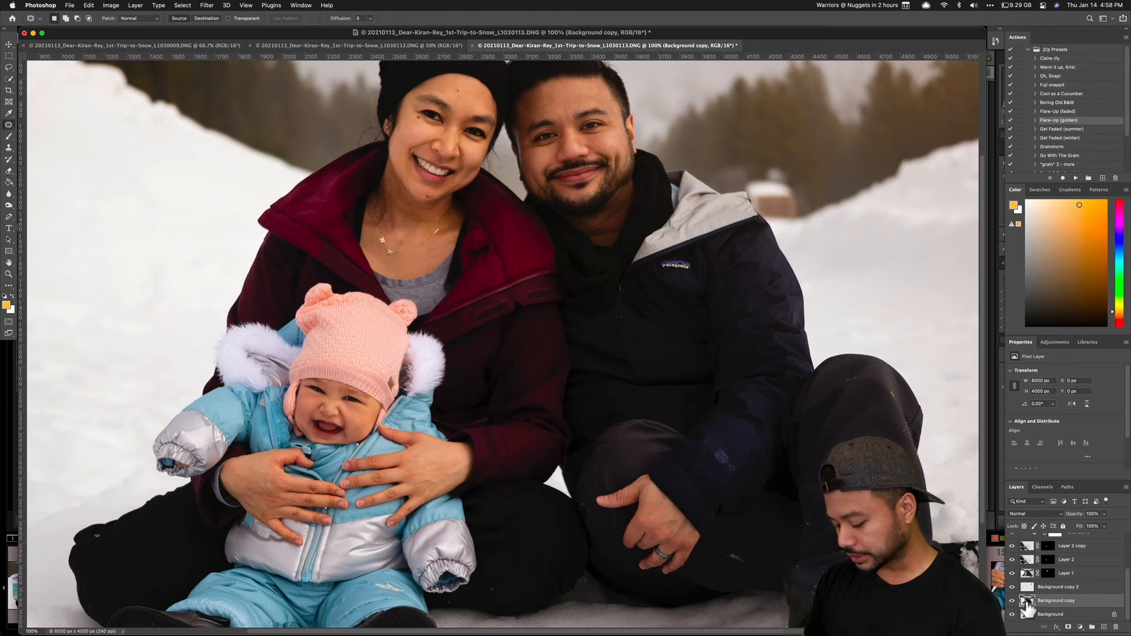
left_click(406, 238)
left_click_drag(402, 245, 412, 234)
key("super+d")
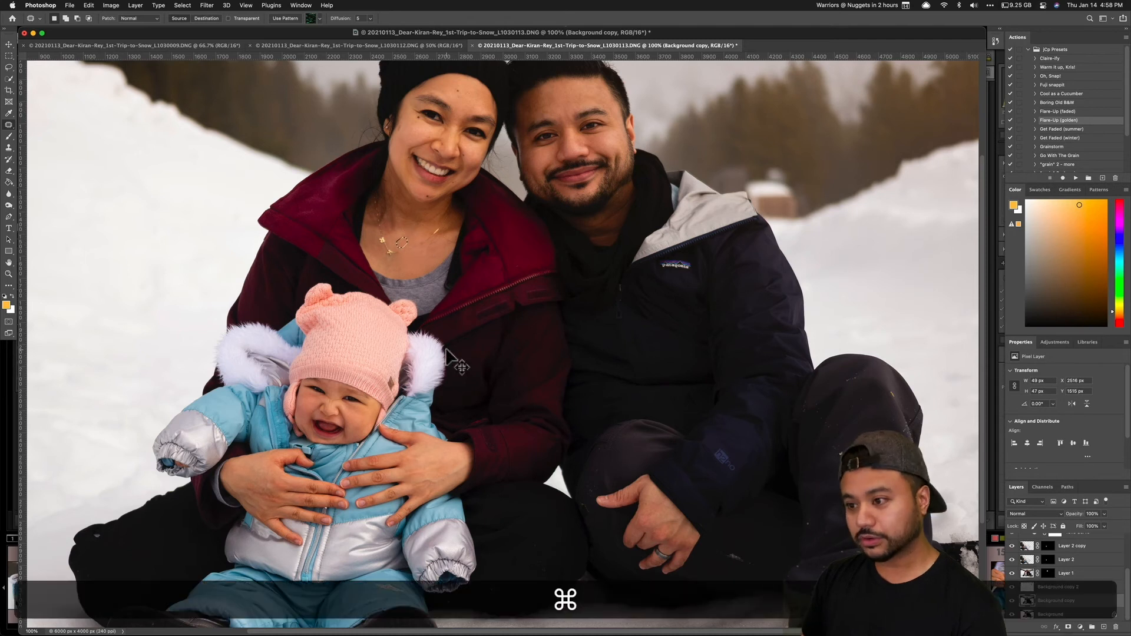
Step: Check the whole family photo at 50% and select the Flare-Up (golden) group
key("super+minus")
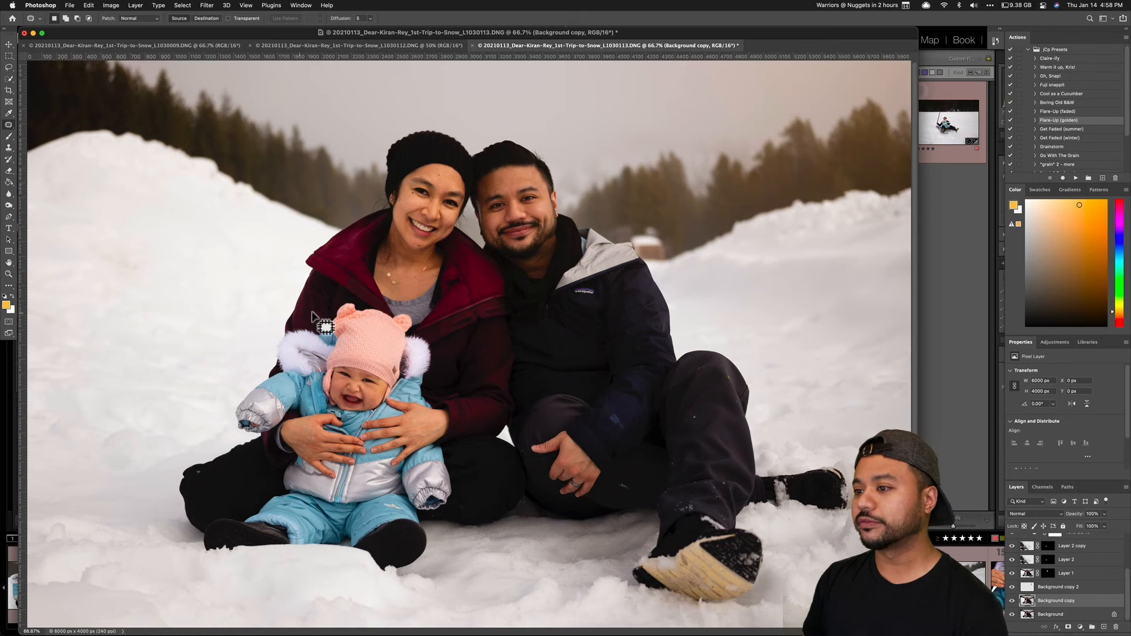
key("super+minus")
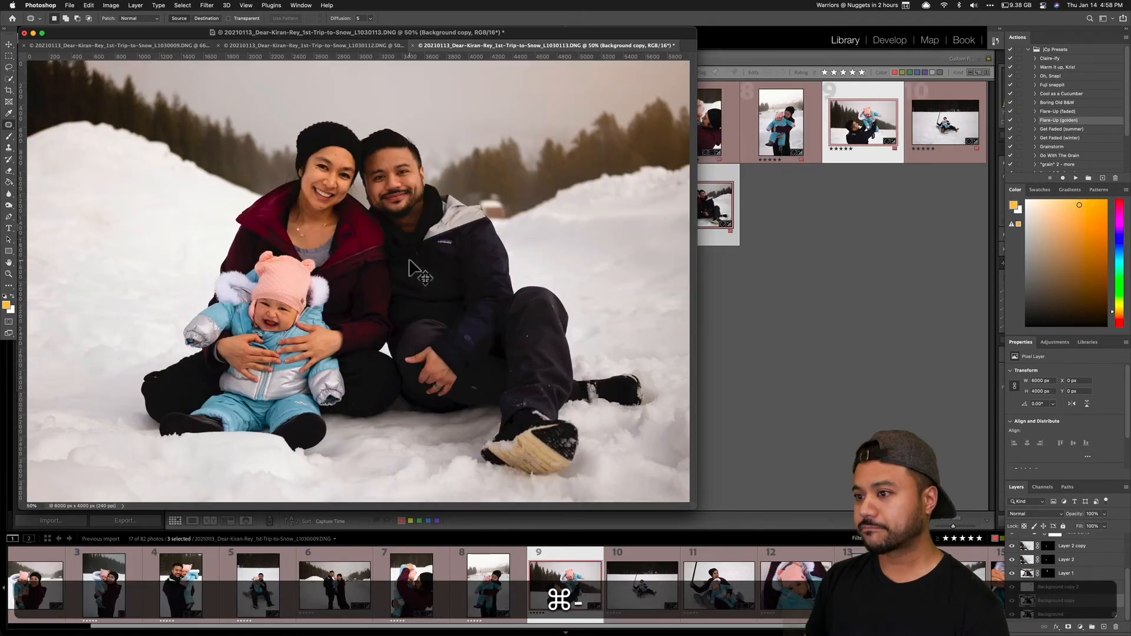
key("super+equal")
key("super+minus")
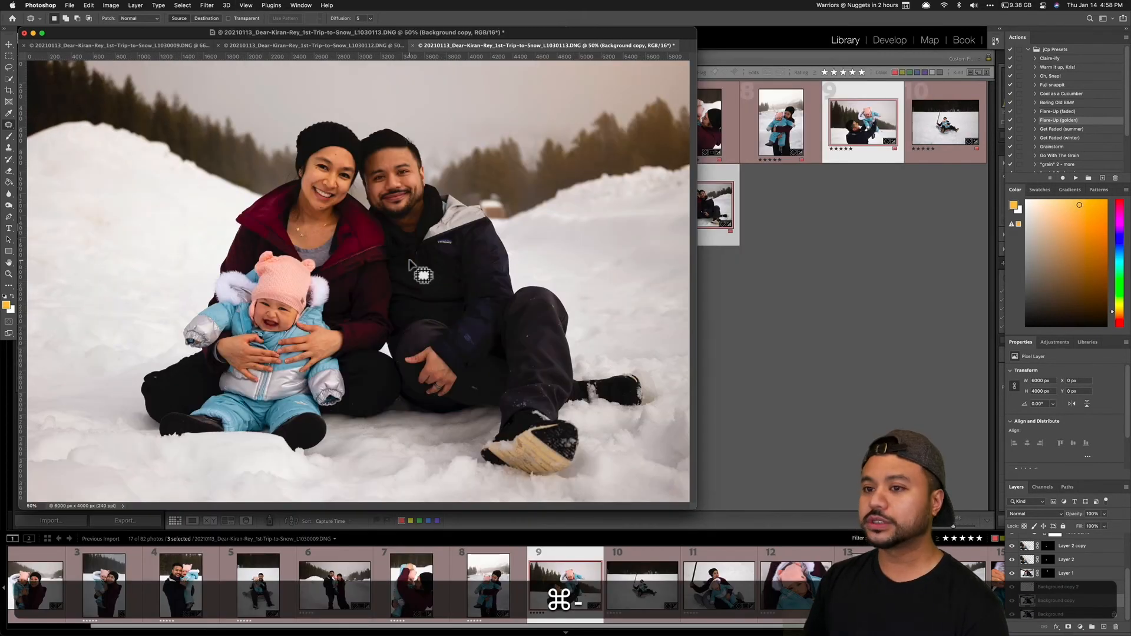
scroll(1055, 580, "up", 3)
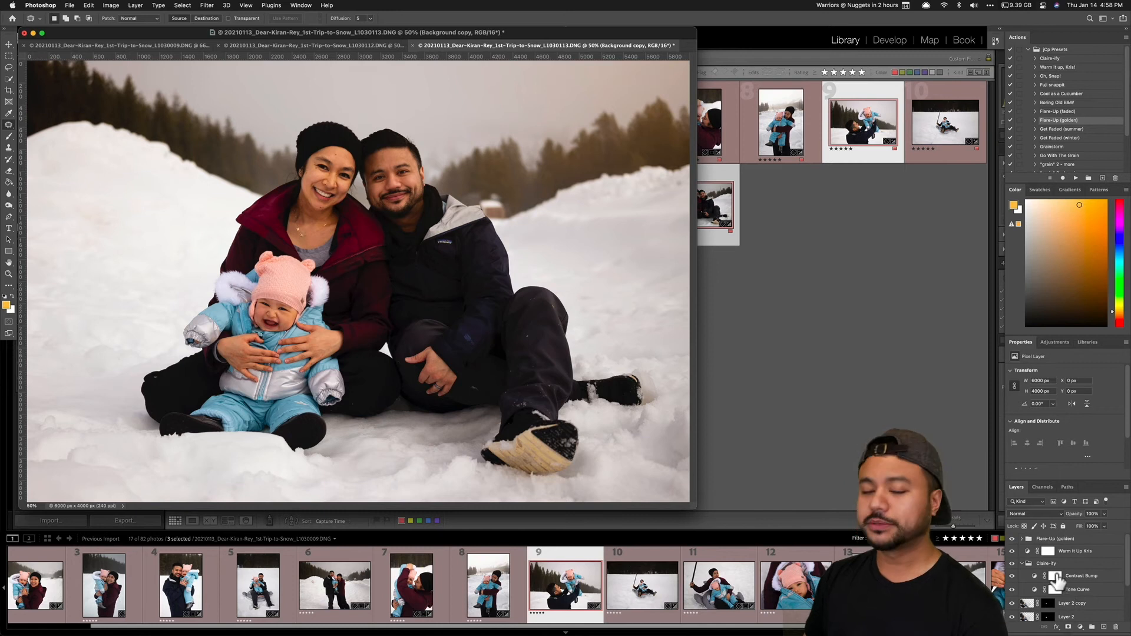
left_click(1058, 540)
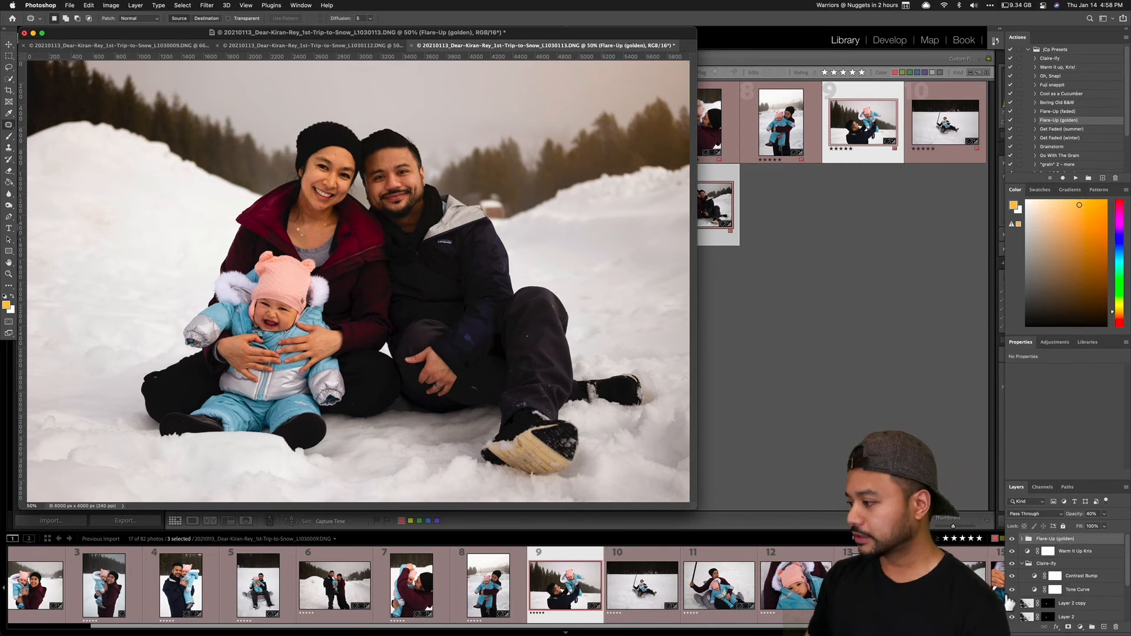
Step: Duplicate all layers from the Flare-Up (golden) group down to Background and merge the duplicates into one layer
key("v")
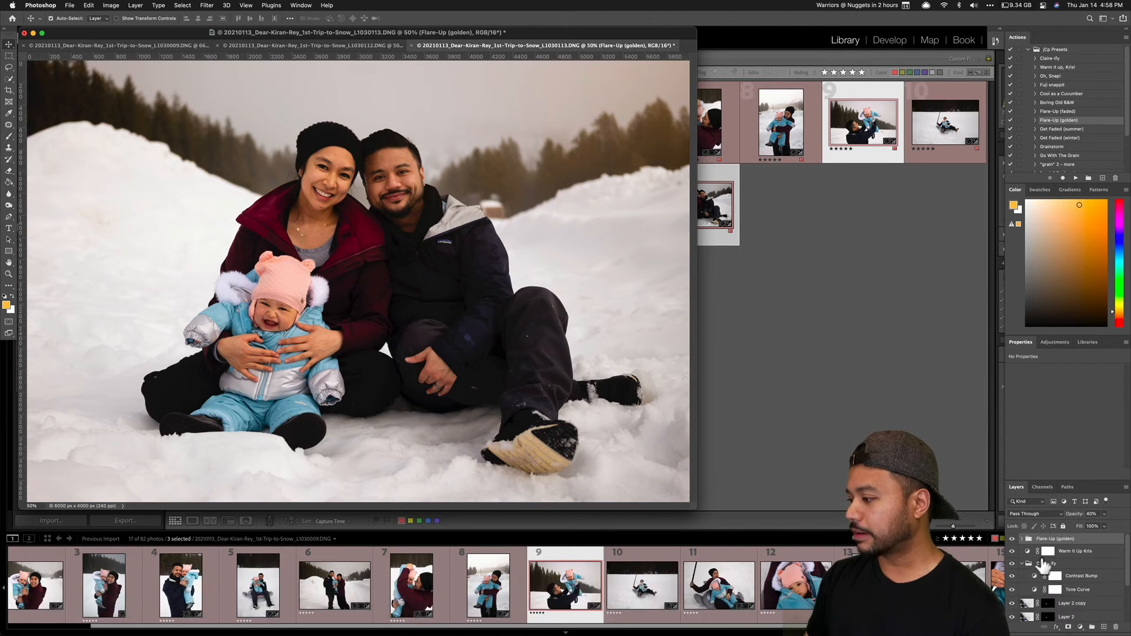
scroll(1044, 568, "down", 3)
left_click(1047, 616, "shift")
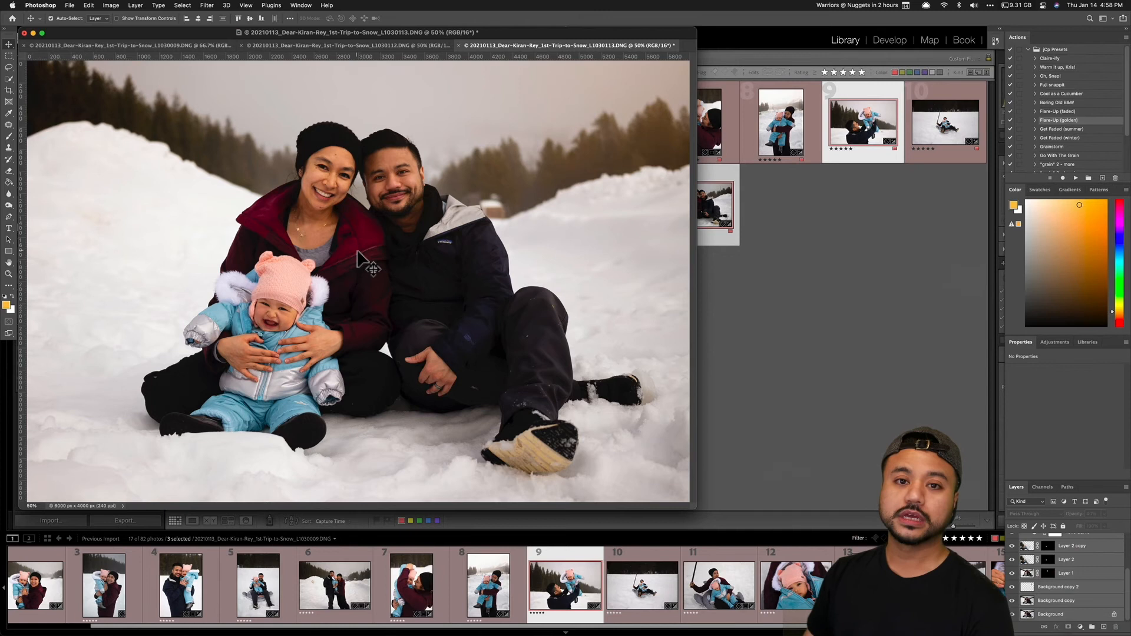
key("super+j")
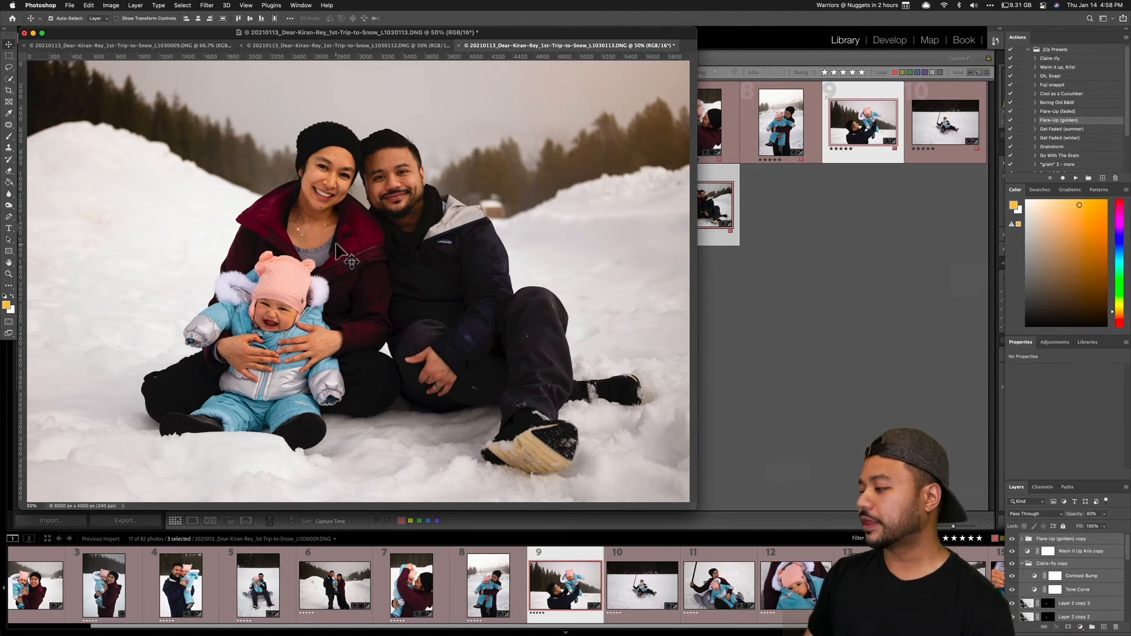
key("super+e")
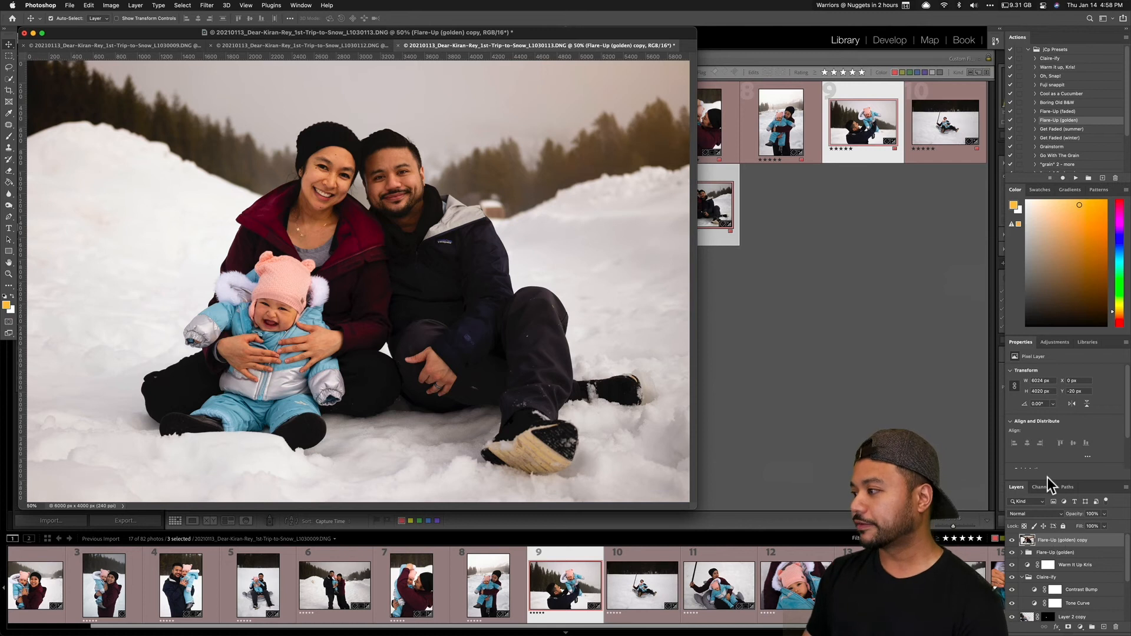
Step: Run the High Pass Sharpen action on the merged Flare-Up (golden) copy layer
scroll(1069, 117, "down", 3)
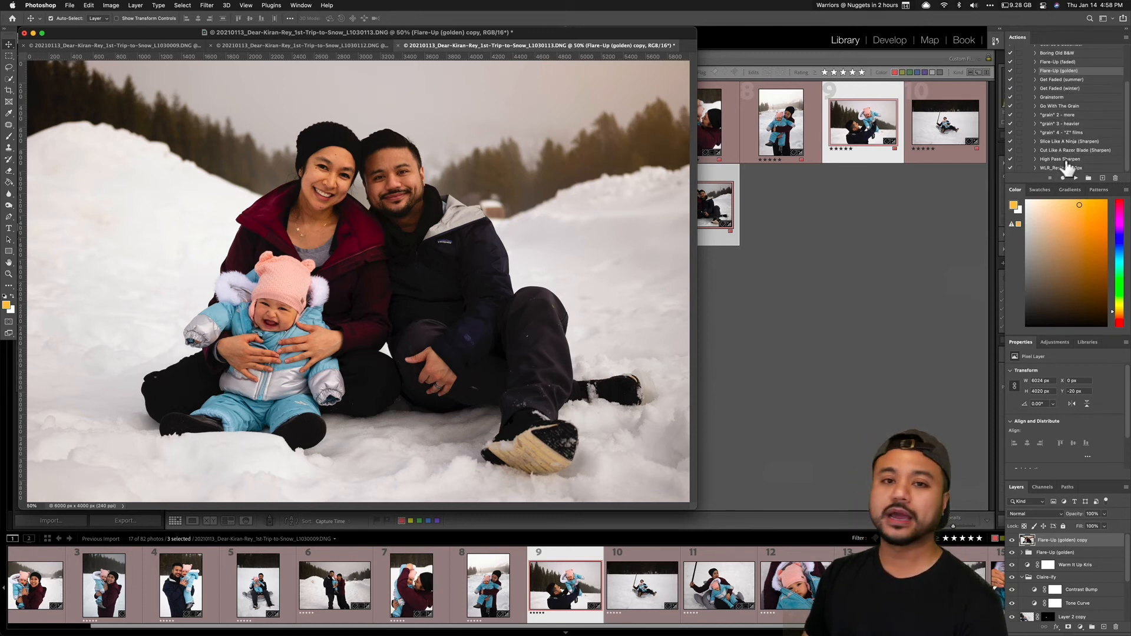
left_click(1066, 162)
left_click(1035, 159)
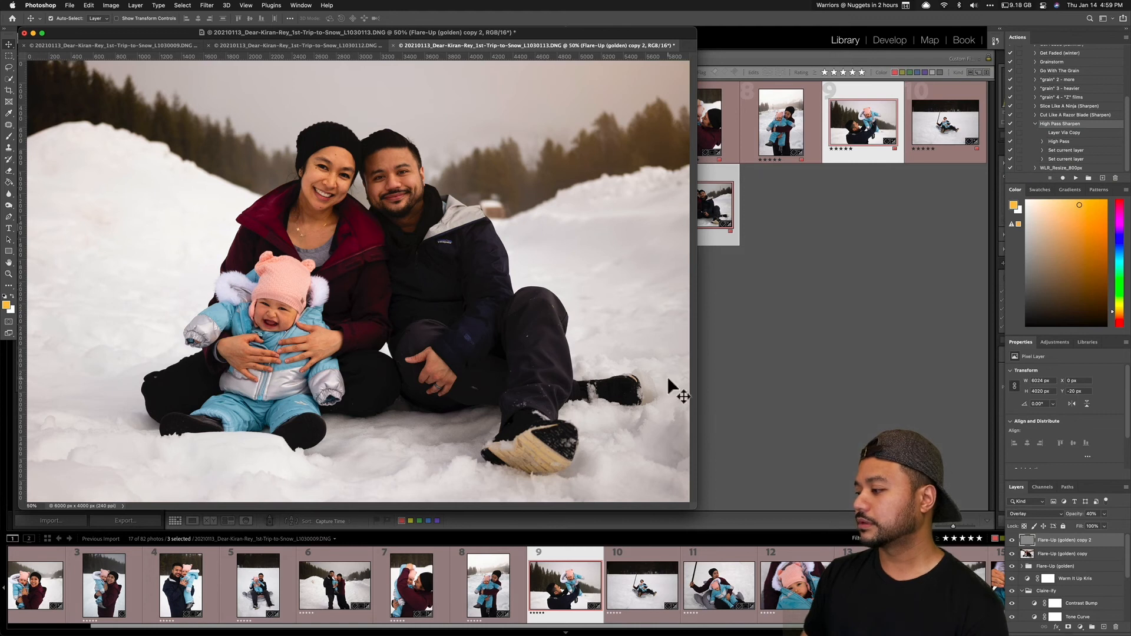
Step: Inspect the couple's faces at 200% with the sharpening layer hidden and shown to compare its effect
key("super+equal")
key("super+equal")
key("super+equal")
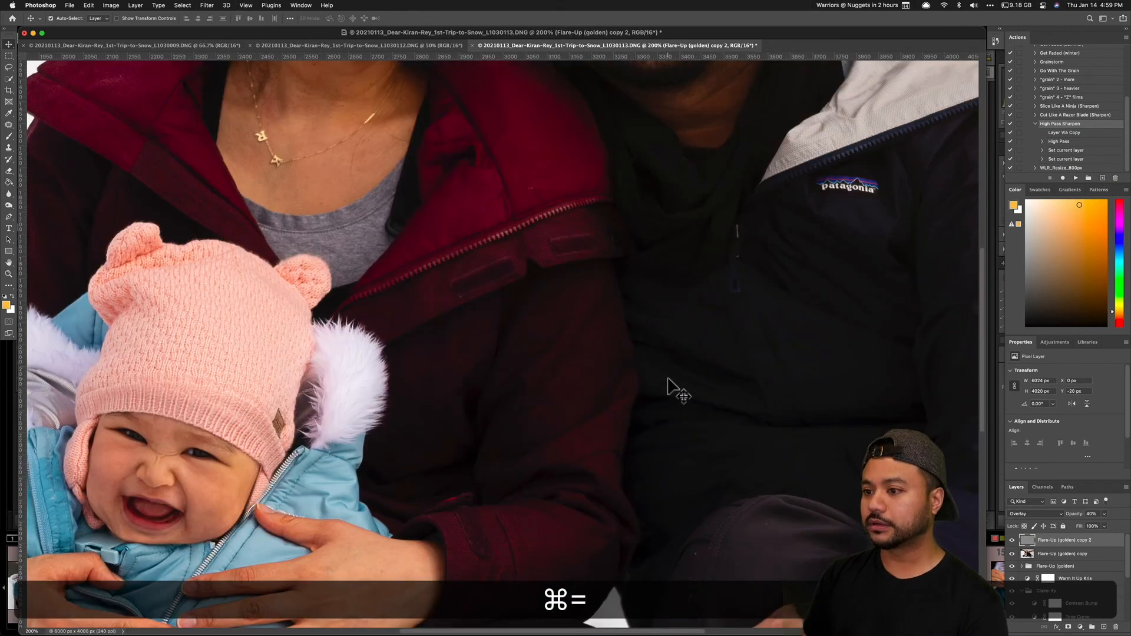
left_click_drag(345, 454, 471, 422)
left_click_drag(729, 171, 598, 430)
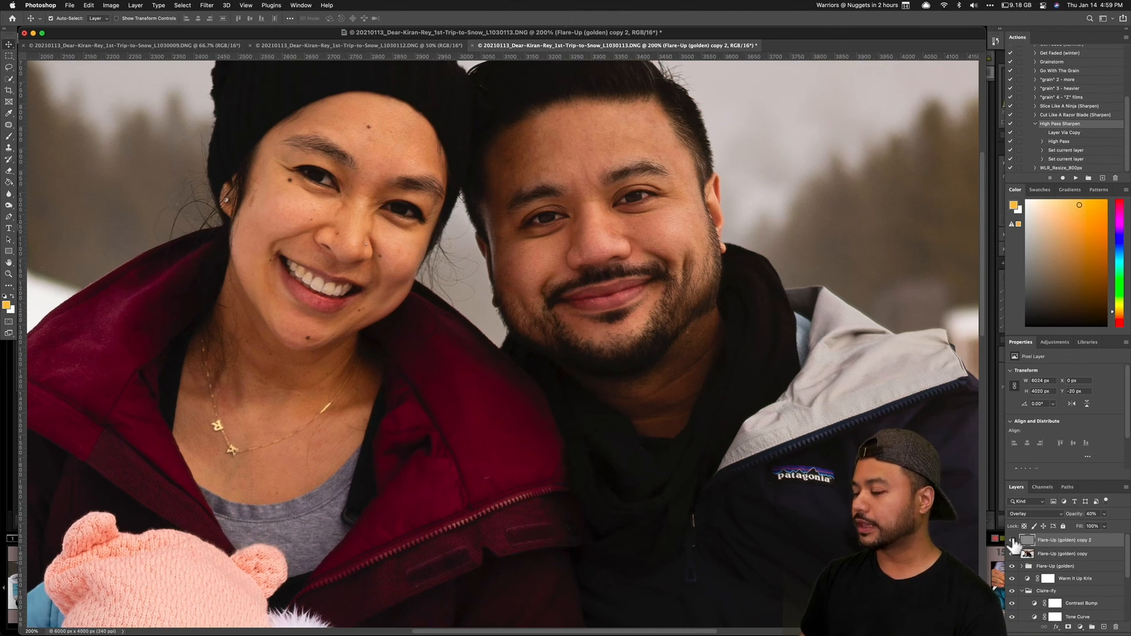
left_click(1012, 540)
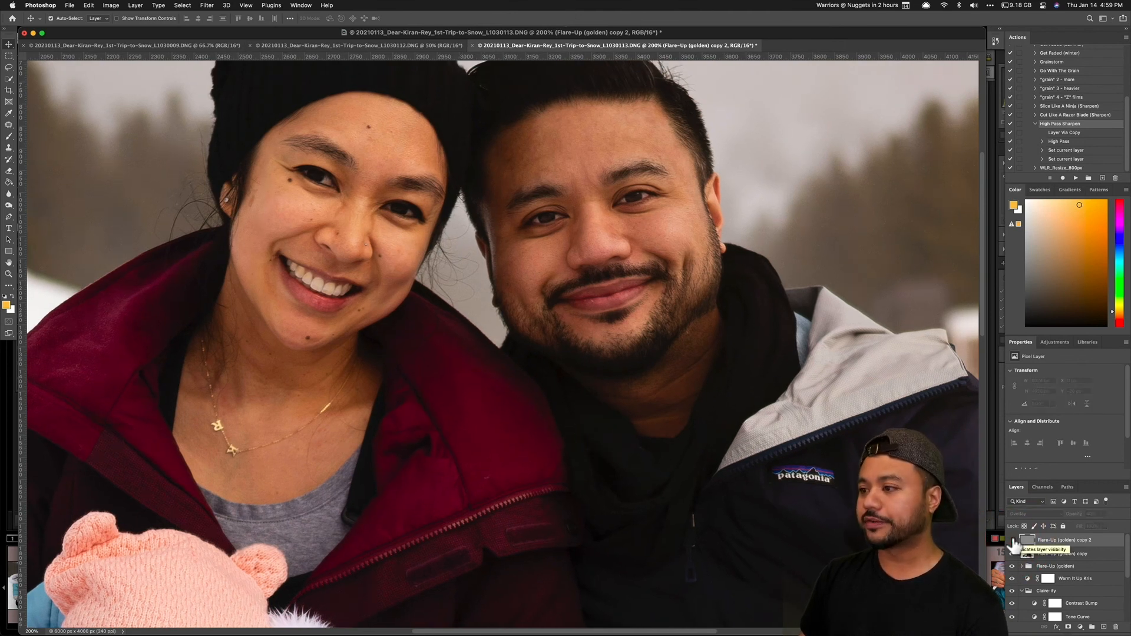
left_click(1013, 541)
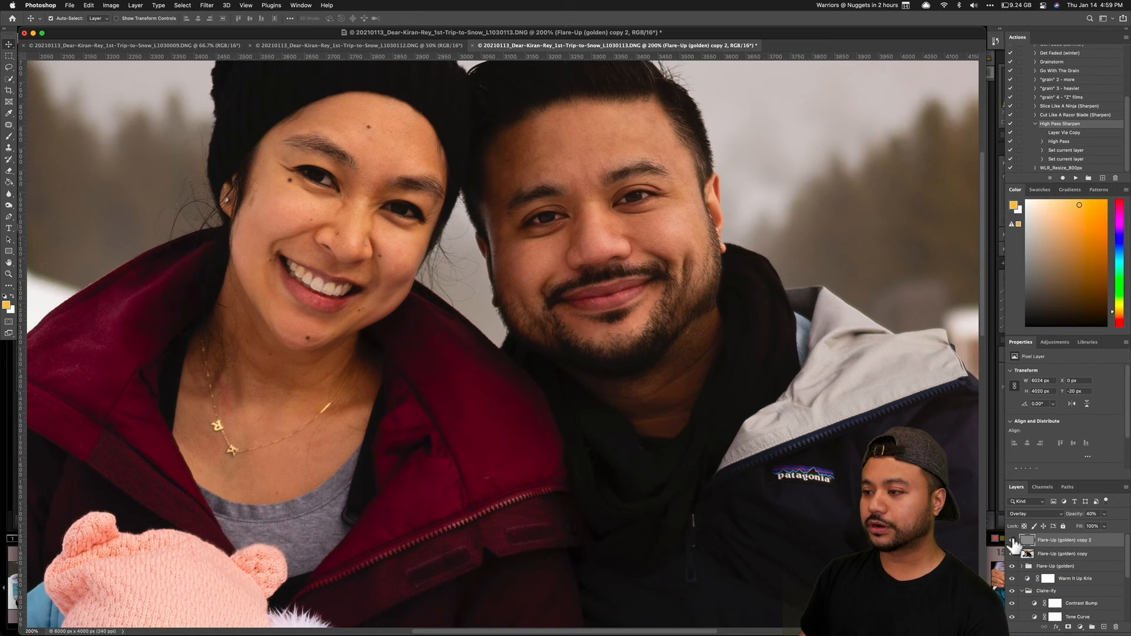
left_click(1013, 540)
left_click(1013, 541)
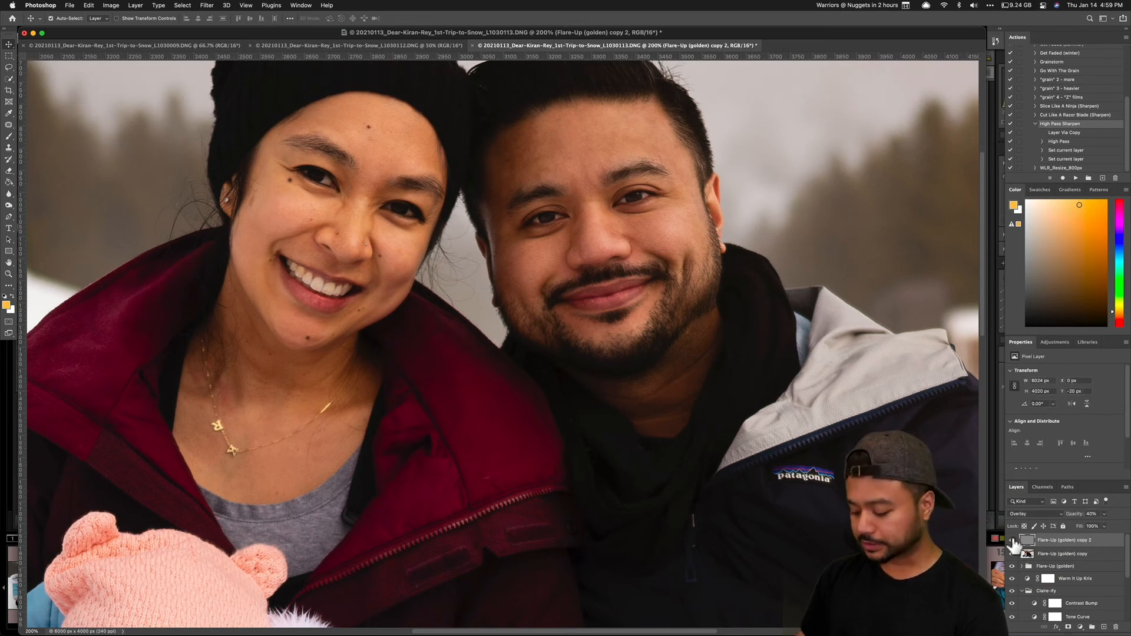
Step: Try the sharpening layer at 100% opacity, set it to 30%, and compare the photo with and without it
key("0")
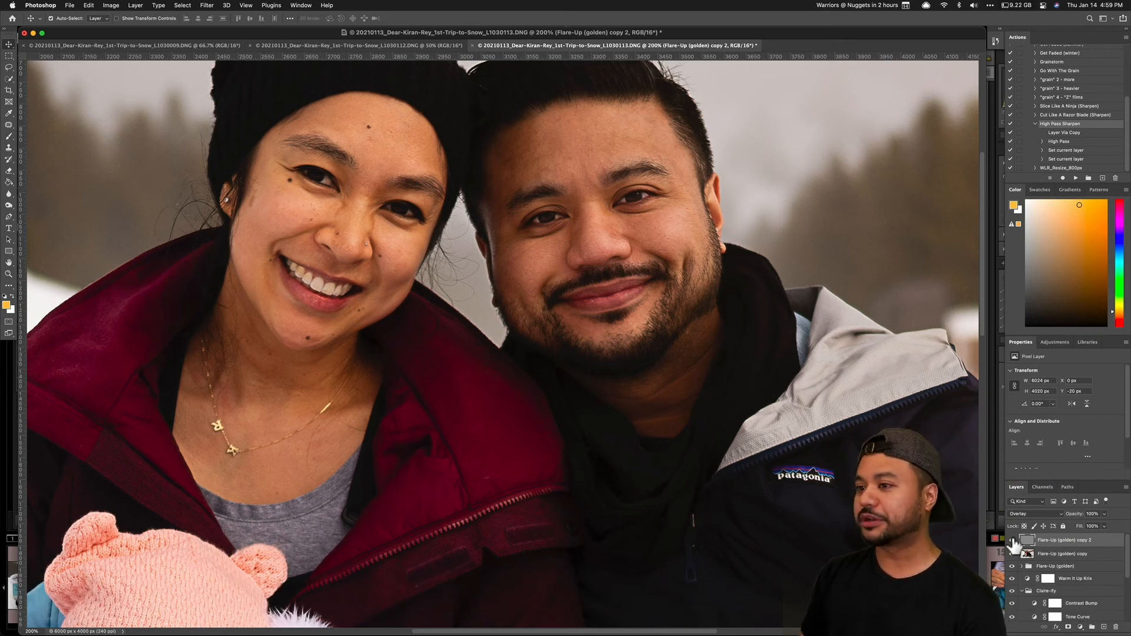
key("4")
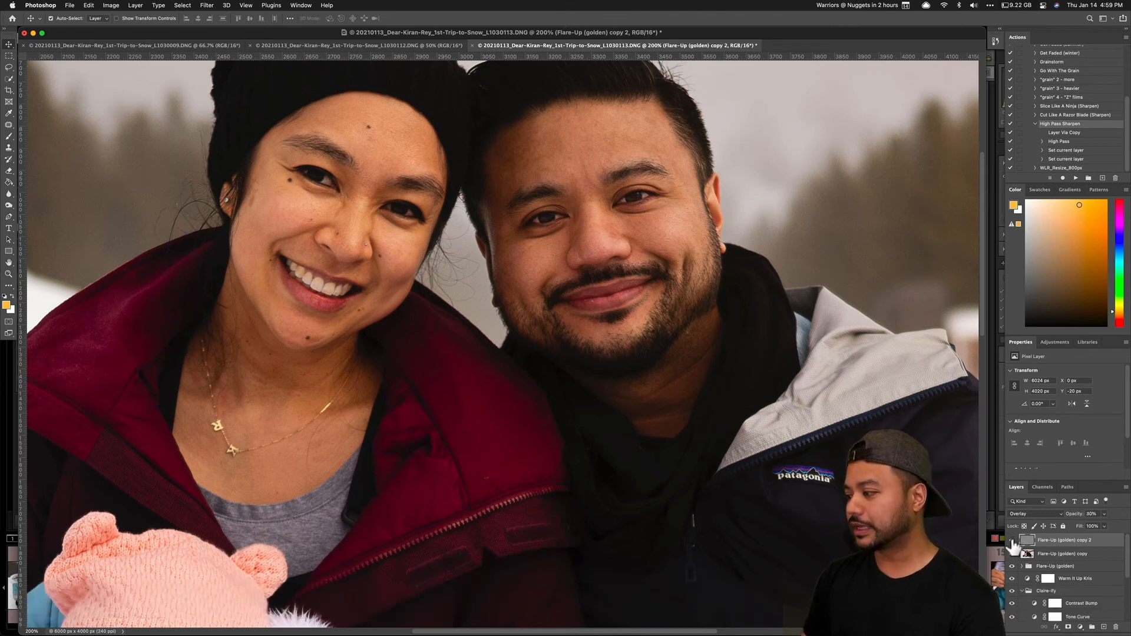
left_click(1011, 541)
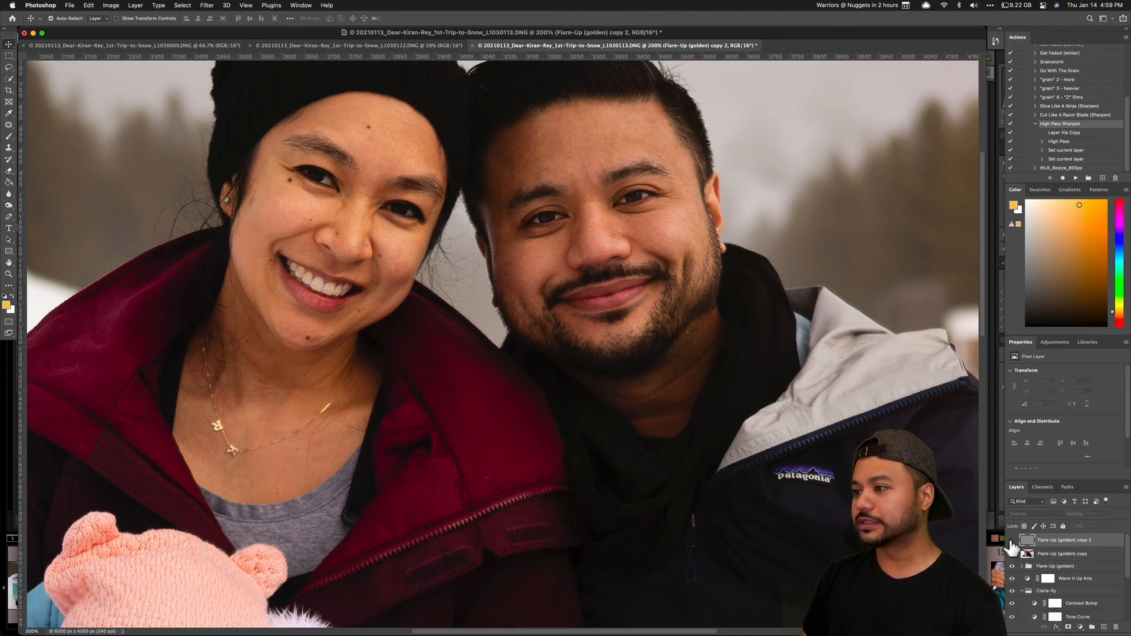
left_click(1011, 541)
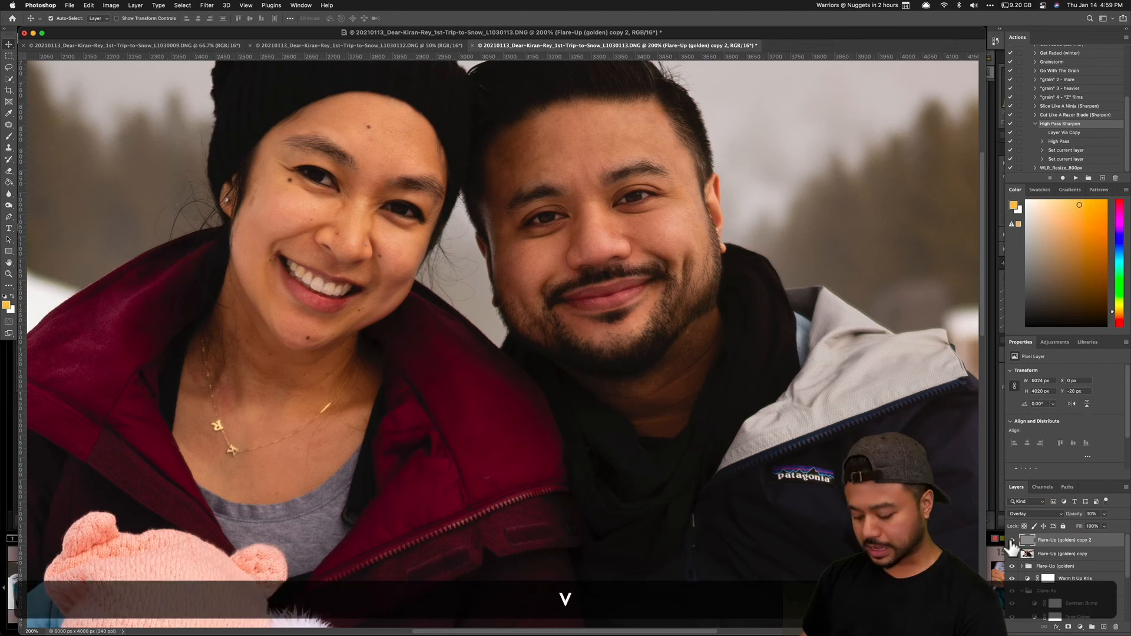
Step: View the whole photo at 50% in an enlarged window and start Save As with "_edit" appended to the file name
key("super+minus")
key("super+minus")
key("super+v")
left_click_drag(695, 512, 852, 552)
key("shift+super+s")
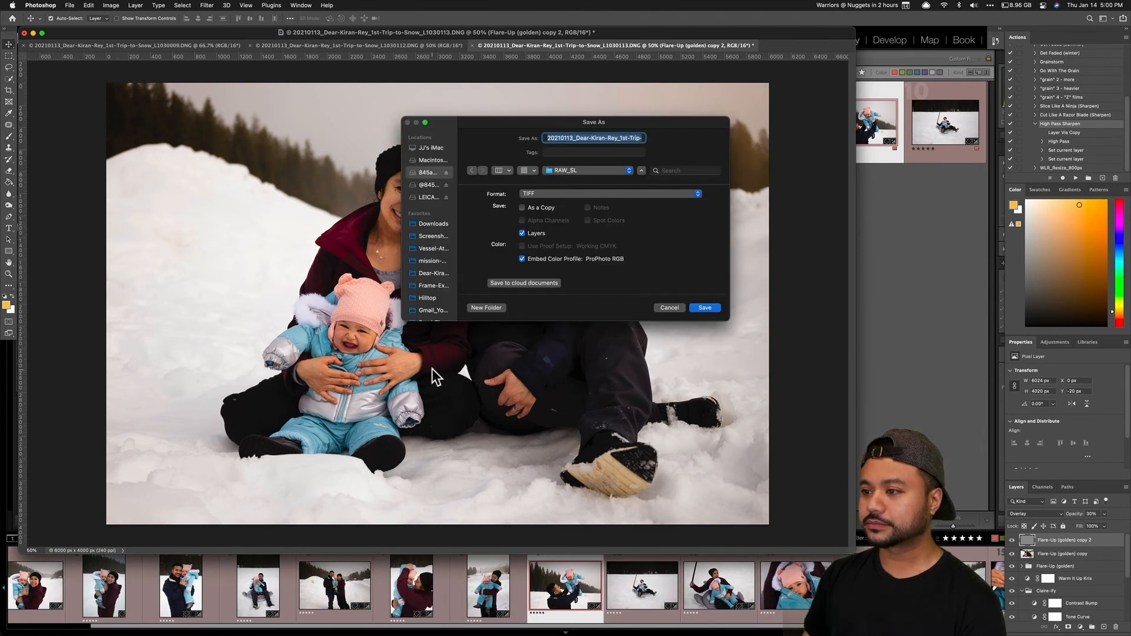
key("Left")
type("_edi")
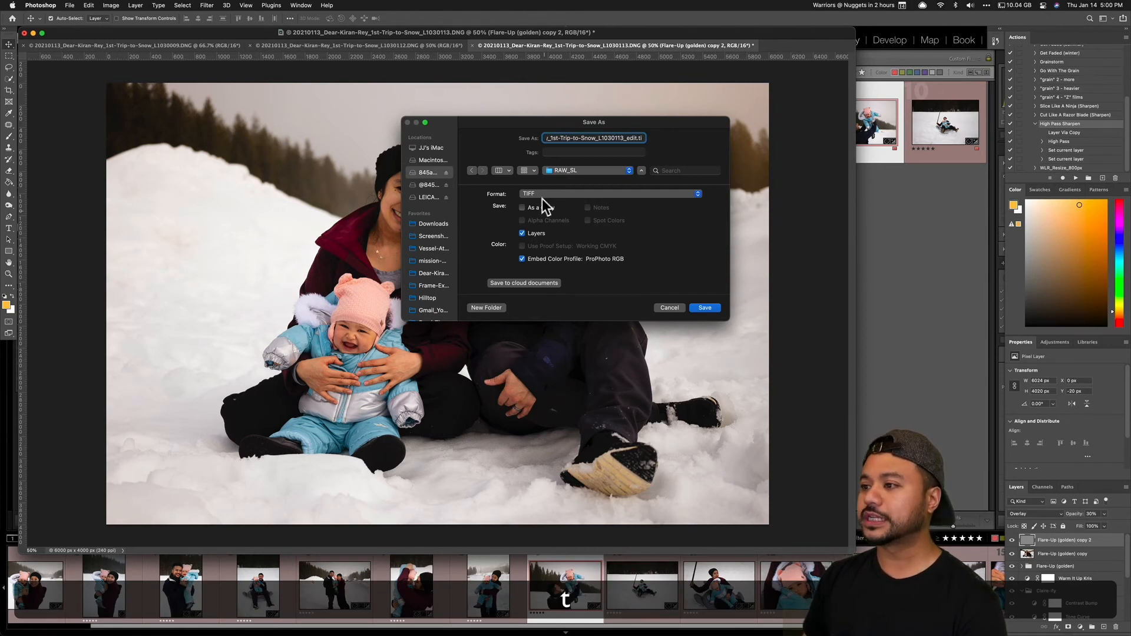
Step: Choose the 02_Edited folder inside the snow trip project folder as the save location
left_click(558, 172)
left_click(563, 182)
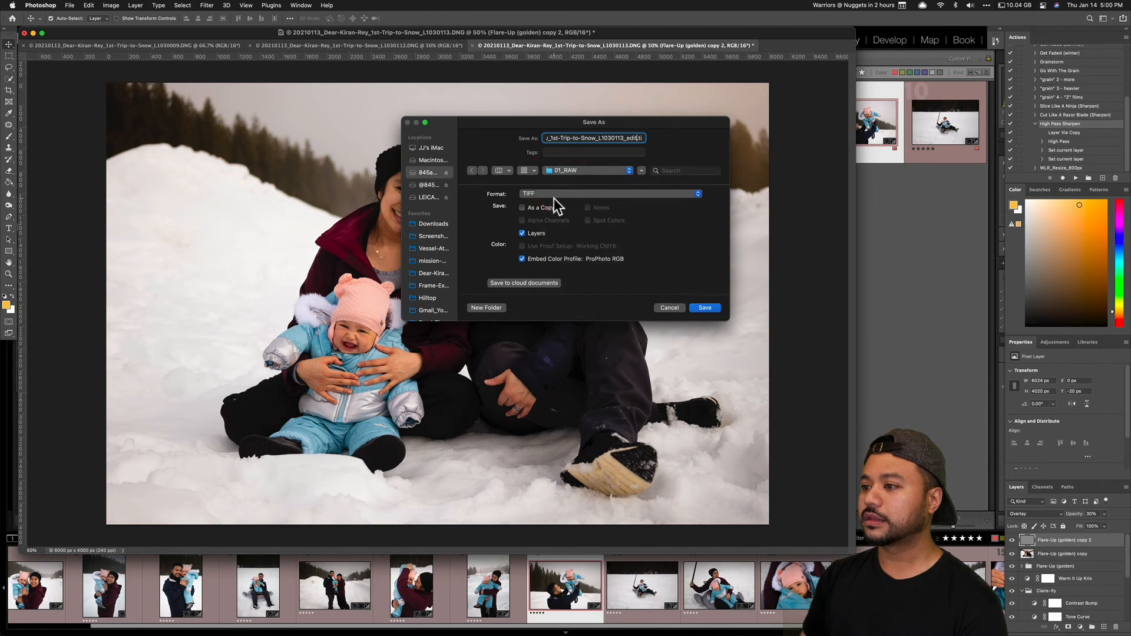
left_click(568, 177)
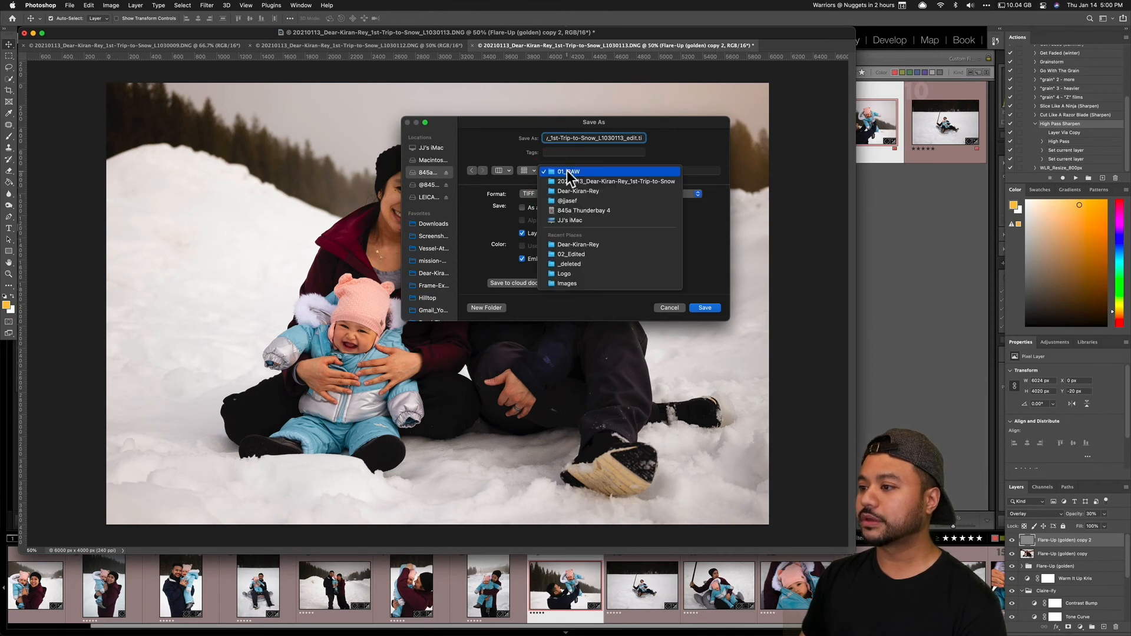
left_click(569, 181)
left_click(572, 319)
left_click_drag(572, 319, 585, 441)
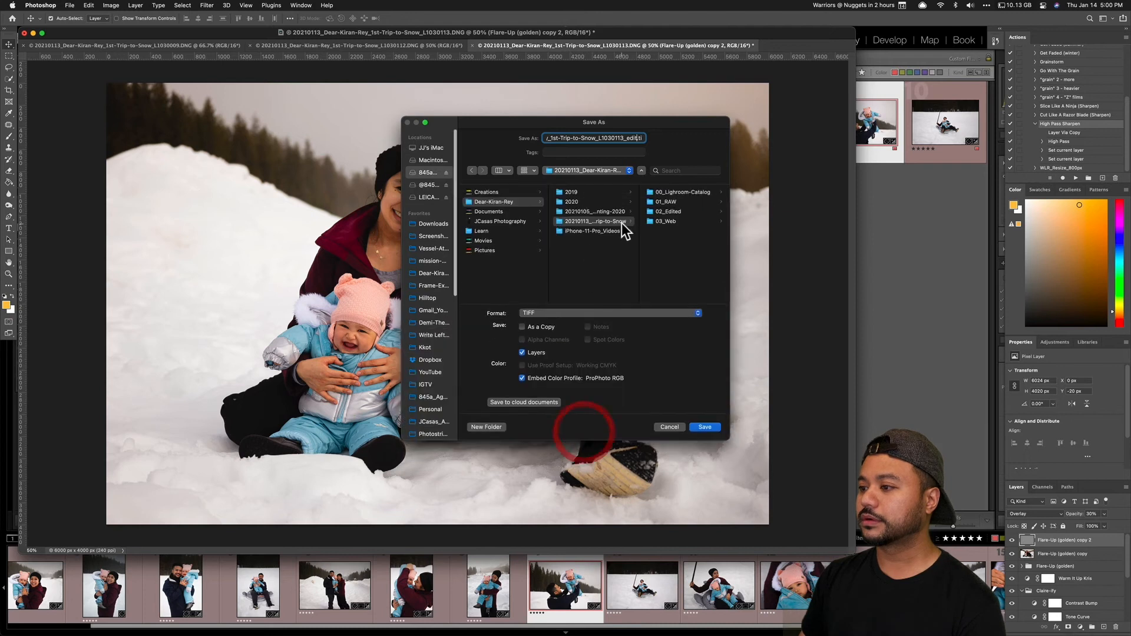
left_click(660, 212)
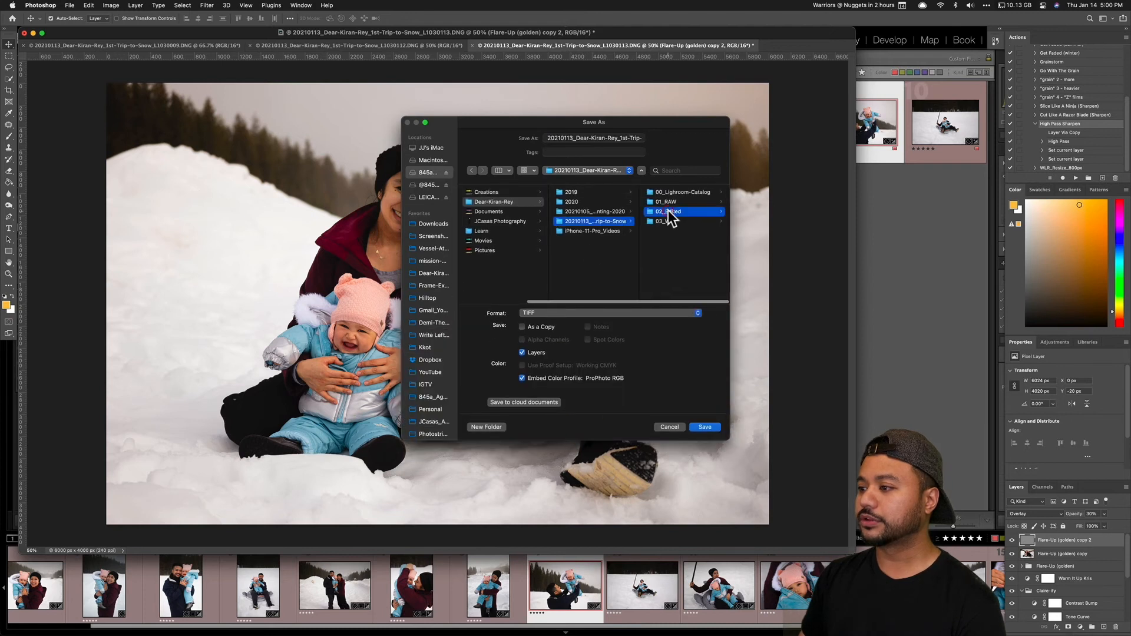
Step: Set the file format to JPEG and save the copy, accepting the JPEG options
left_click(585, 318)
left_click(570, 245)
left_click(713, 429)
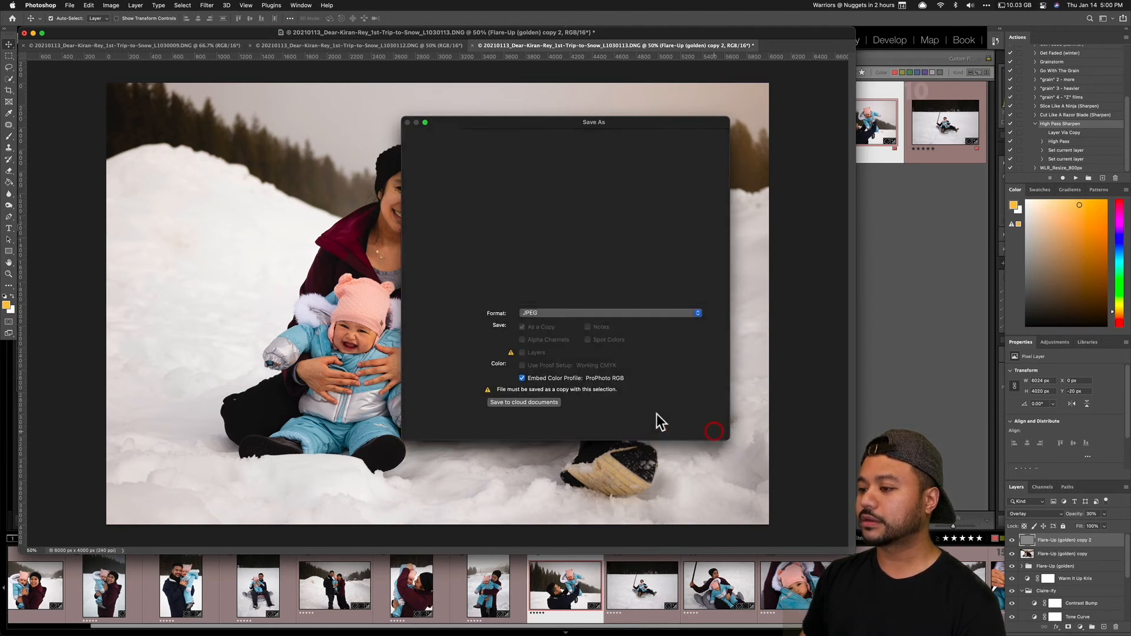
left_click(615, 187)
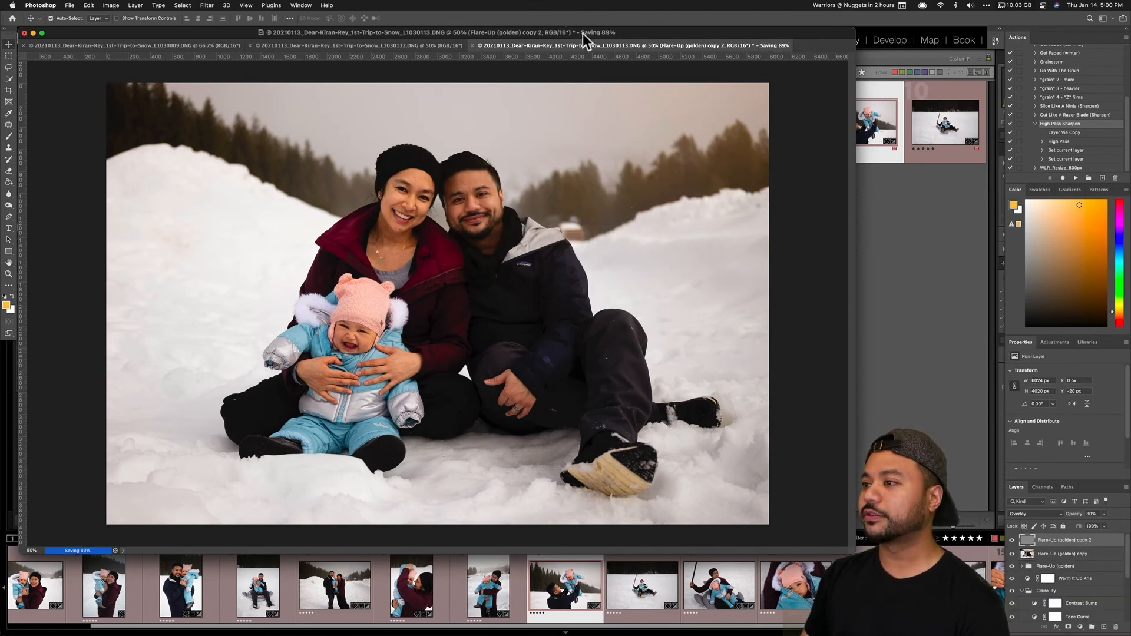
Step: Switch to Lightroom Classic and enlarge family photo L1030112 to compare it with the finished edit in Photoshop
left_click_drag(578, 31, 613, 40)
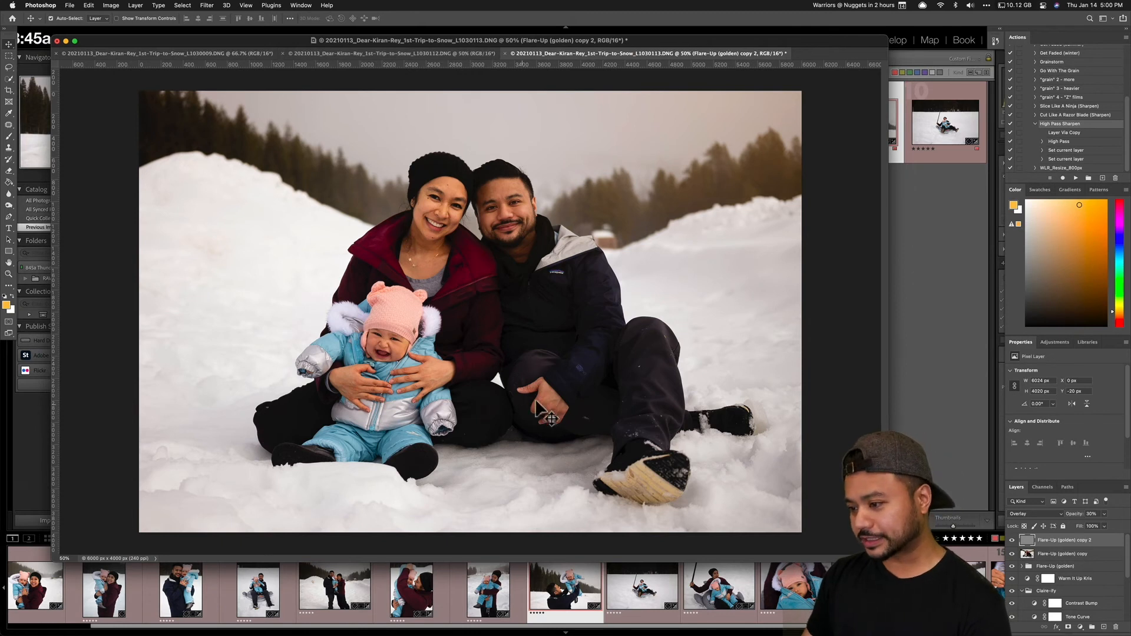
key("super+Tab")
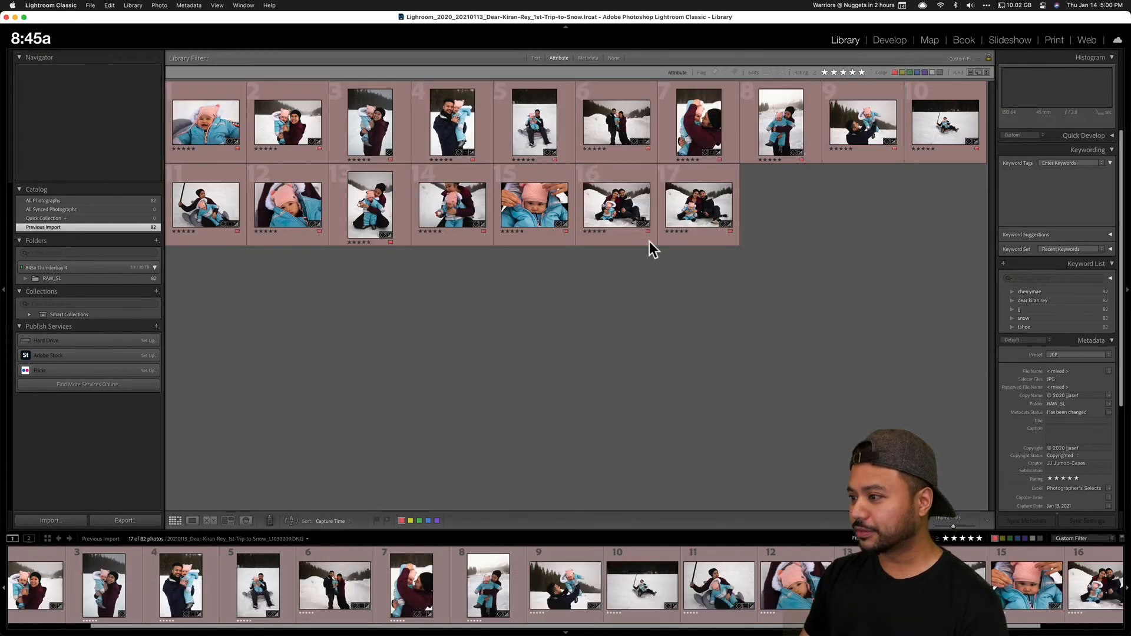
double_click(627, 209)
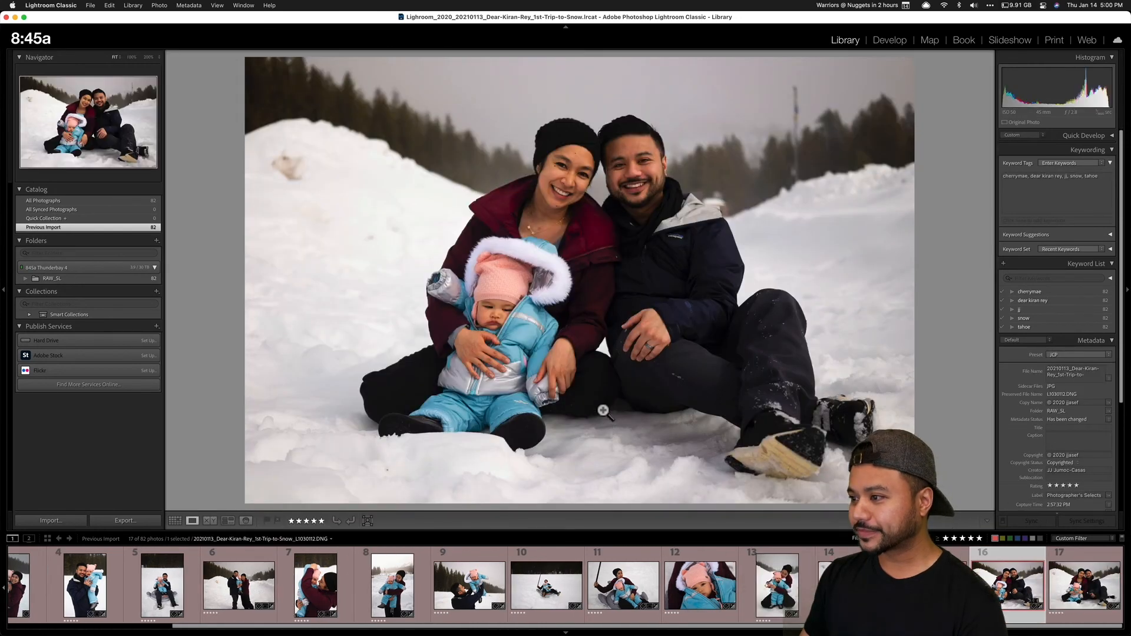
key("super+Tab")
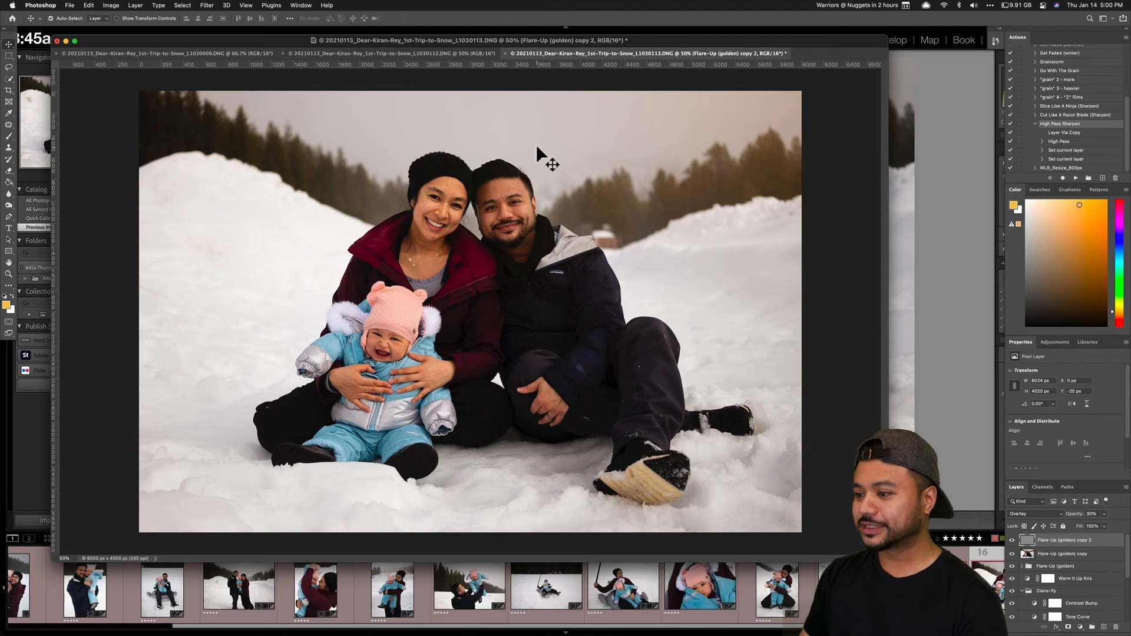
mouse_move(563, 41)
left_mouse_down()
mouse_move(559, 112)
mouse_move(557, 58)
left_mouse_up()
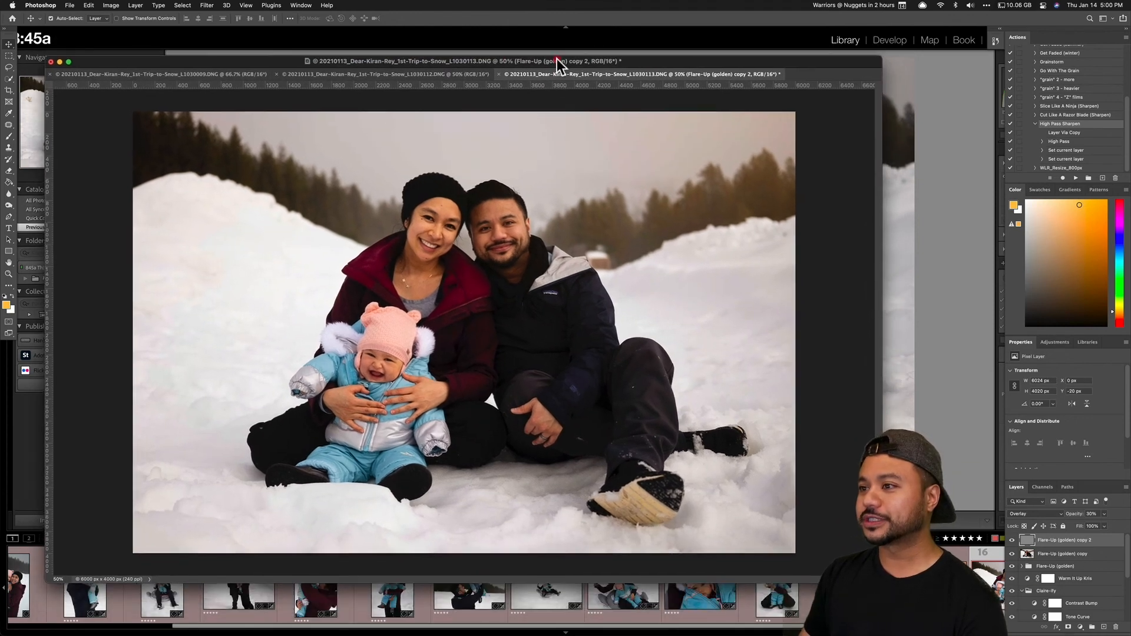
left_click(934, 318)
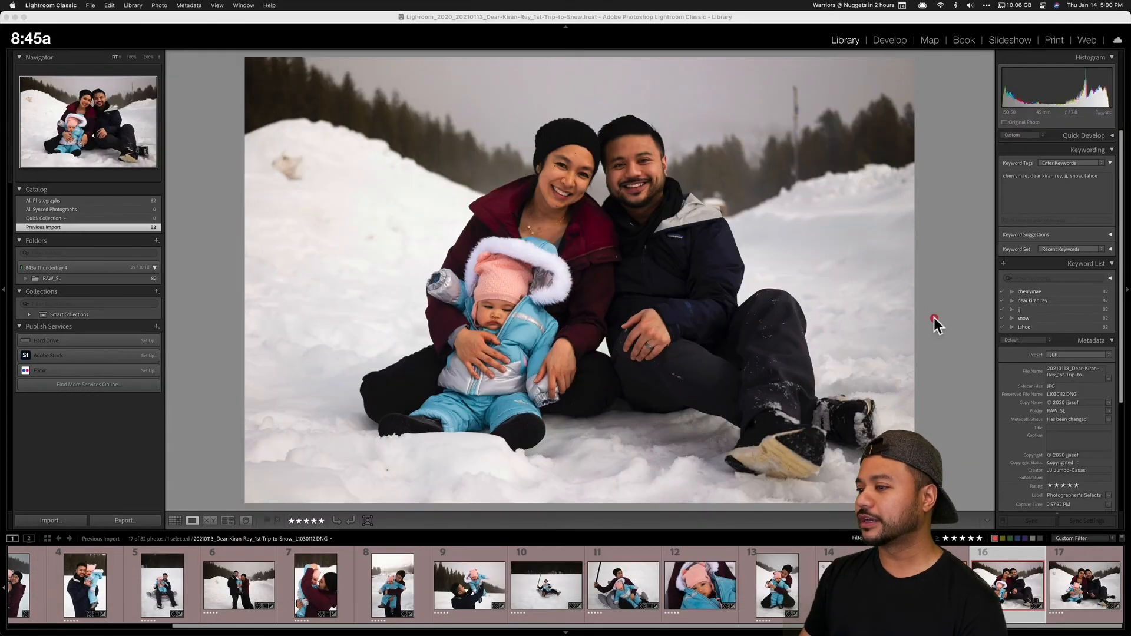
Step: Open family photo L1030112 from Lightroom Classic for editing in Adobe Photoshop 2021
right_click(1005, 587)
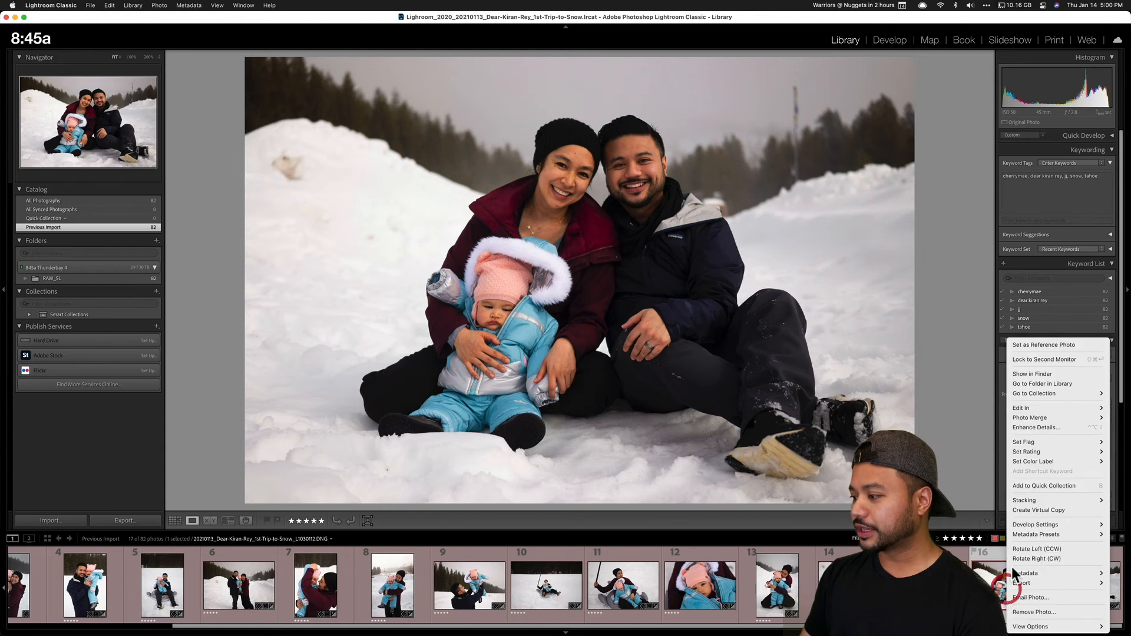
mouse_move(1052, 407)
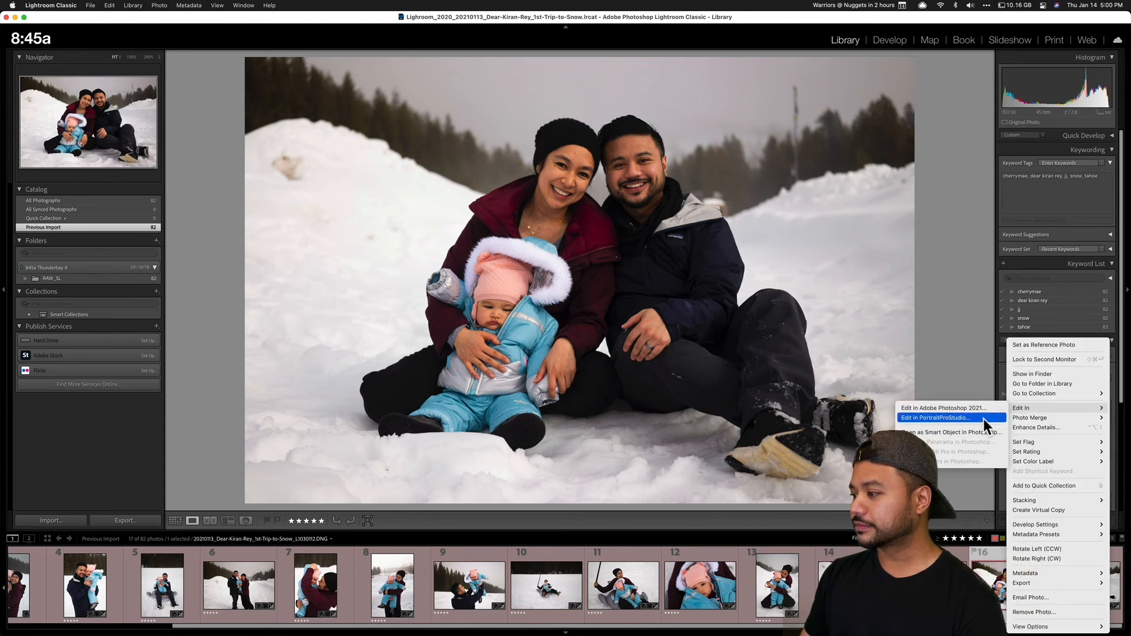
left_click(980, 410)
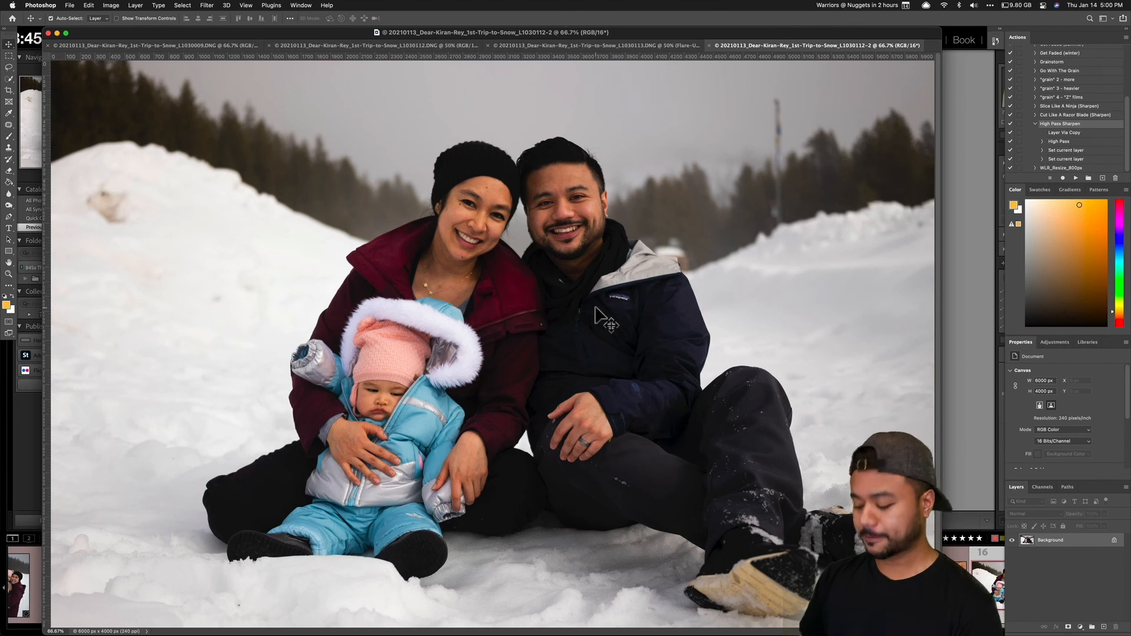
Step: Float the newly opened photo in its own window and show it beside the finished edit, both at 33.3%
key("super+minus")
key("super+minus")
left_click_drag(425, 109, 628, 158)
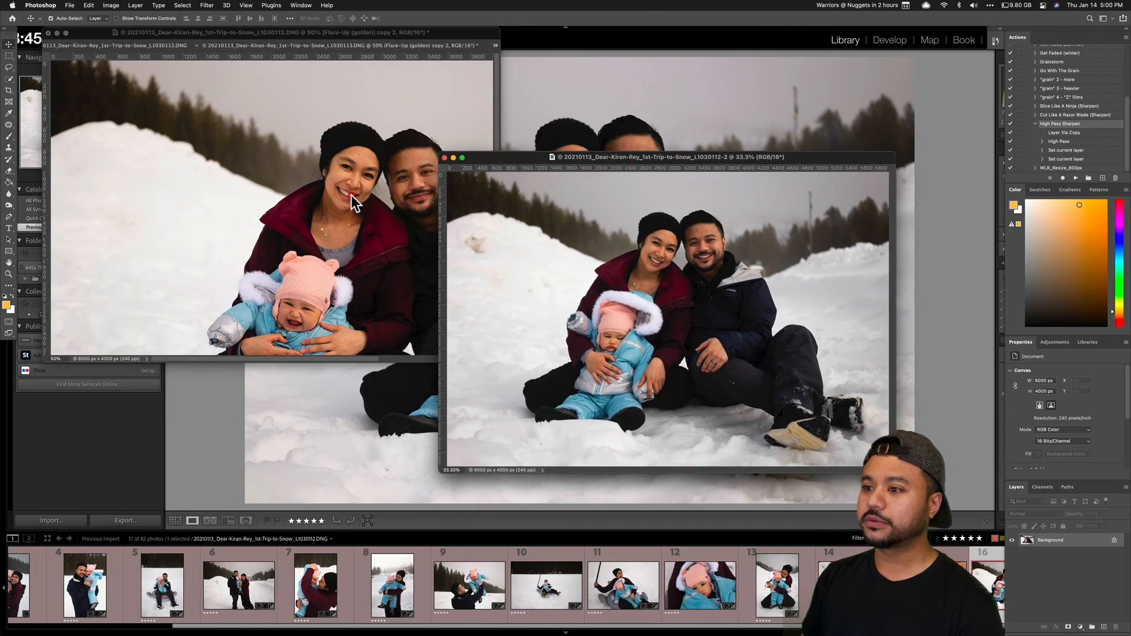
left_click(352, 203)
key("super+minus")
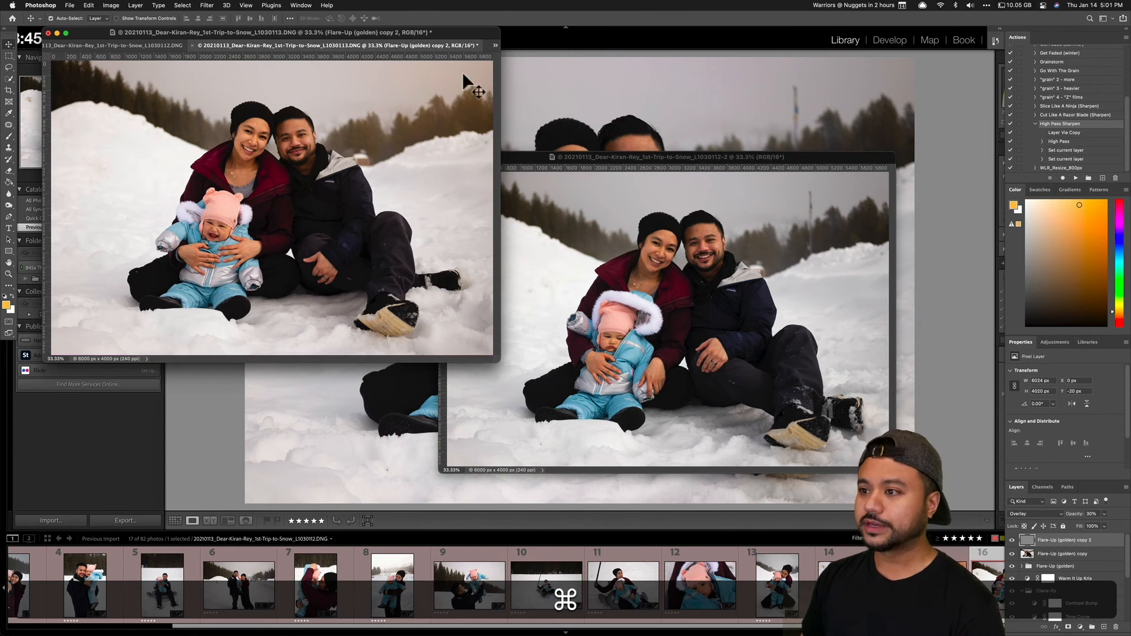
left_click_drag(498, 356, 542, 415)
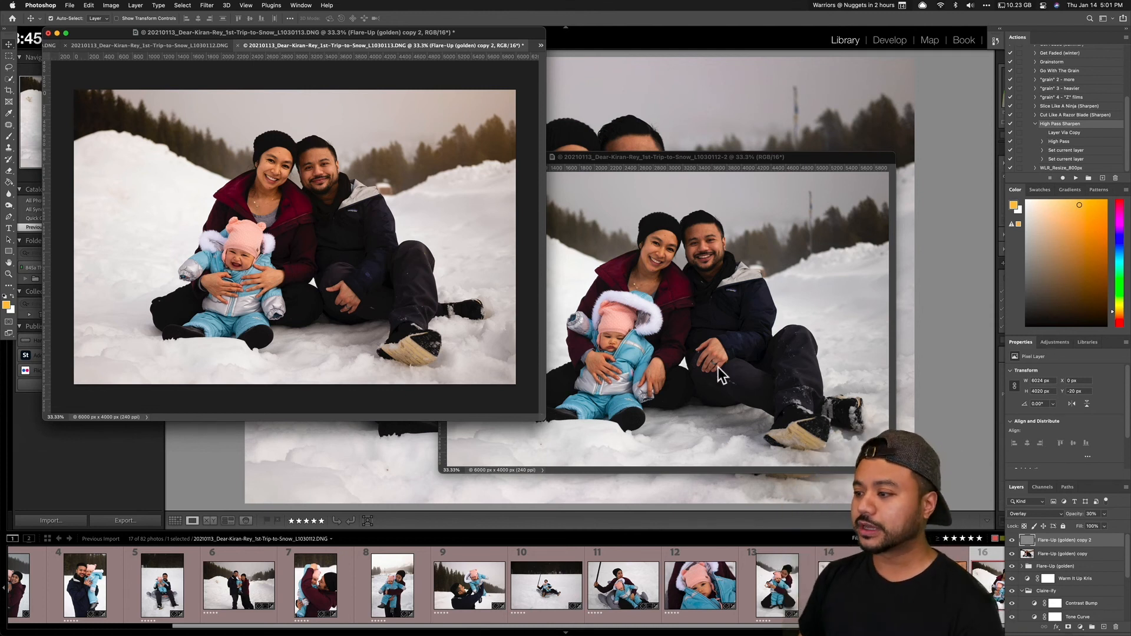
Step: Copy the newly opened photo L1030112-2 into the finished edit L1030113 as an aligned layer above Background copy 2
left_click(360, 303)
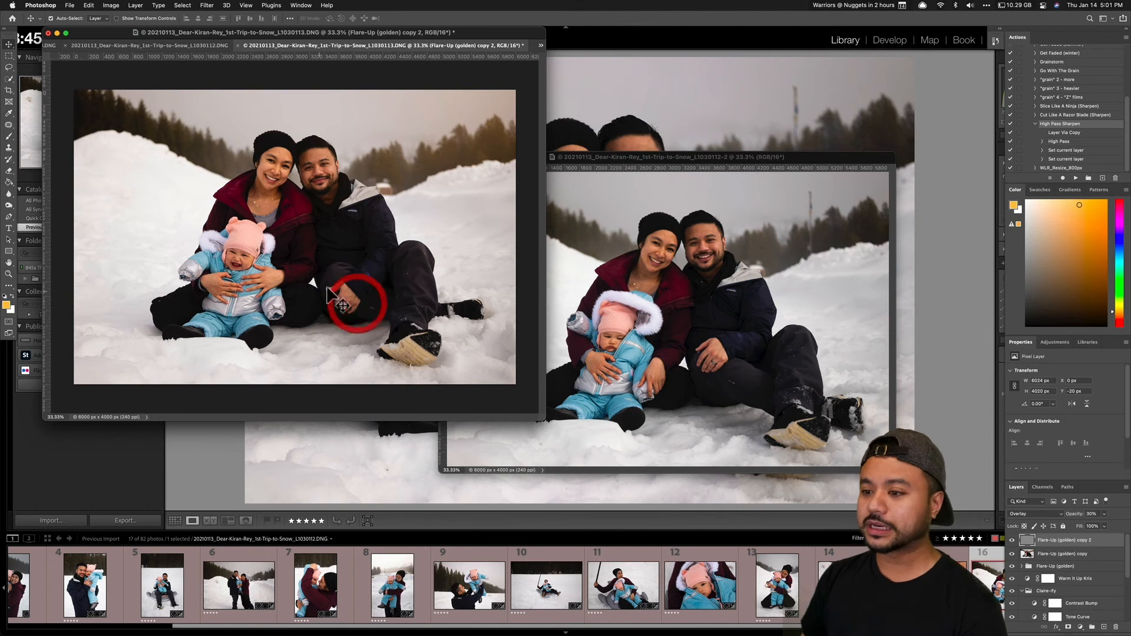
scroll(1065, 589, "down", 10)
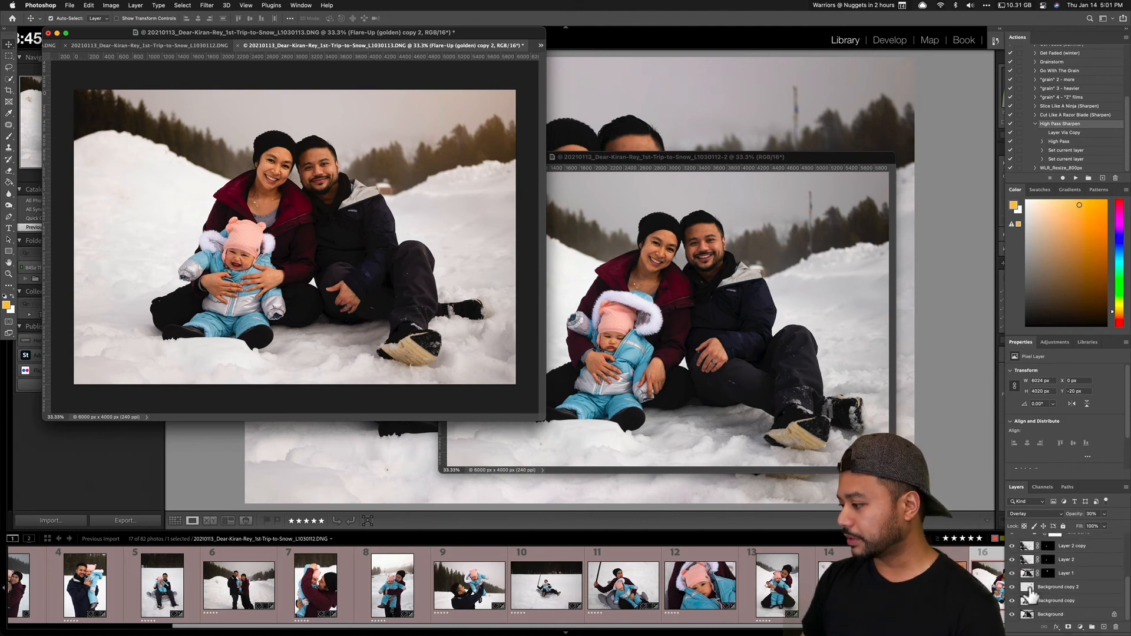
left_click(1029, 594)
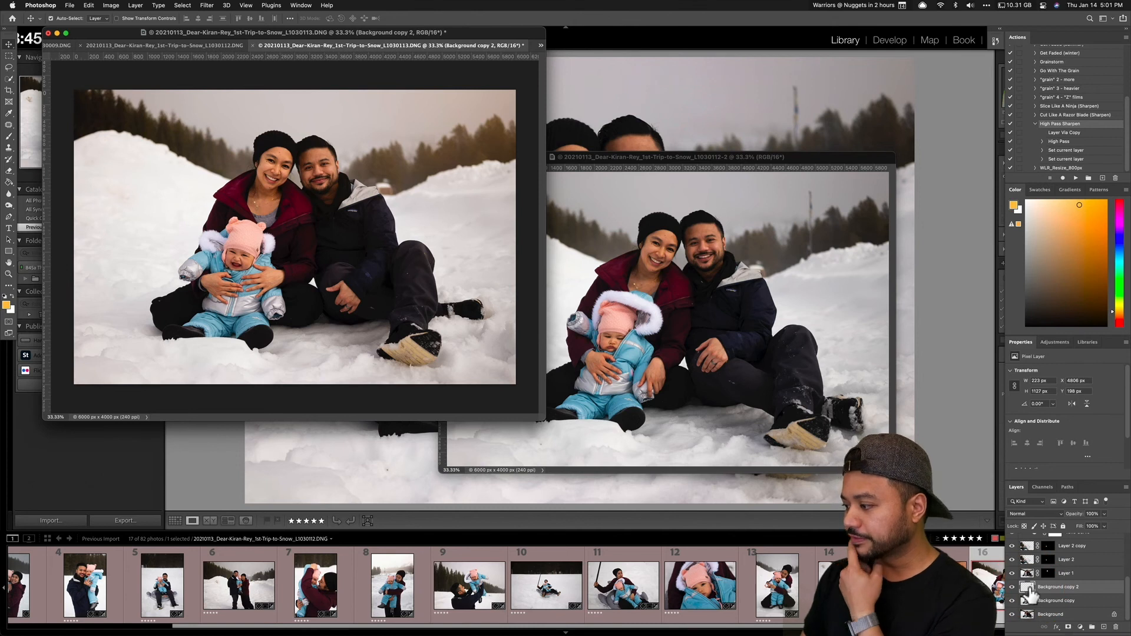
left_click(711, 345)
key("v")
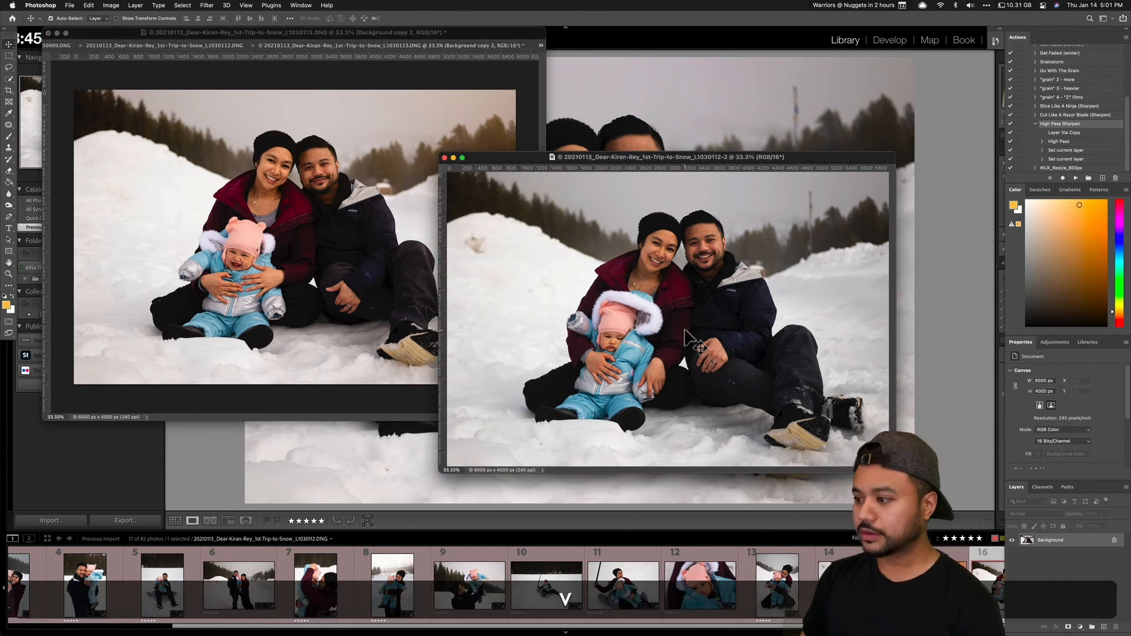
key("shift")
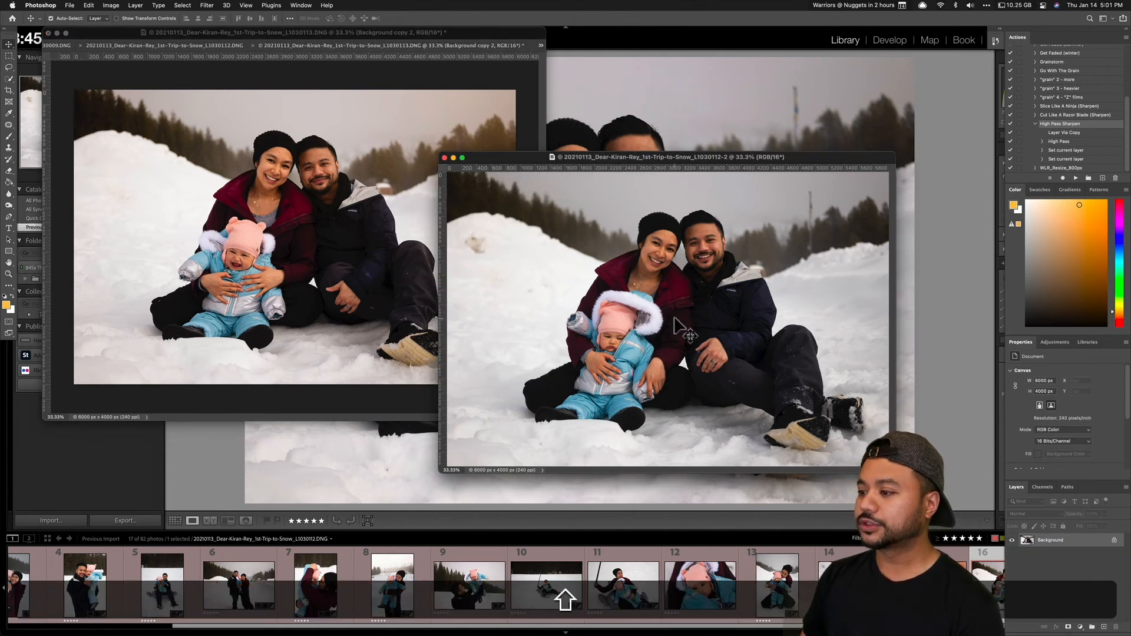
left_click(282, 242)
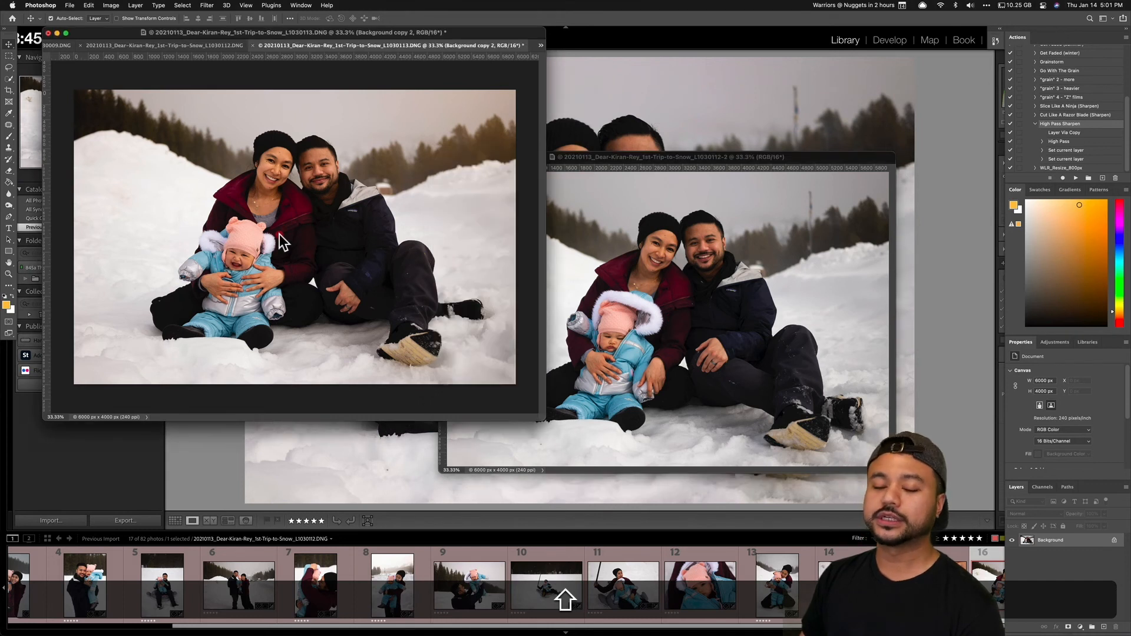
left_click_drag(290, 243, 290, 244)
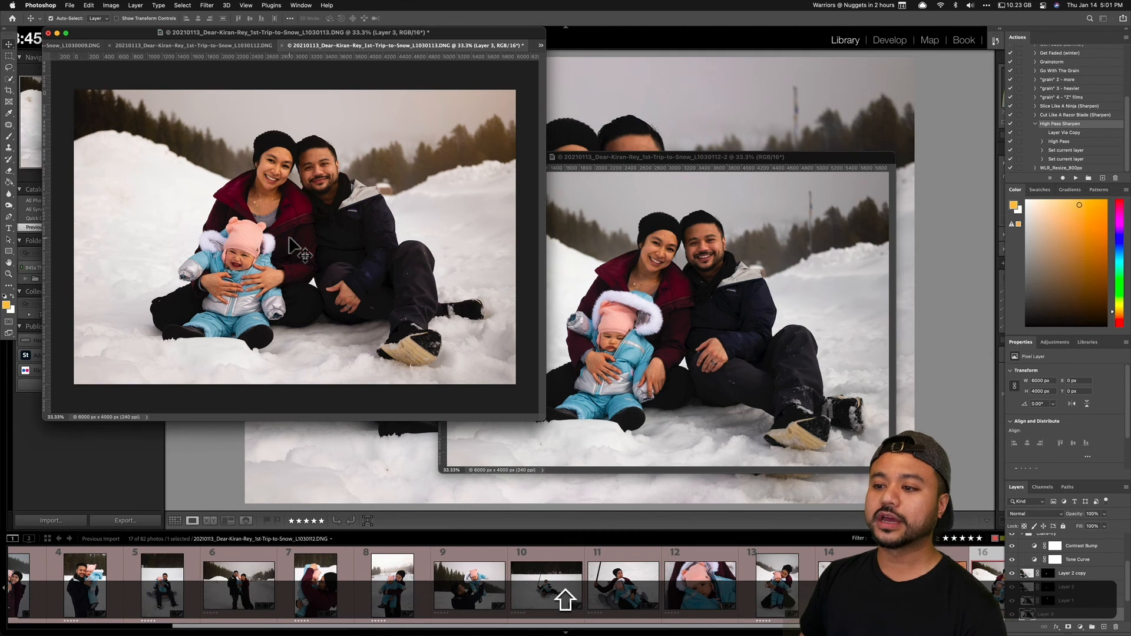
Step: Delete the merged and sharpened layers, Flare-Up (golden) copy 2 and Flare-Up (golden) copy, from the finished edit
left_click(664, 345)
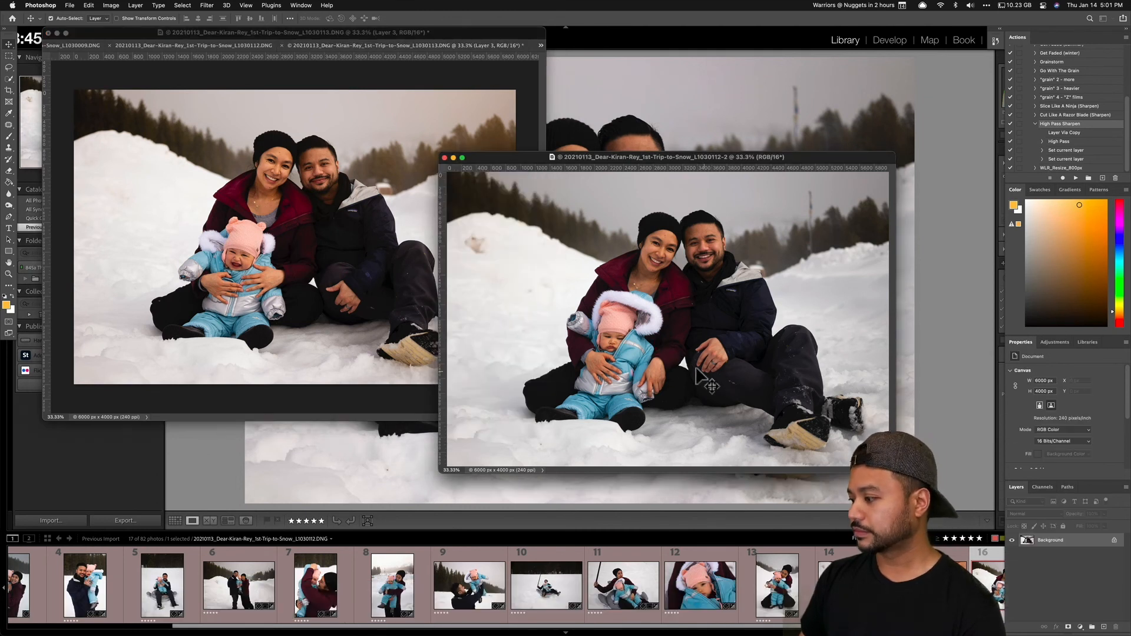
left_click(330, 288)
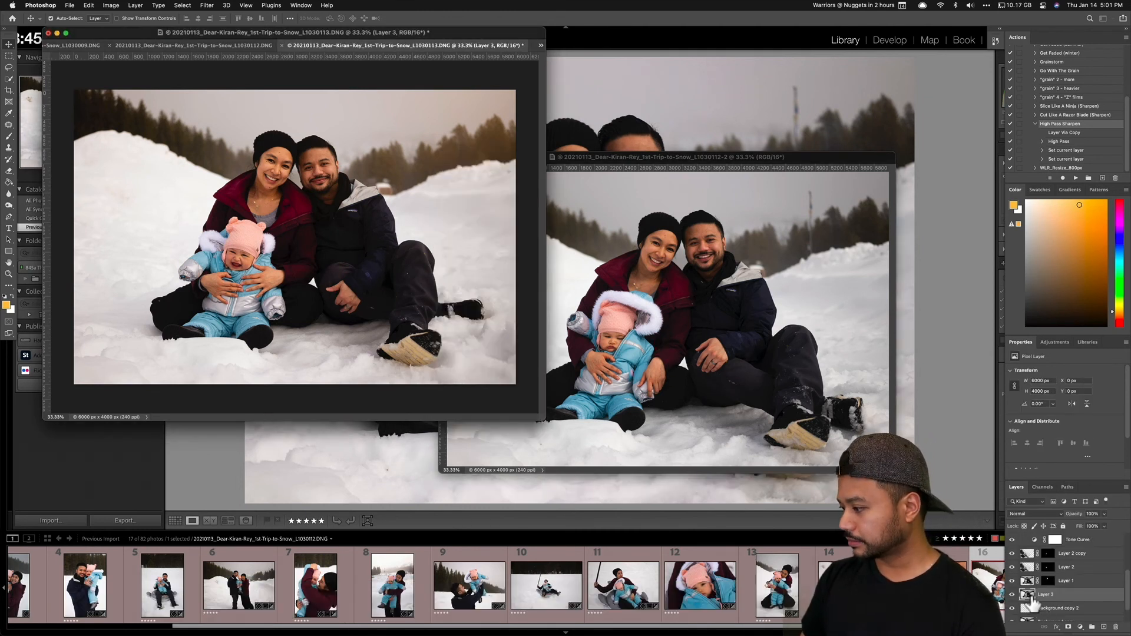
scroll(1038, 594, "up", 2)
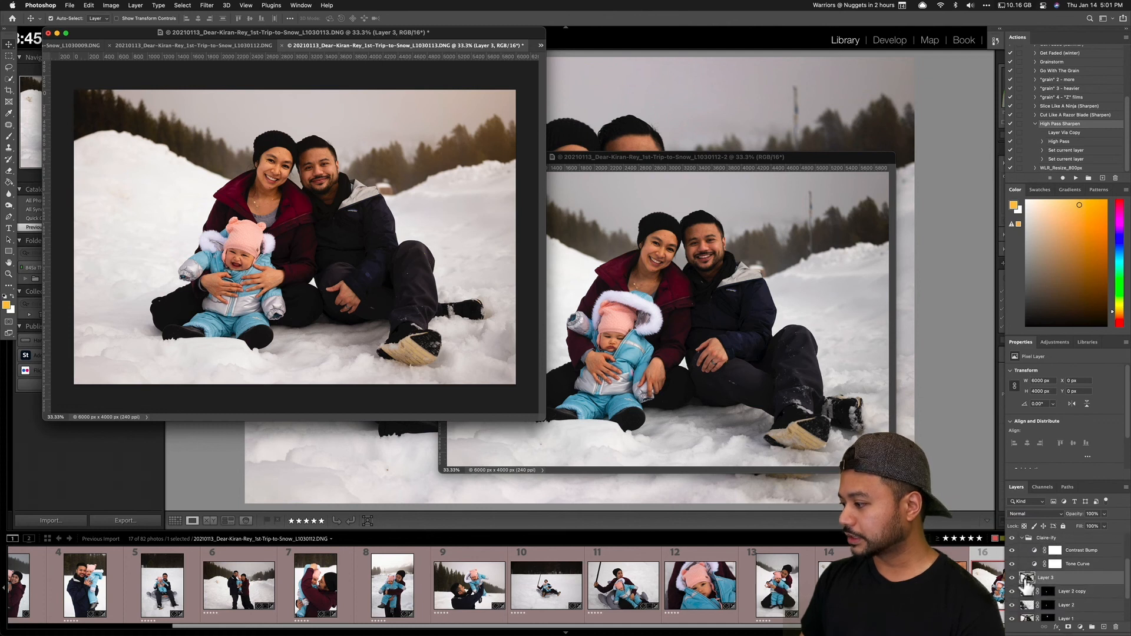
scroll(1027, 587, "up", 4)
left_click(1044, 540)
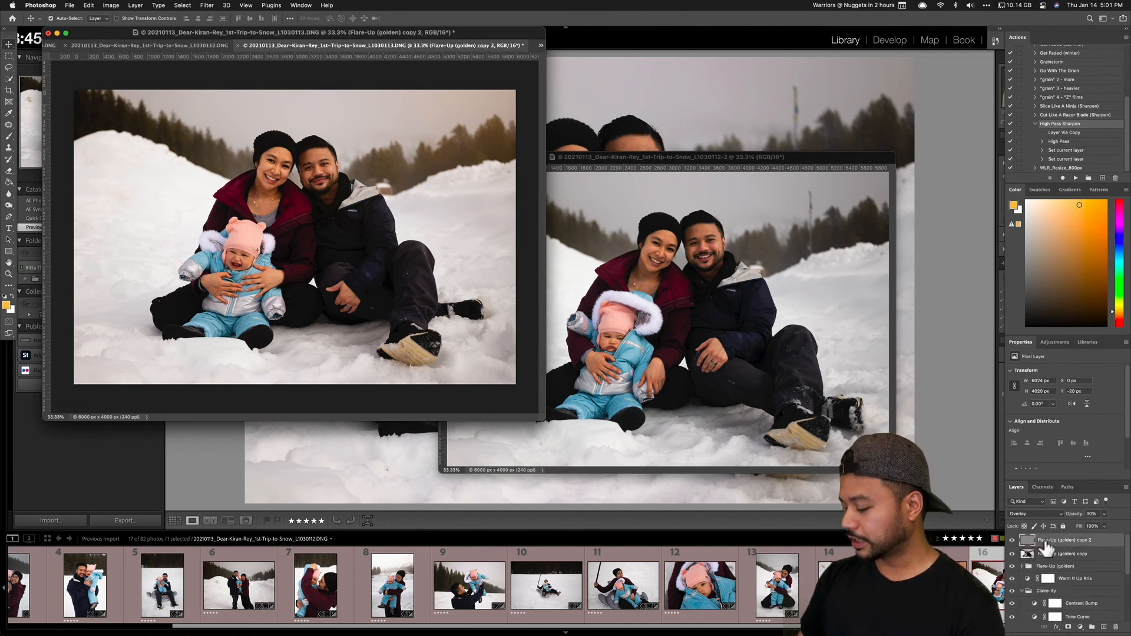
key("BackSpace")
key("BackSpace")
key("BackSpace")
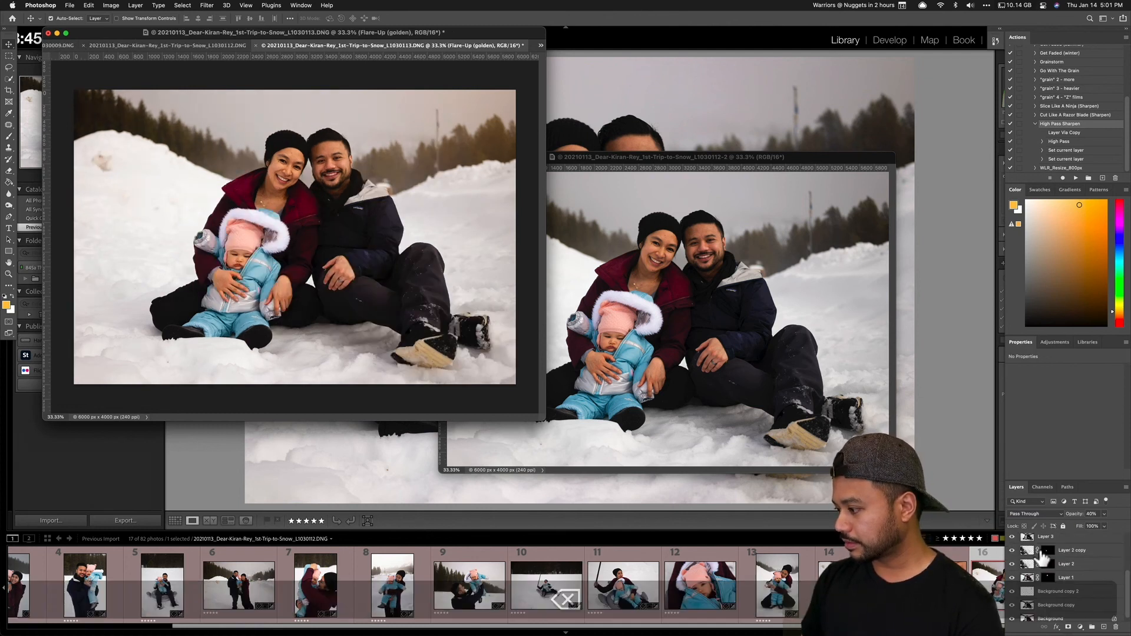
Step: Move Layer 3 beneath Layer 1 and hide its content with a black layer mask
scroll(1038, 598, "up", 1)
left_click_drag(1028, 542, 1027, 590)
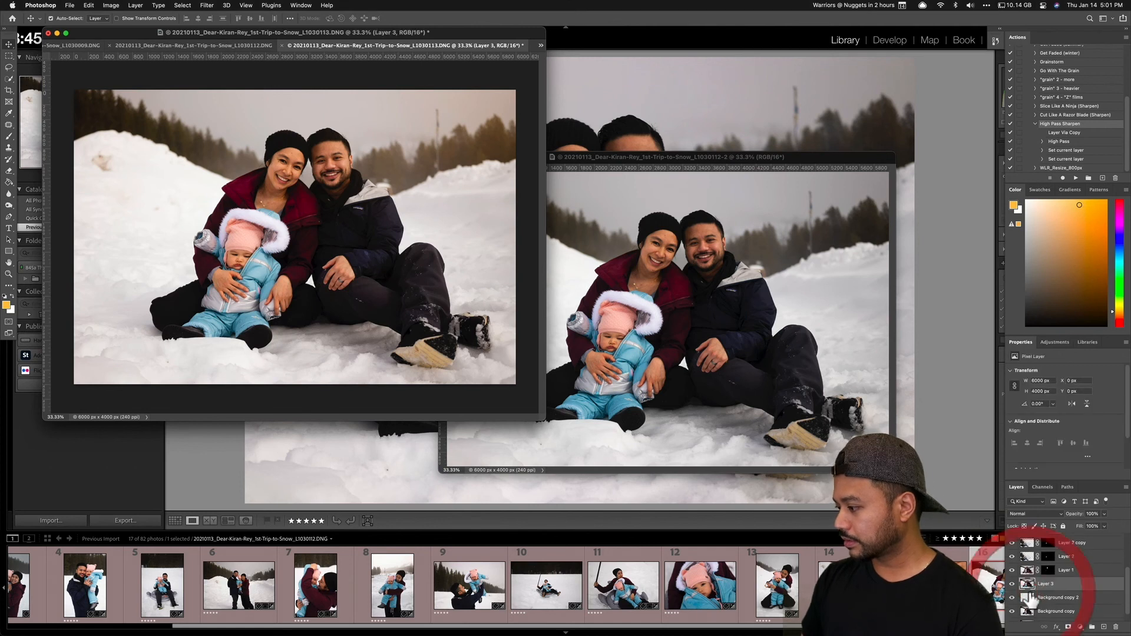
left_click(1012, 585)
left_click(1012, 585)
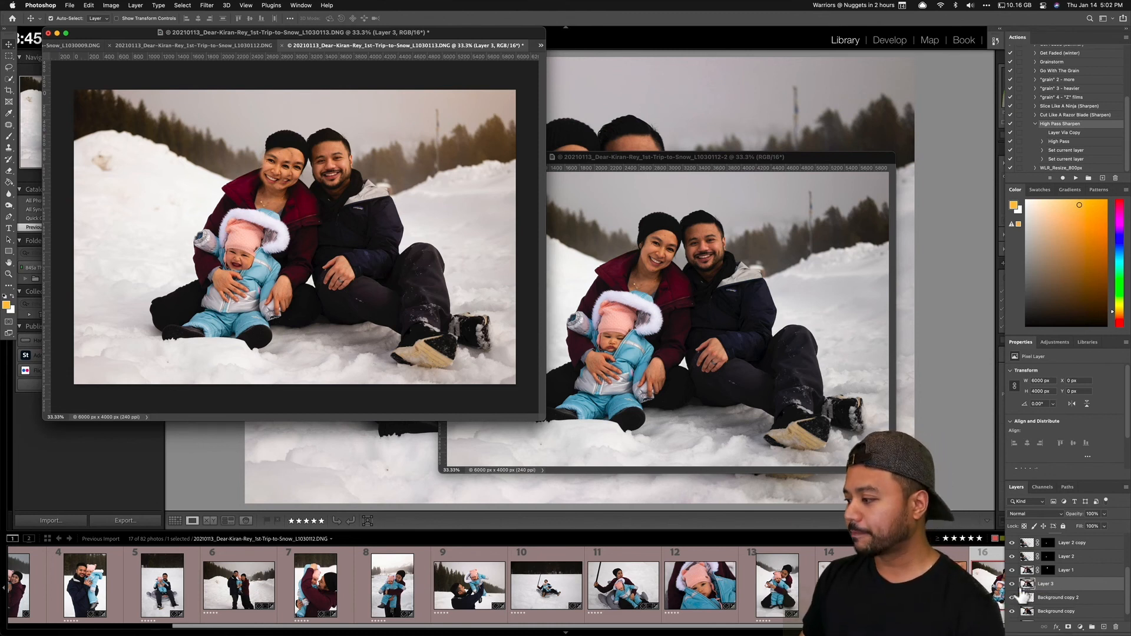
left_click(1068, 628, "alt")
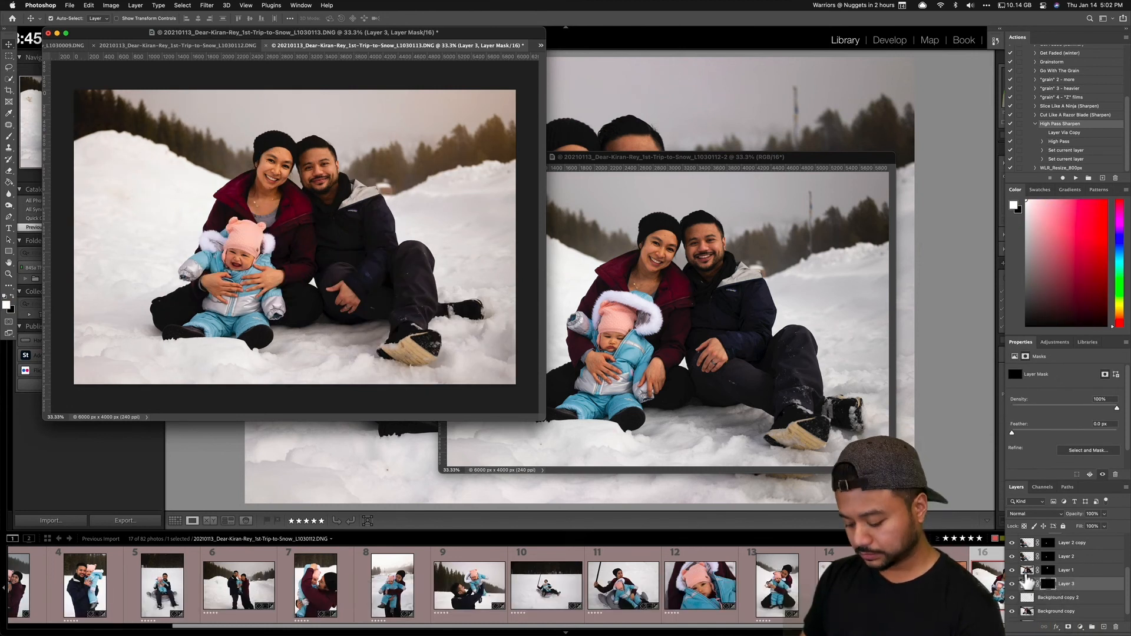
key("b")
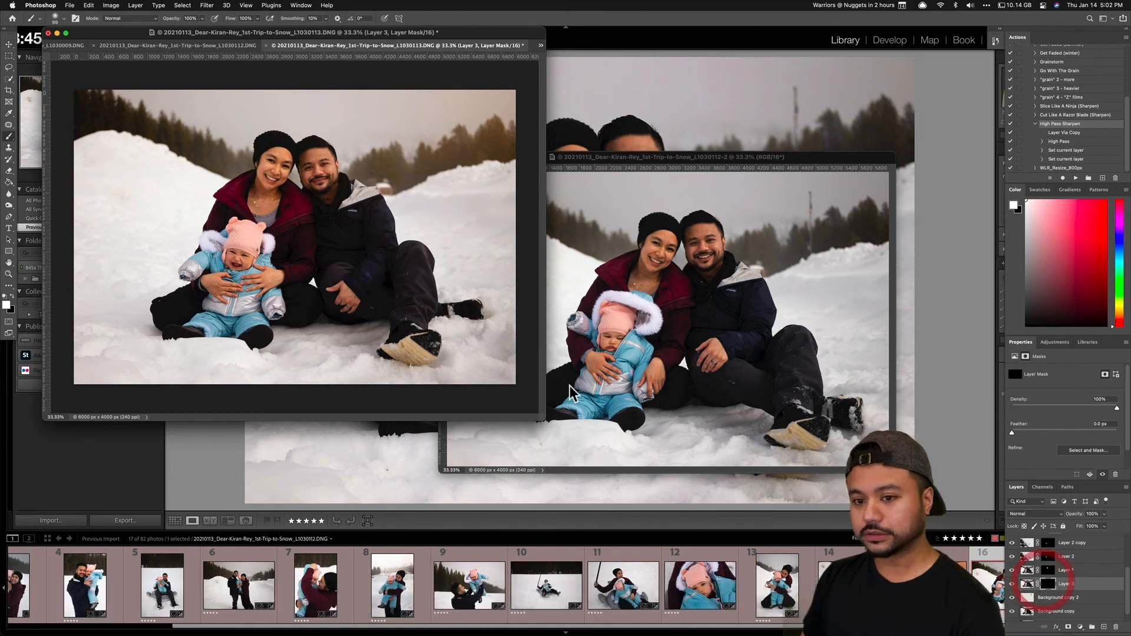
key("bracketright")
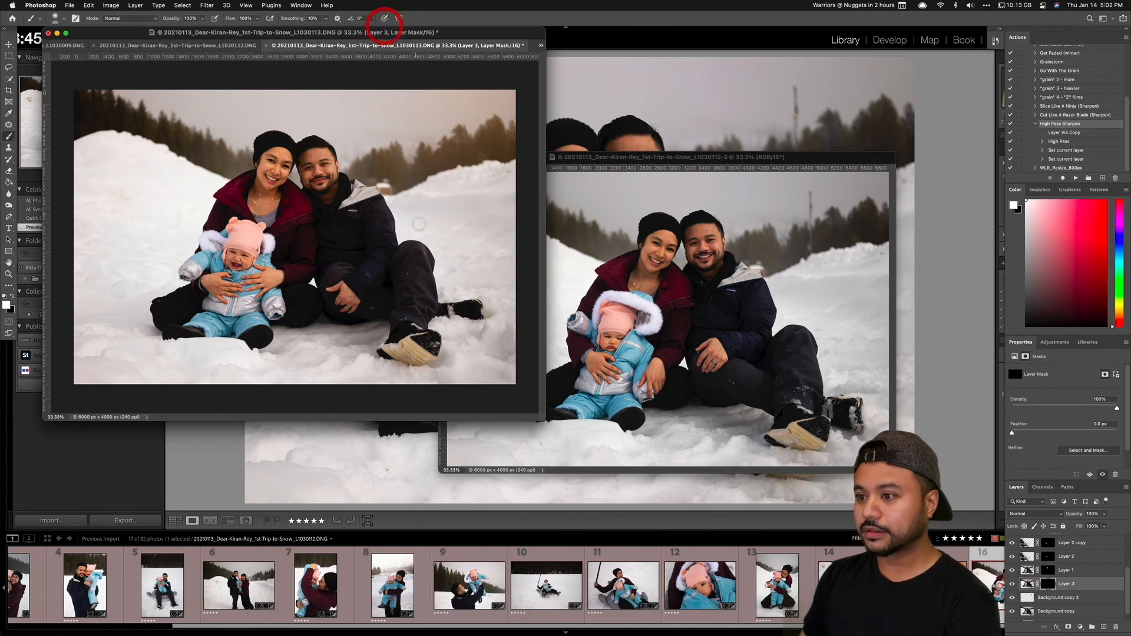
key("v")
left_click_drag(378, 265, 369, 272)
key("super+z")
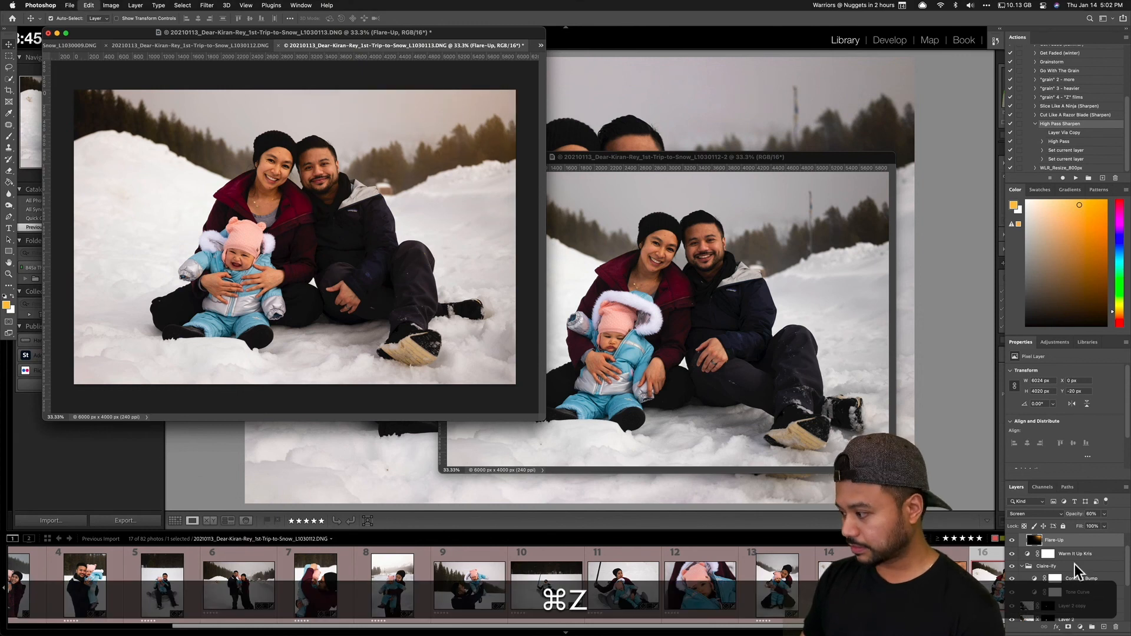
scroll(1036, 595, "down", 3)
left_click(1048, 573)
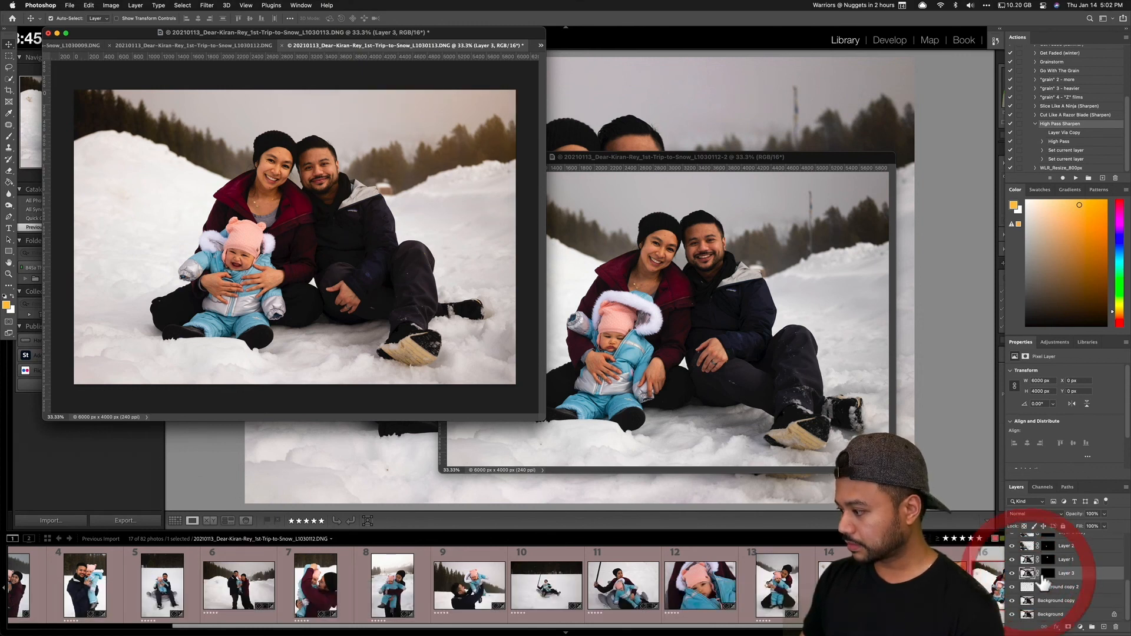
Step: Paint white with an enlarged brush on Layer 3's mask to bring in the man's hand from the other photo
key("b")
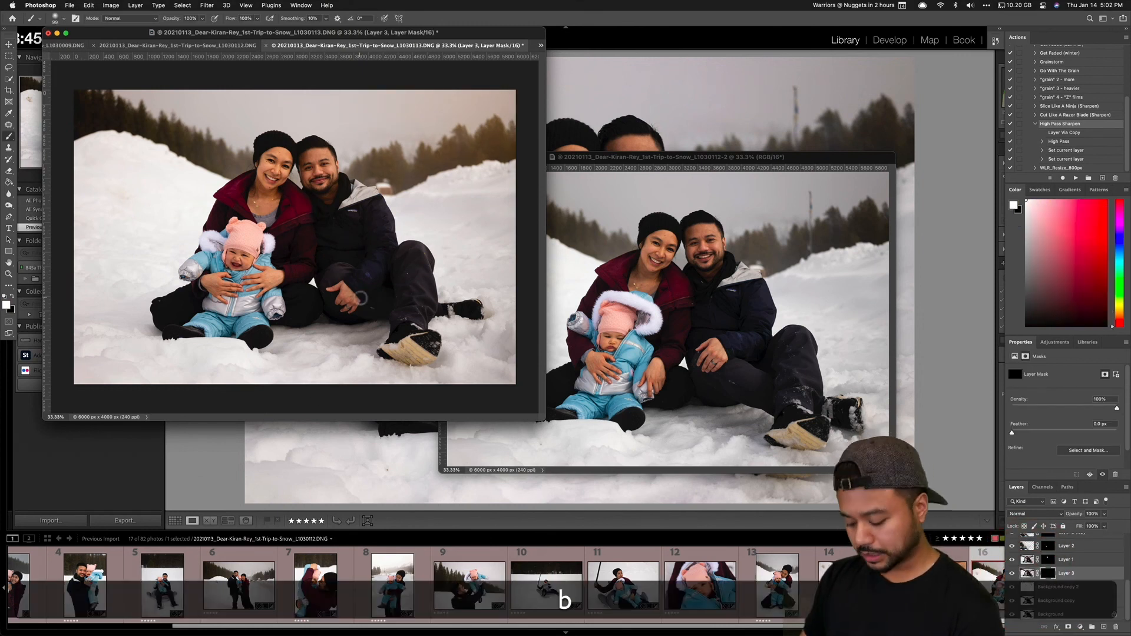
key("bracketright")
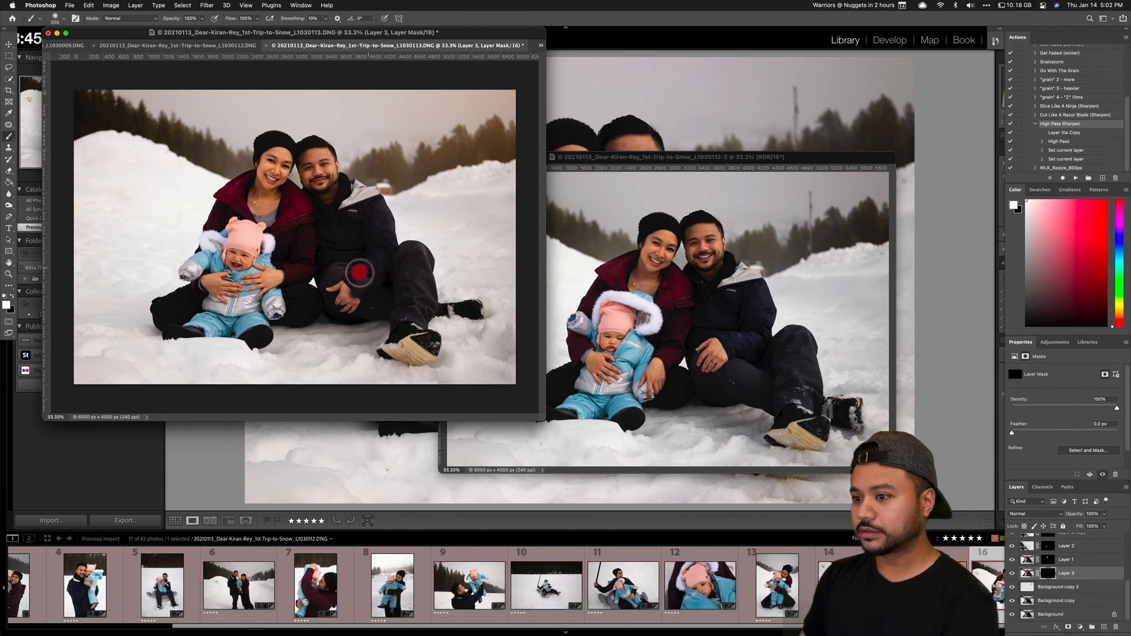
mouse_move(341, 275)
left_mouse_down()
mouse_move(340, 299)
mouse_move(331, 268)
mouse_move(329, 278)
mouse_move(336, 262)
mouse_move(357, 280)
mouse_move(364, 255)
mouse_move(363, 267)
mouse_move(335, 264)
mouse_move(363, 268)
mouse_move(365, 239)
mouse_move(376, 262)
mouse_move(375, 224)
mouse_move(350, 277)
mouse_move(339, 261)
mouse_move(332, 297)
mouse_move(339, 288)
mouse_move(352, 324)
mouse_move(366, 288)
mouse_move(334, 296)
left_mouse_up()
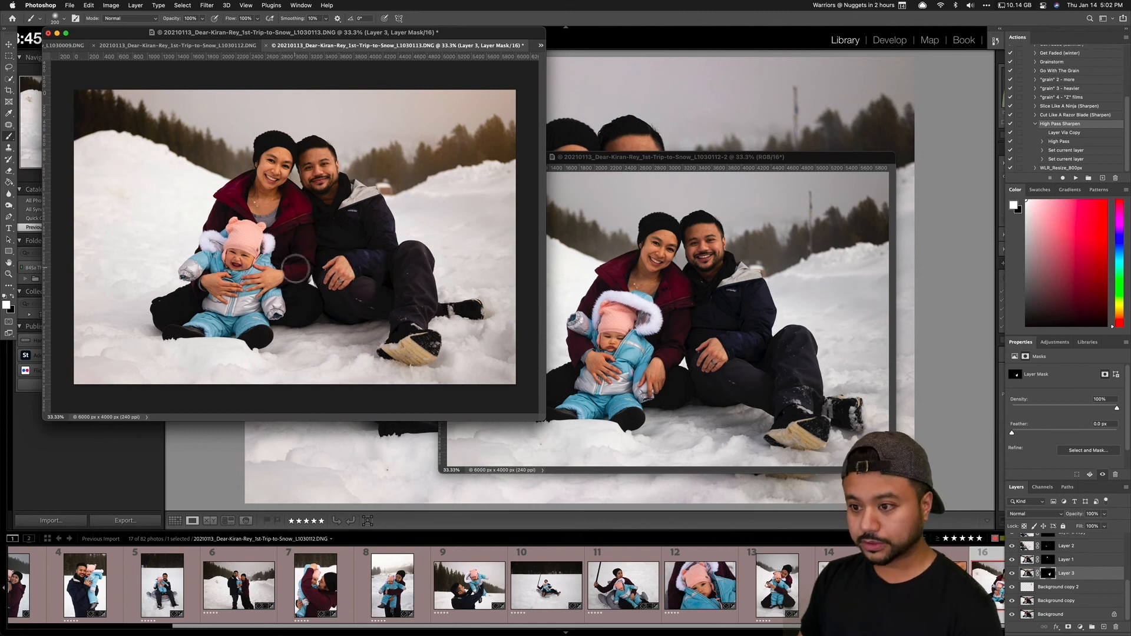
Step: Refine Layer 3's mask around the man's hand, sleeve and knee with black and white strokes, checking coverage in the red mask overlay
key("super+equal")
key("x")
mouse_move(401, 338)
left_mouse_down()
mouse_move(410, 360)
mouse_move(401, 330)
left_mouse_up()
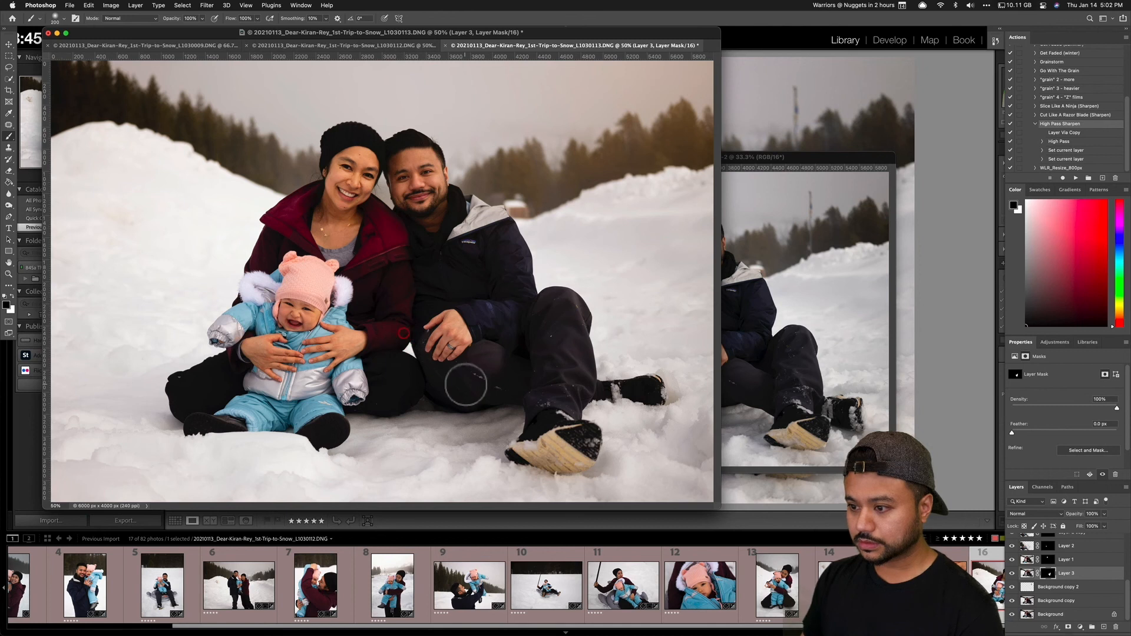
key("x")
mouse_move(471, 369)
left_mouse_down()
mouse_move(493, 326)
mouse_move(515, 374)
mouse_move(522, 318)
mouse_move(522, 361)
mouse_move(500, 353)
mouse_move(490, 320)
mouse_move(466, 331)
left_mouse_up()
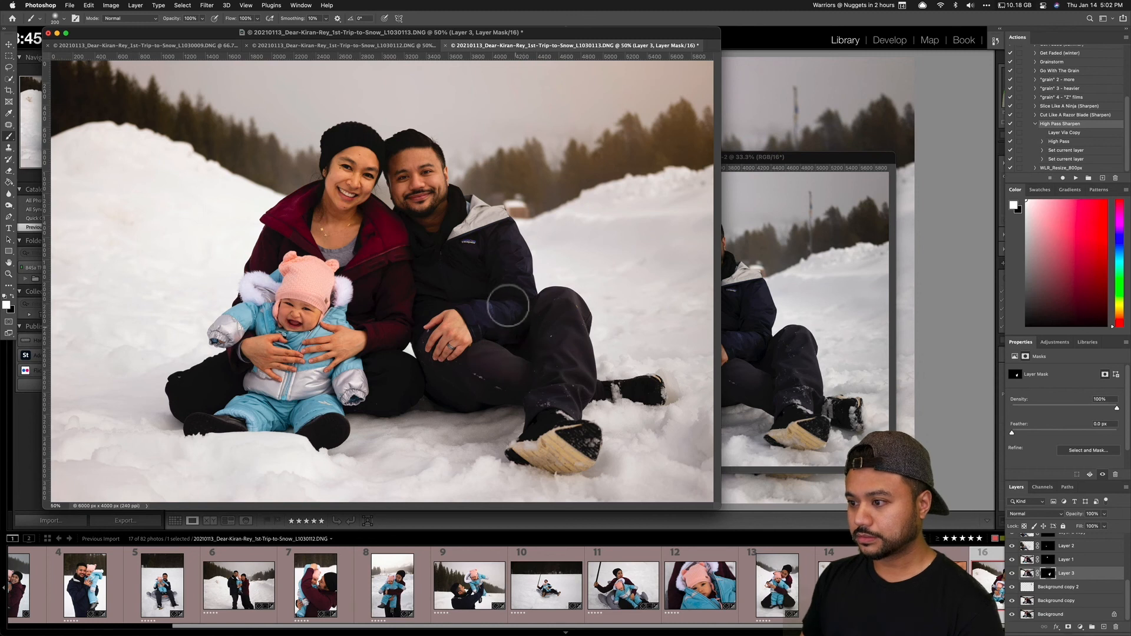
mouse_move(430, 327)
left_mouse_down()
mouse_move(472, 320)
mouse_move(477, 333)
left_mouse_up()
key("backslash")
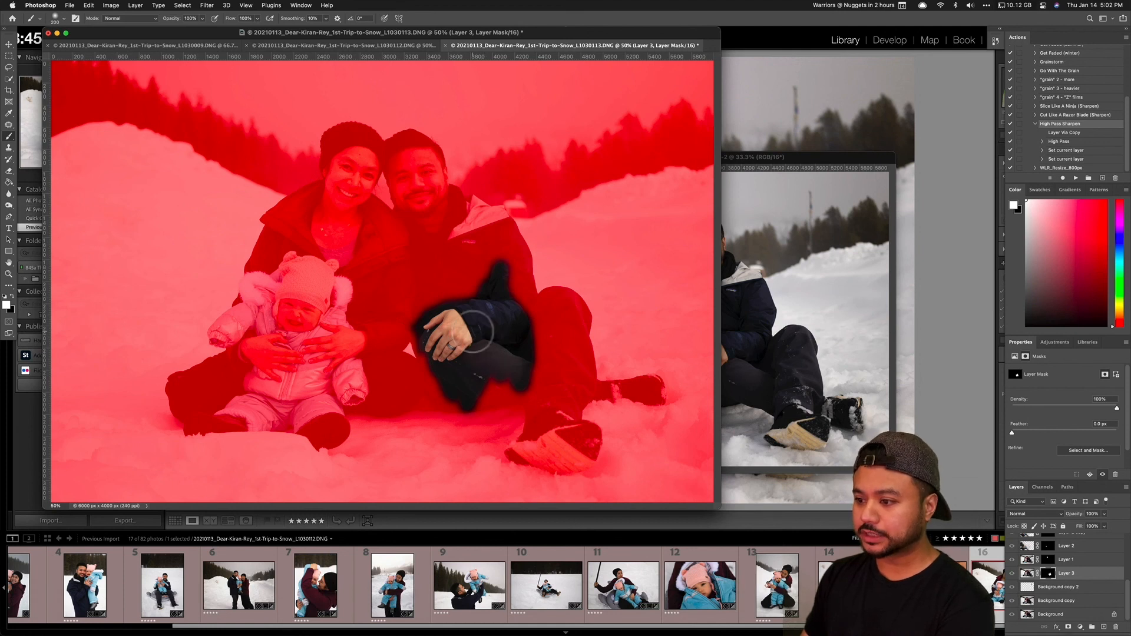
key("backslash")
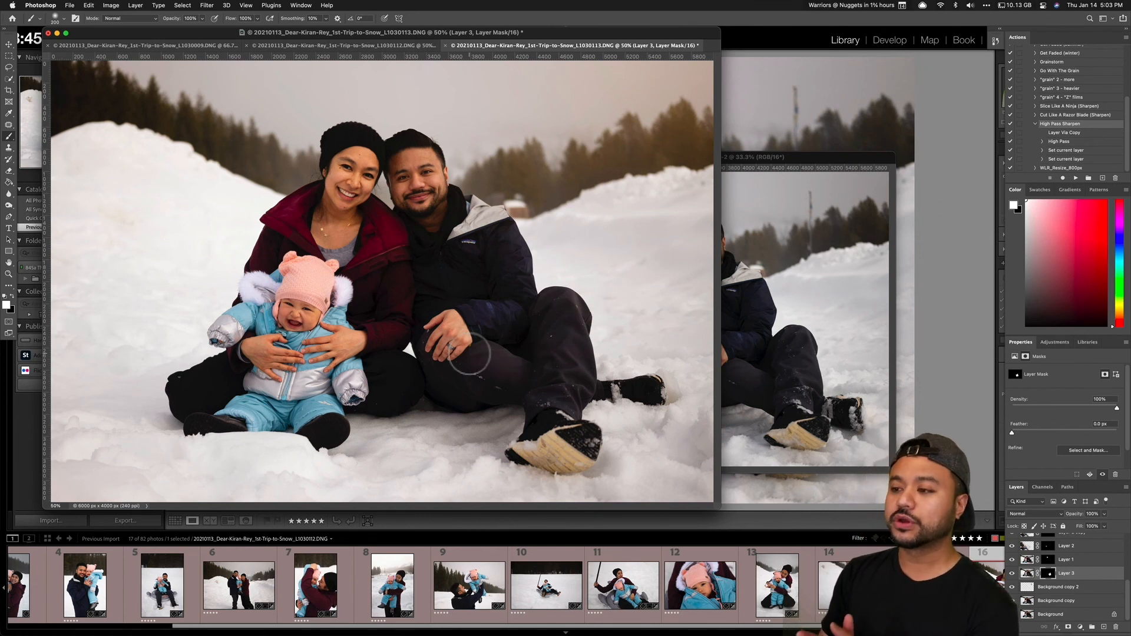
mouse_move(469, 344)
left_mouse_down()
mouse_move(467, 321)
mouse_move(437, 325)
mouse_move(451, 310)
mouse_move(472, 332)
mouse_move(504, 309)
left_mouse_up()
Step: Compare the photo before and after the hand swap by toggling Layer 3's visibility at 33.3% zoom
key("v")
key("ctrl+minus")
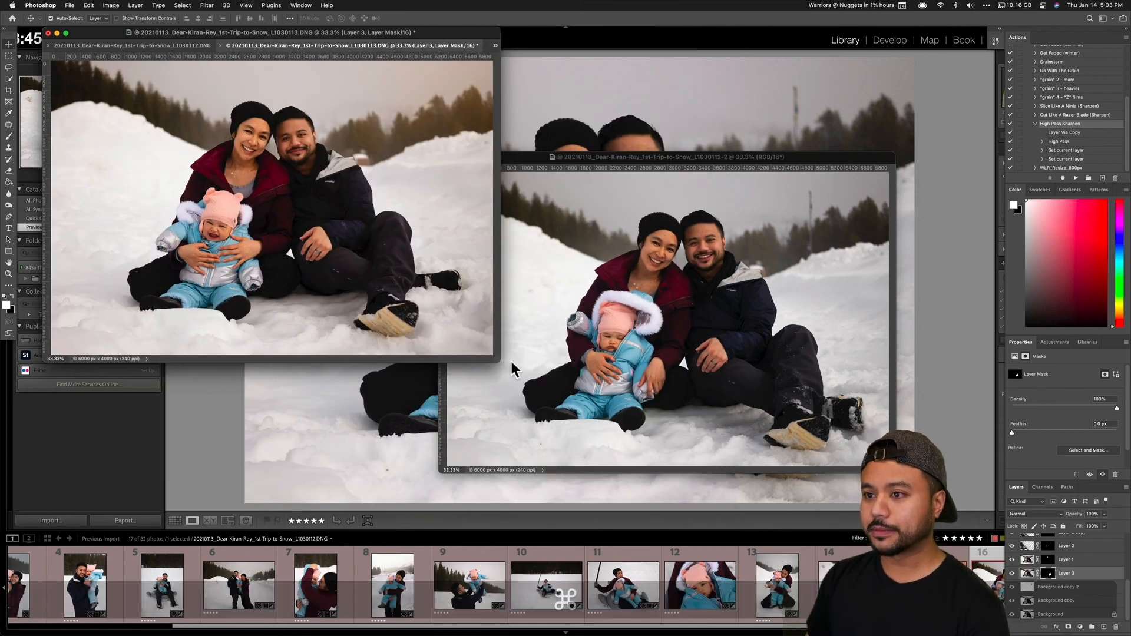
left_click(1012, 574)
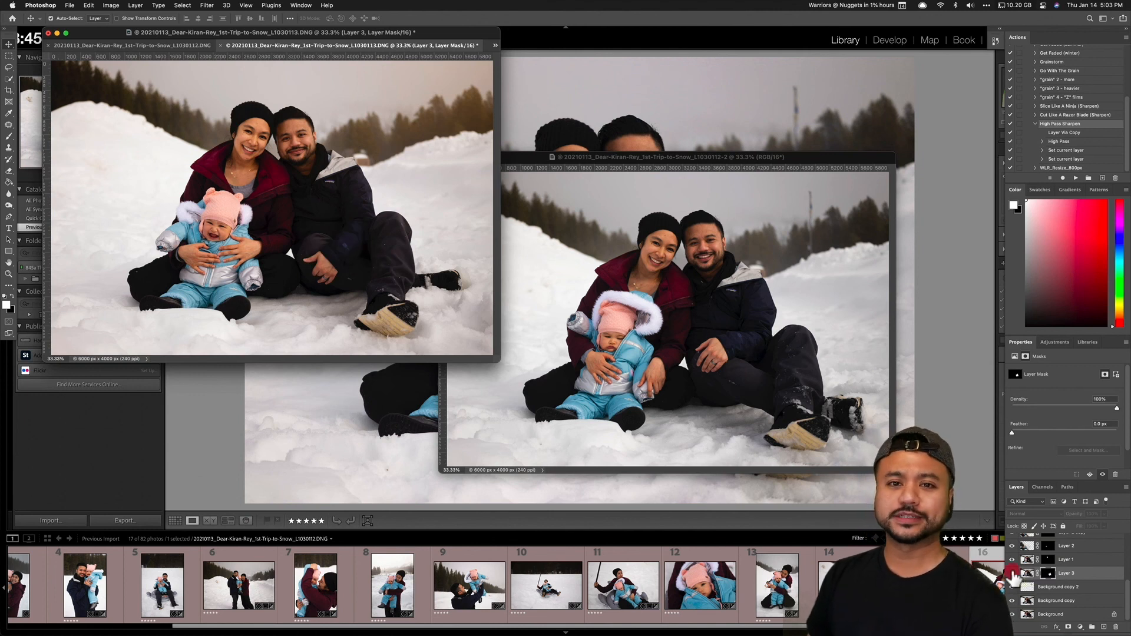
left_click(1013, 575)
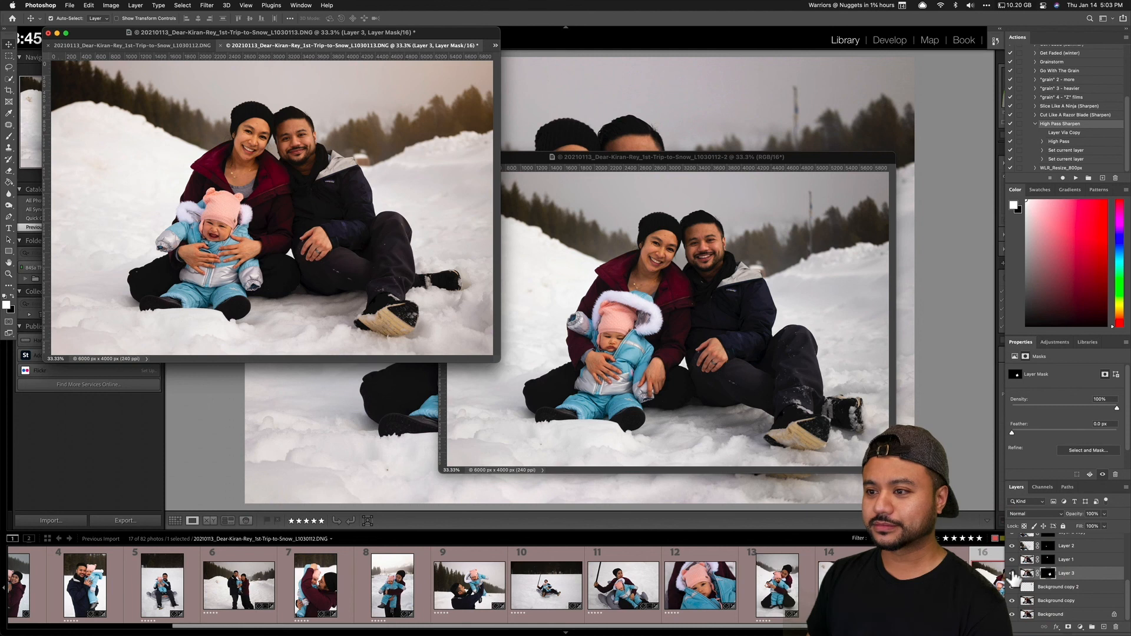
left_click(1012, 573)
left_click(1013, 575)
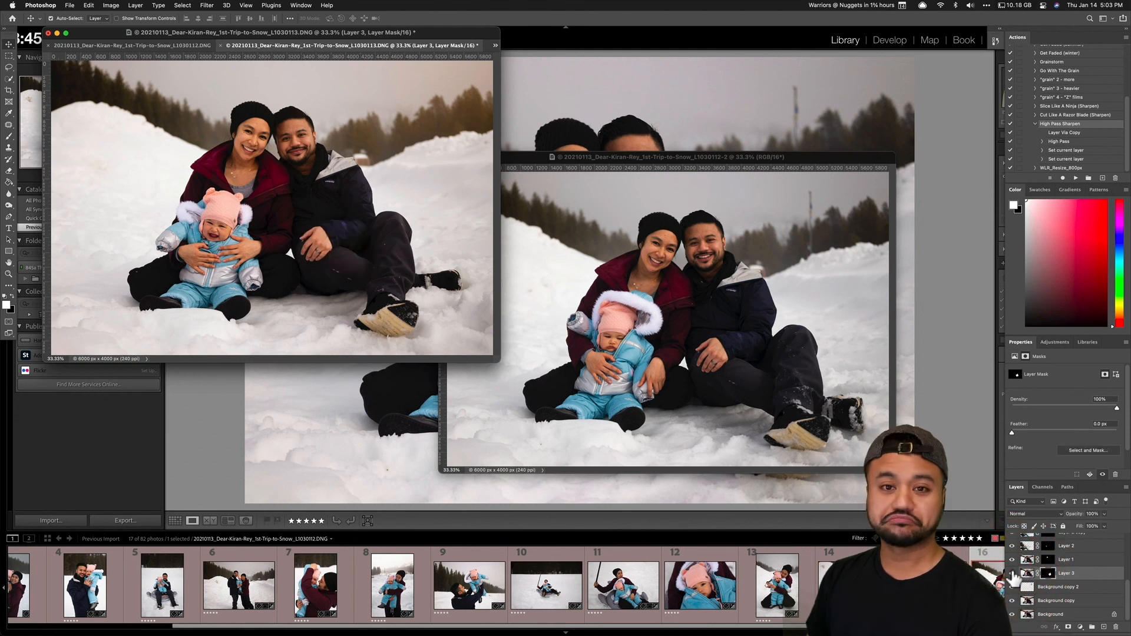
Step: Duplicate all layers from the Flare-Up (golden) group down to Background, merge the copies, and sharpen the result with High Pass Sharpen
scroll(1075, 580, "up", 5)
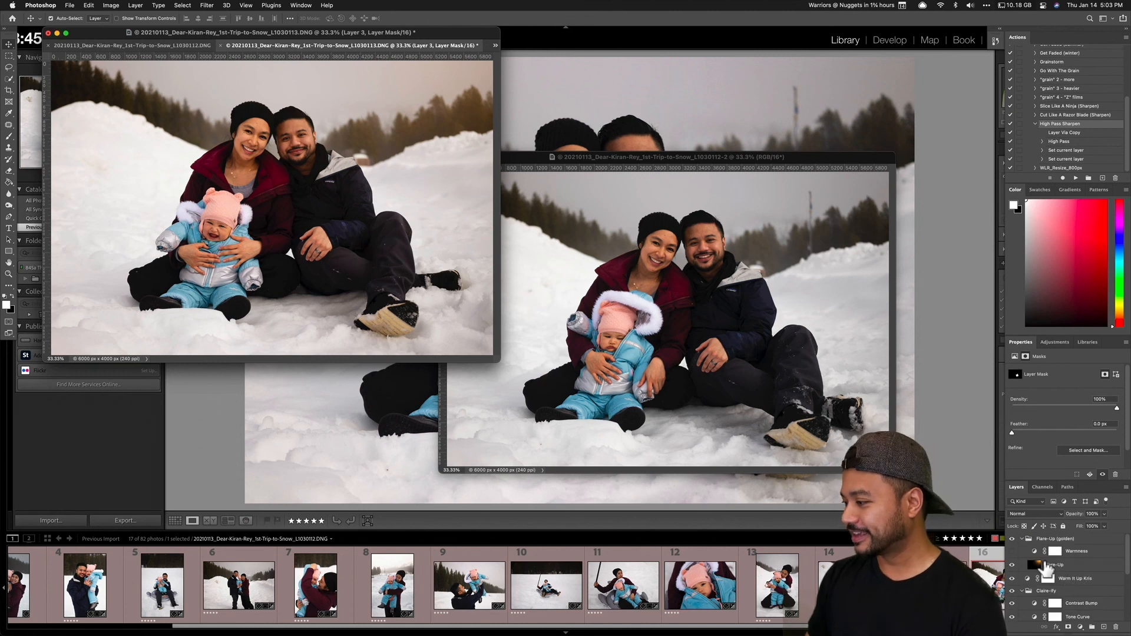
left_click_drag(1040, 539, 1051, 619)
left_click(1050, 616, "shift")
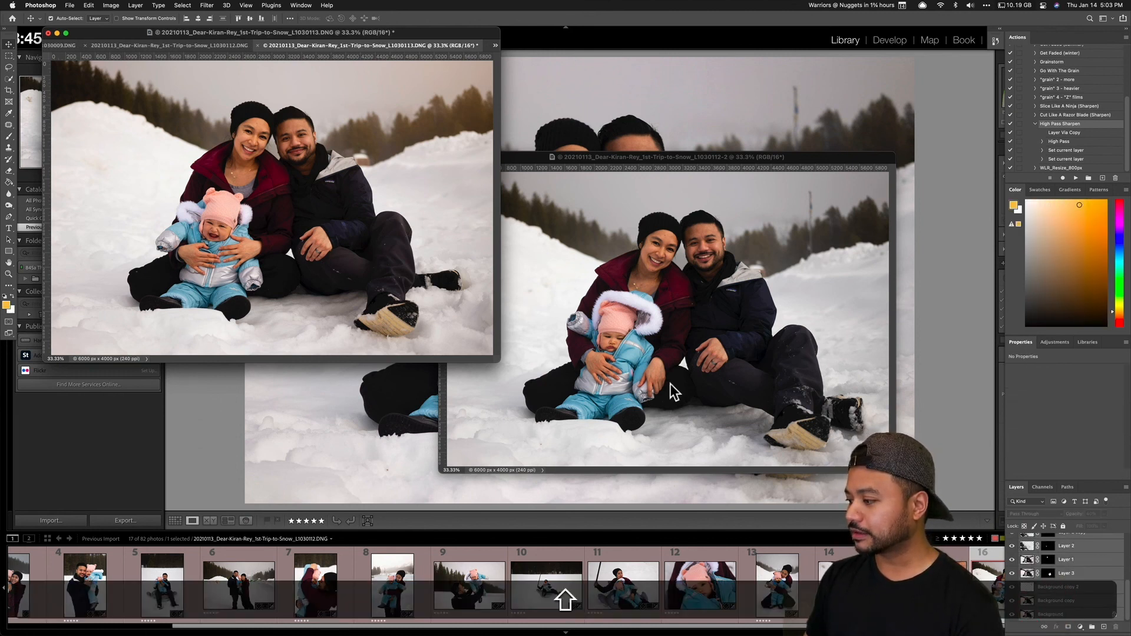
key("super+j")
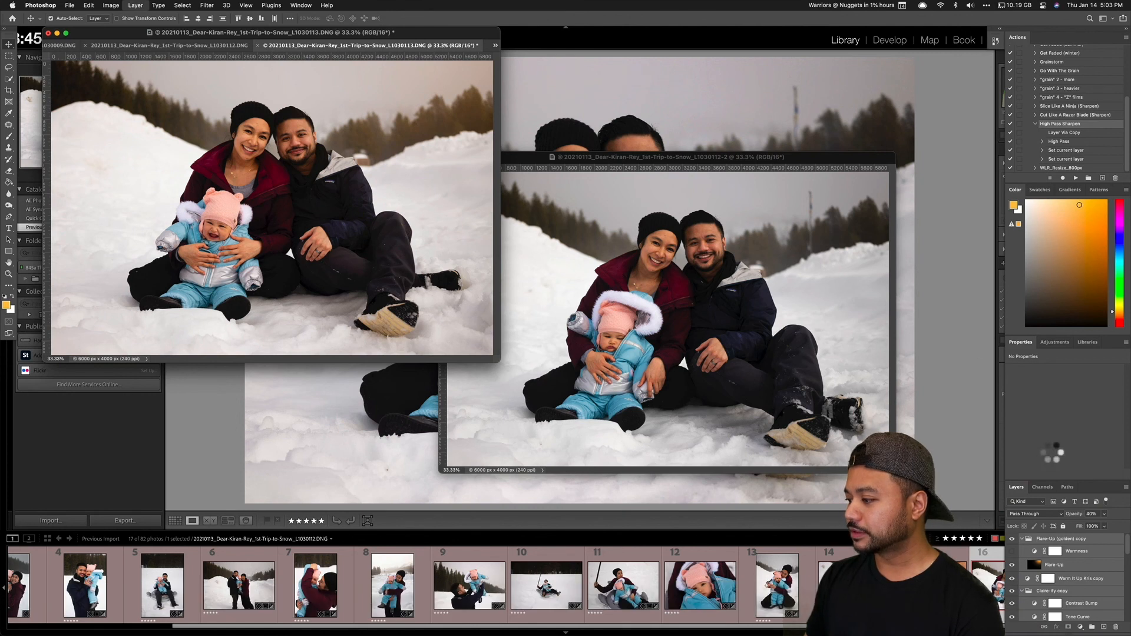
key("super+e")
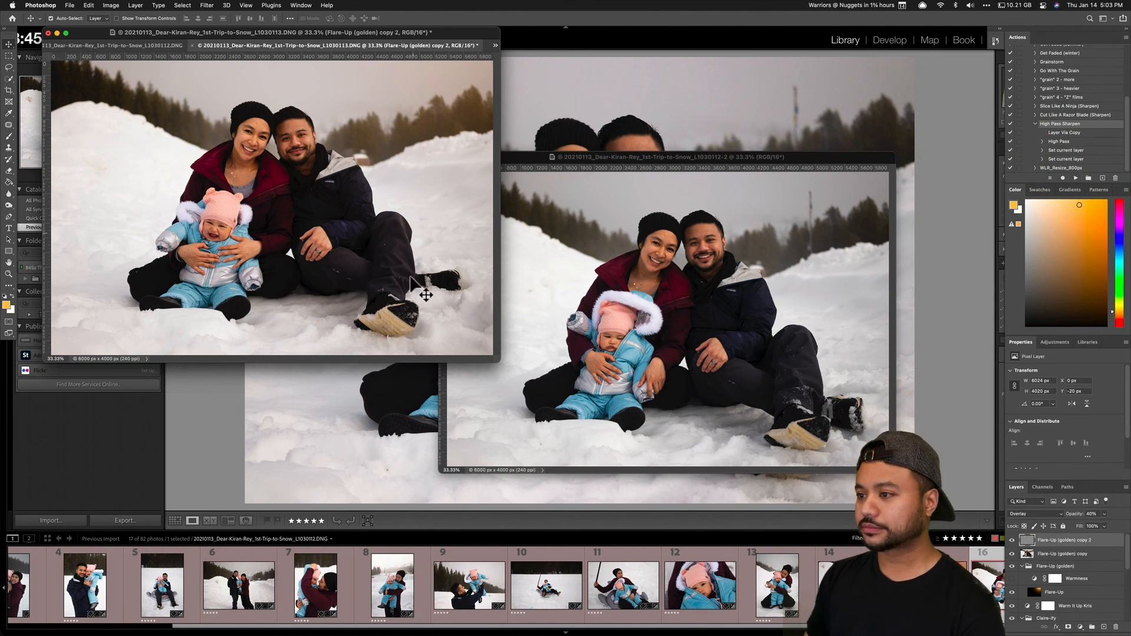
Step: Switch to Finder and delete the existing JPEG ending in L1030113_edit.jpg from the 02_Edited folder
key("super+Tab")
left_click(547, 328)
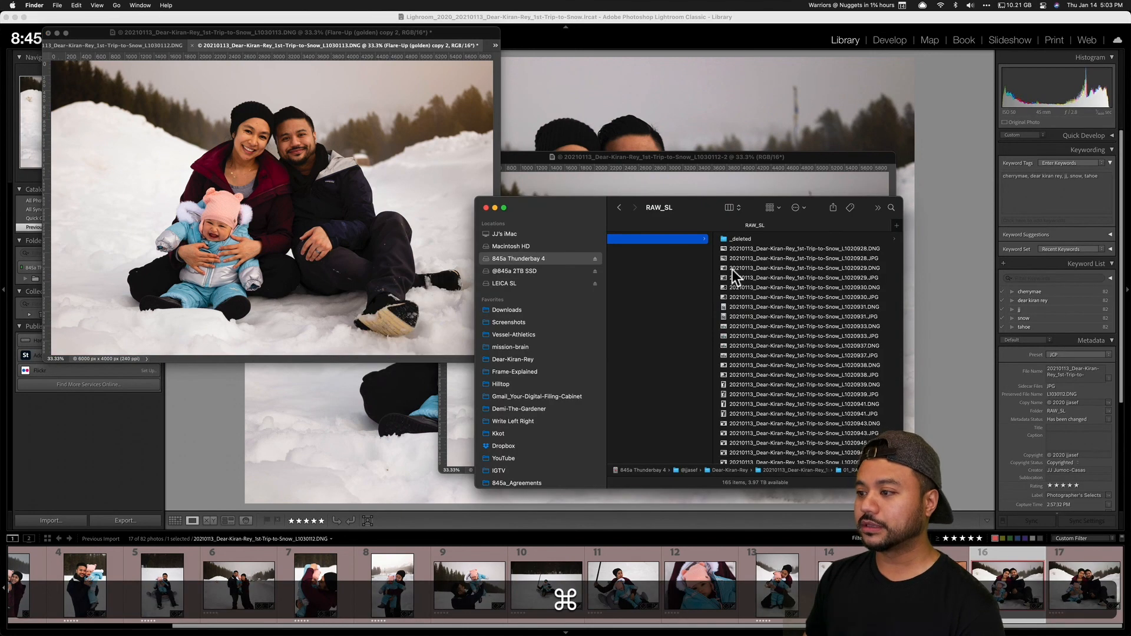
scroll(735, 270, "left", 4)
scroll(727, 265, "left", 3)
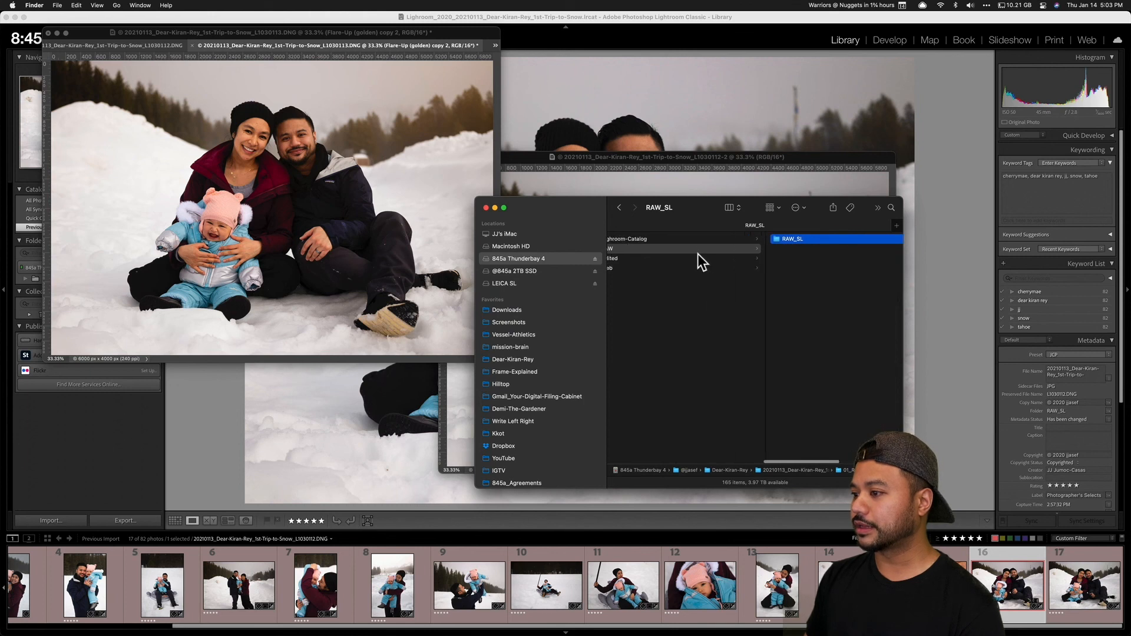
left_click(695, 257)
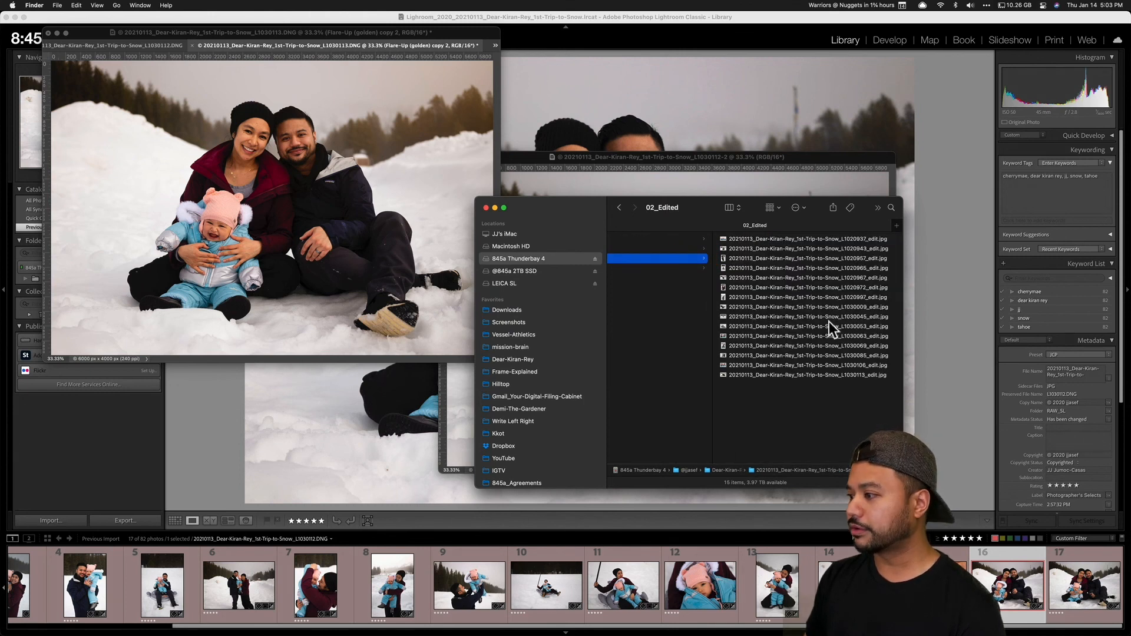
left_click(836, 372)
key("super+BackSpace")
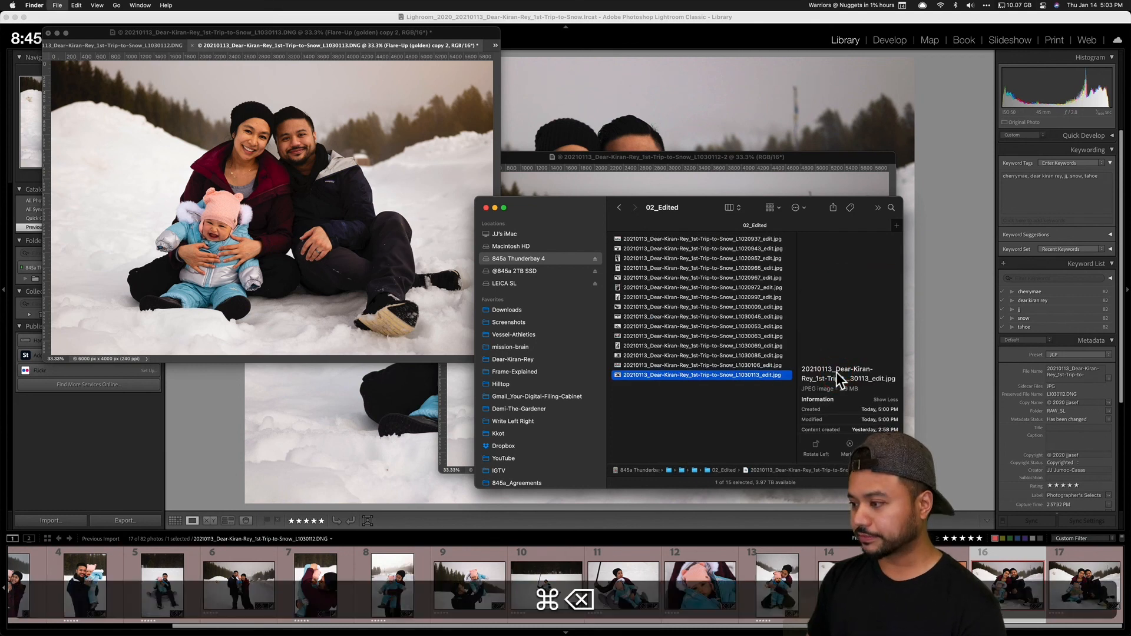
Step: Return to Photoshop and start saving the sharpened family photo under a new name, adding _edit after L1030113
left_click(425, 226)
key("super+shift+v")
key("super+shift+s")
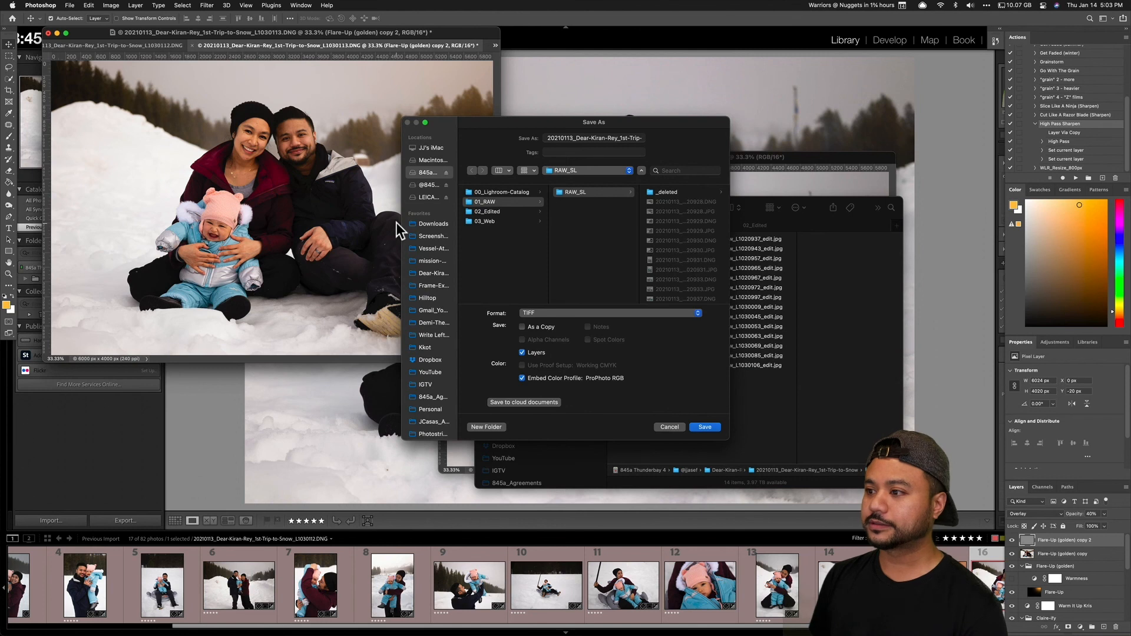
left_click(552, 138)
key("super+Right")
key("Left")
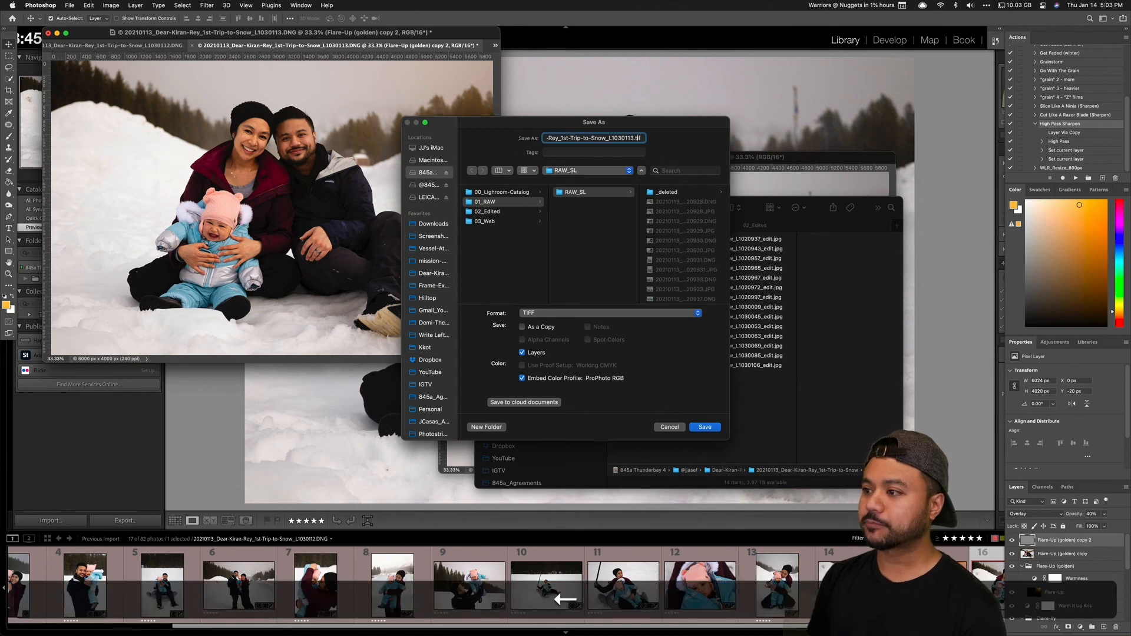
type("_edit")
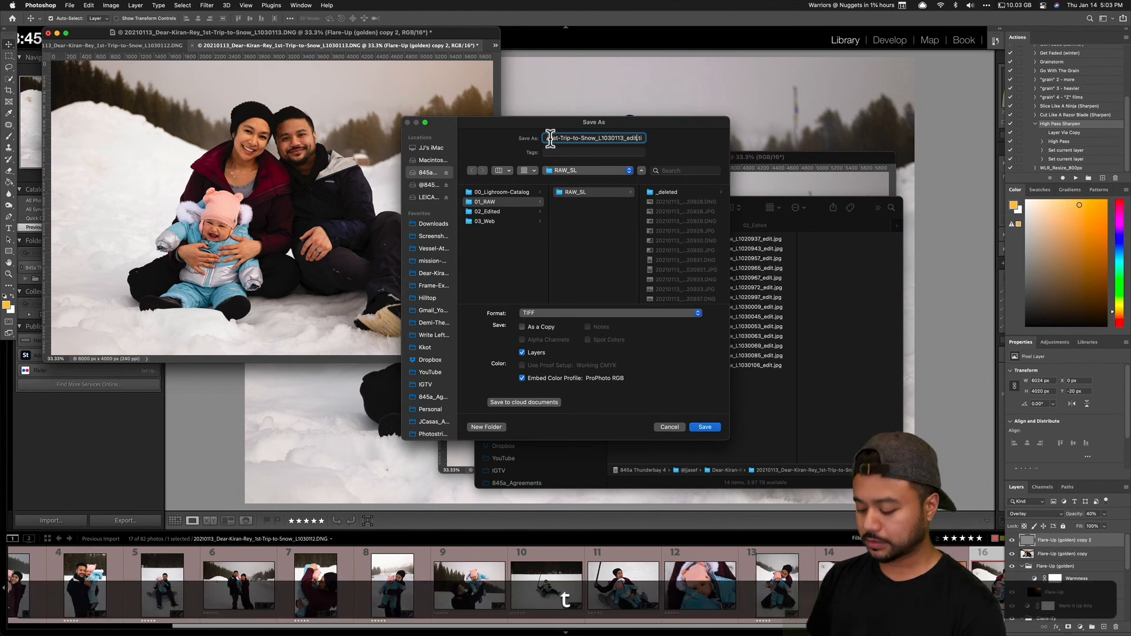
Step: Save the photo in the 02_Edited folder in JPEG format, accepting the JPEG options
left_click(489, 211)
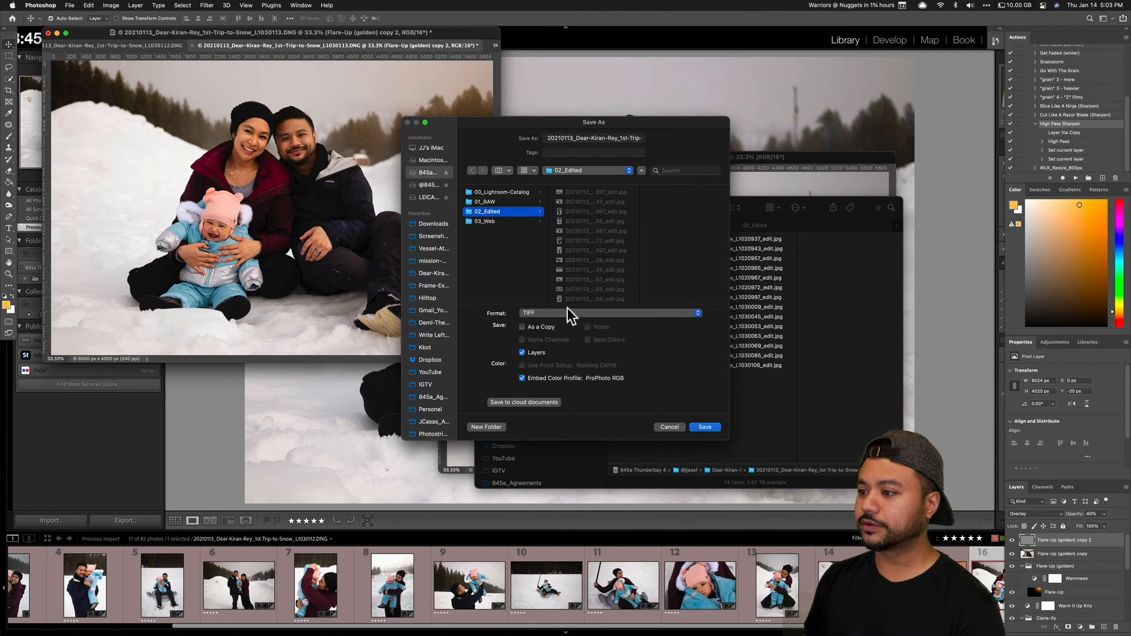
left_click(567, 314)
left_click(562, 236)
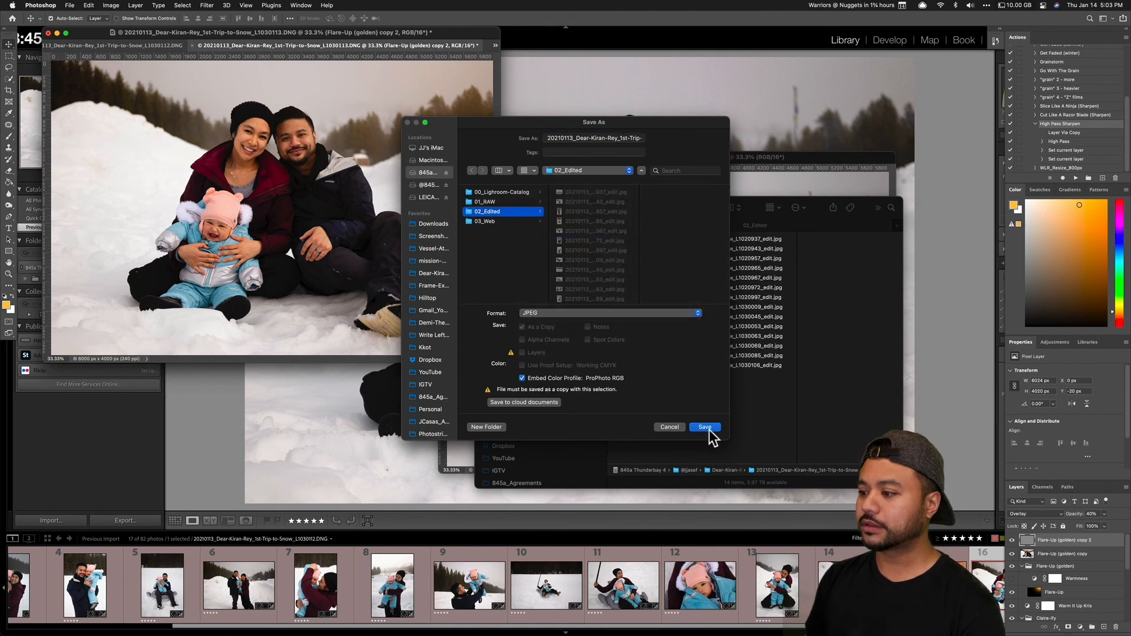
left_click(707, 428)
left_click(619, 187)
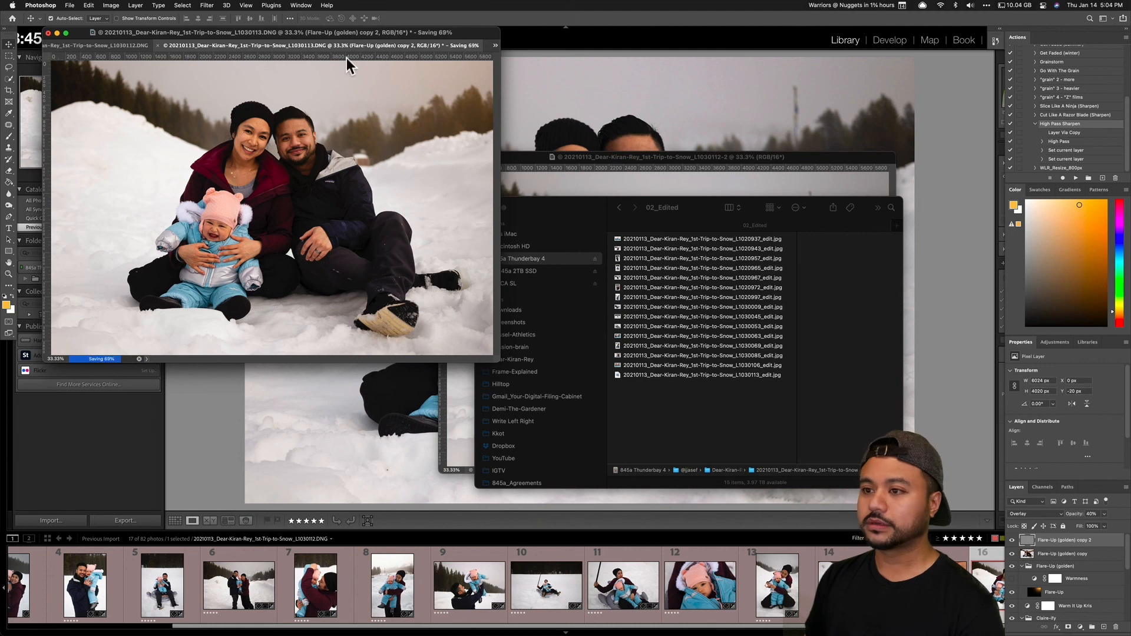
Step: Move the finished photo's window toward the middle of the workspace and view the image at 50% zoom
left_click_drag(342, 34, 468, 72)
key("super+equal")
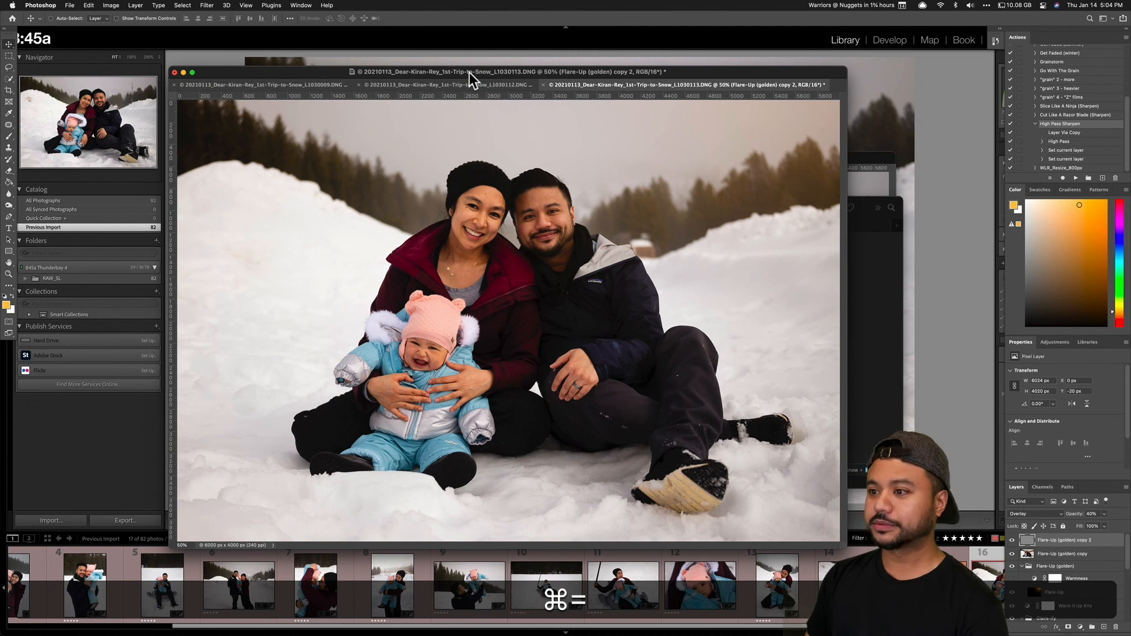
key("super+equal")
key("super+minus")
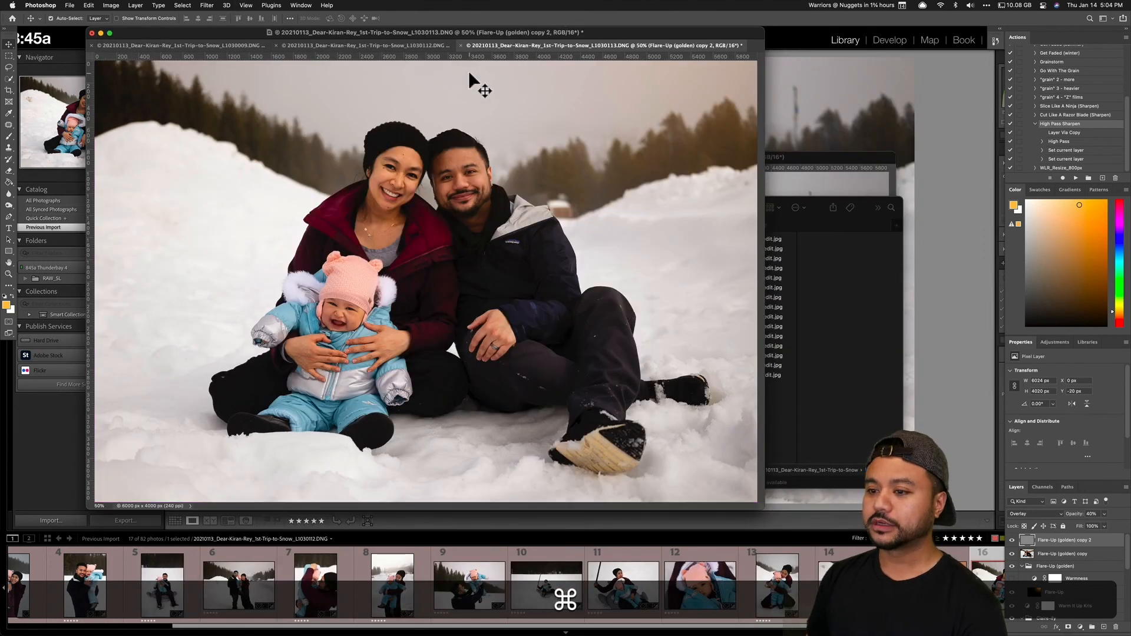